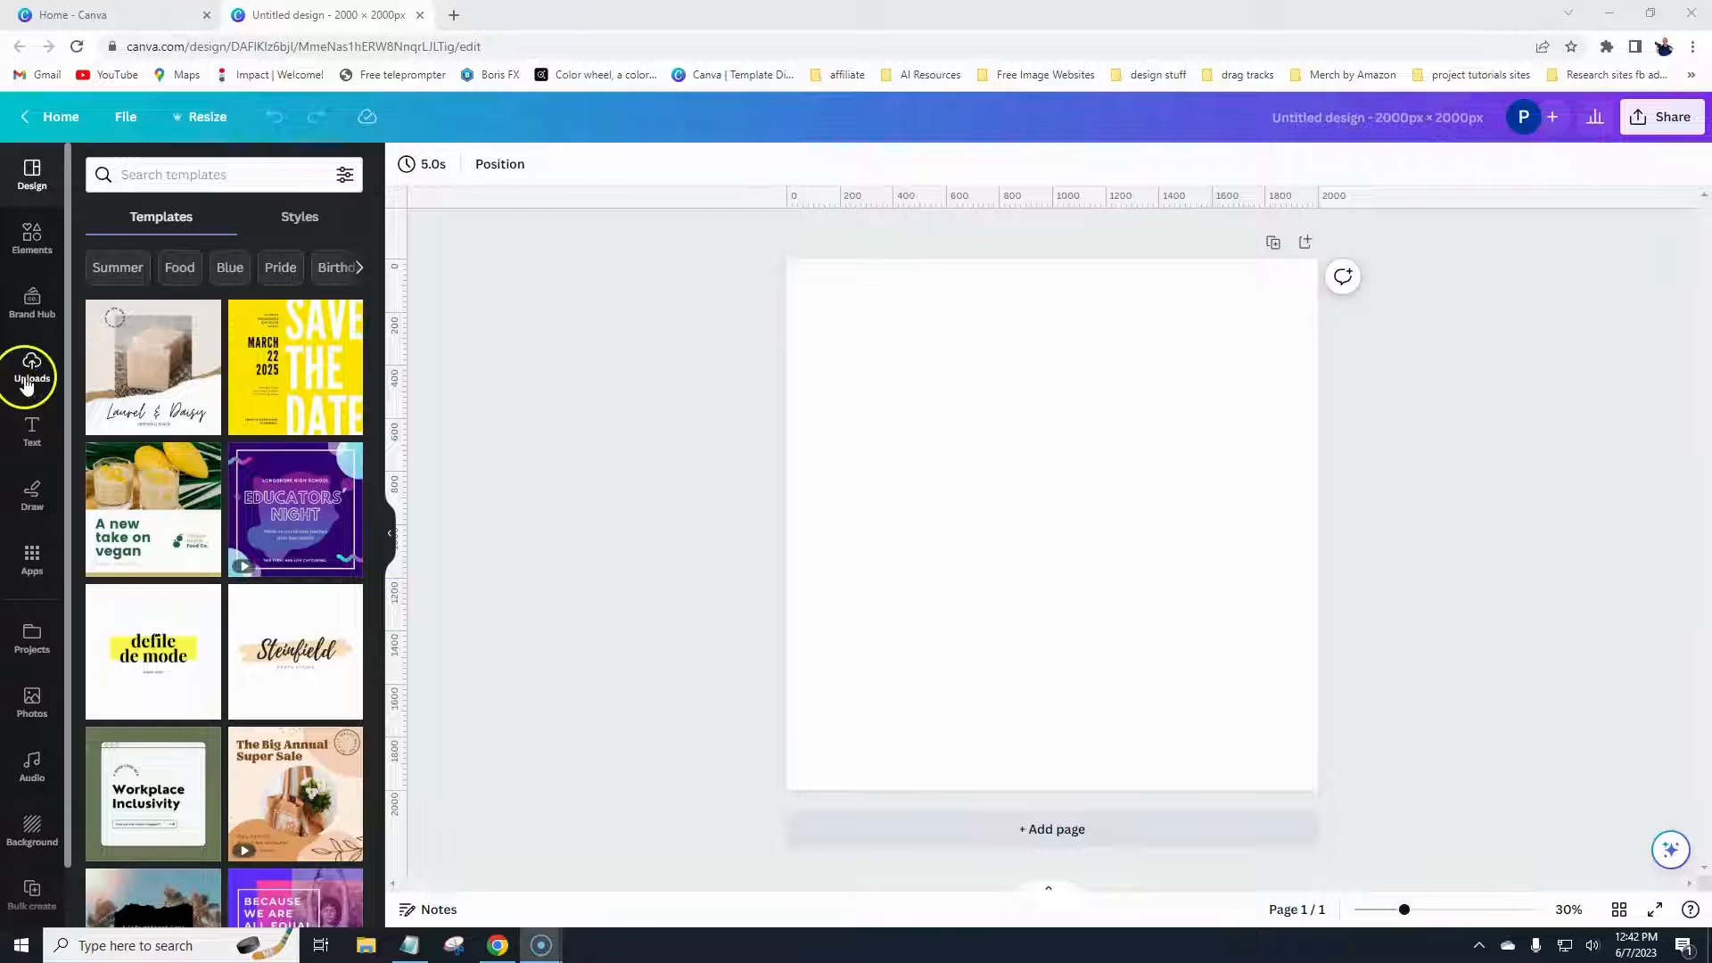
- Browse the full Frames collection in Elements and add the brush-stroke frame to the page
left_click(29, 367)
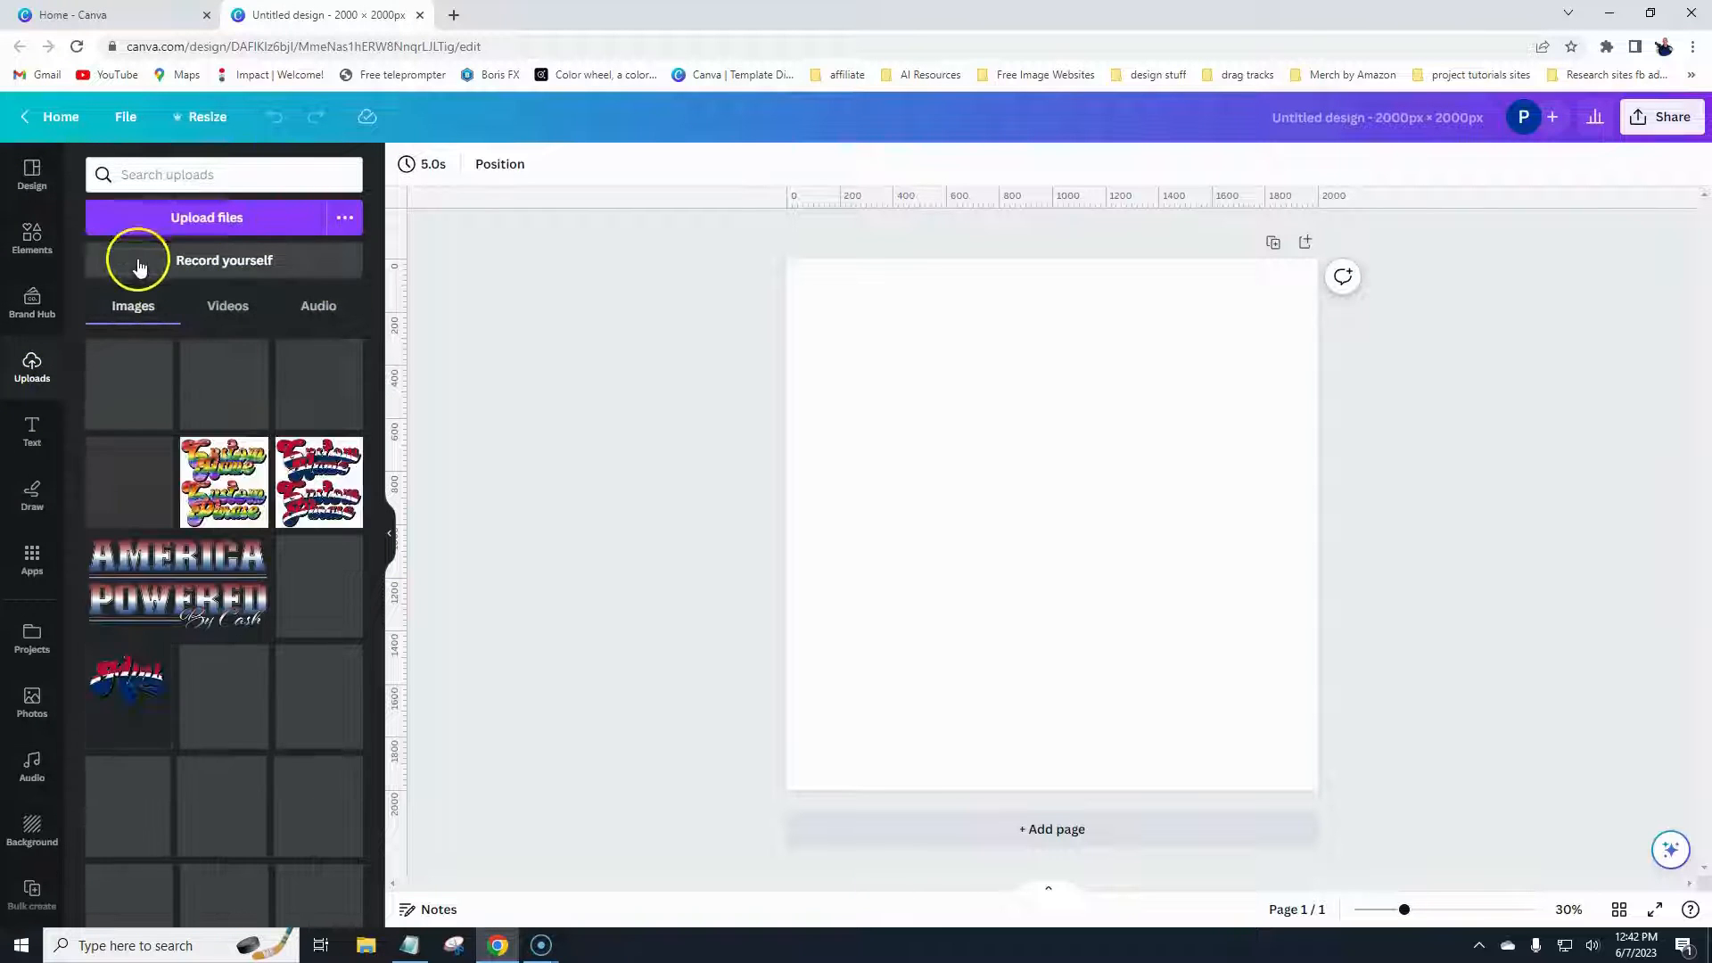
left_click(34, 250)
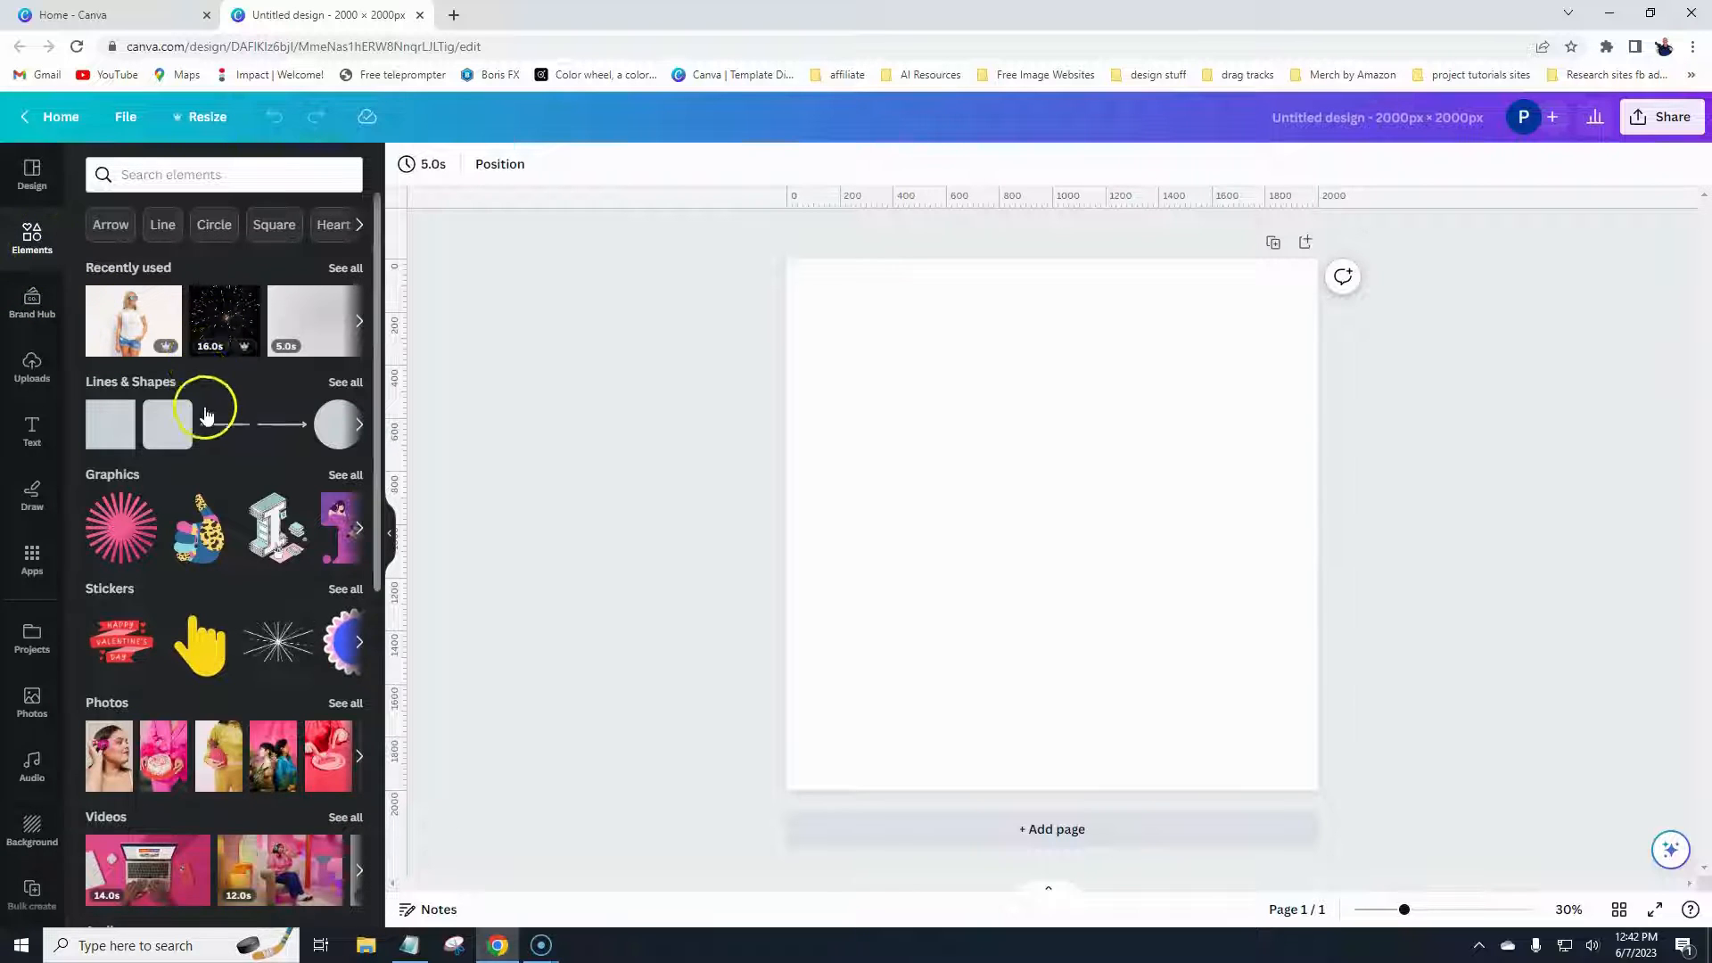
scroll(200, 401, "down", 6)
scroll(127, 586, "down", 4)
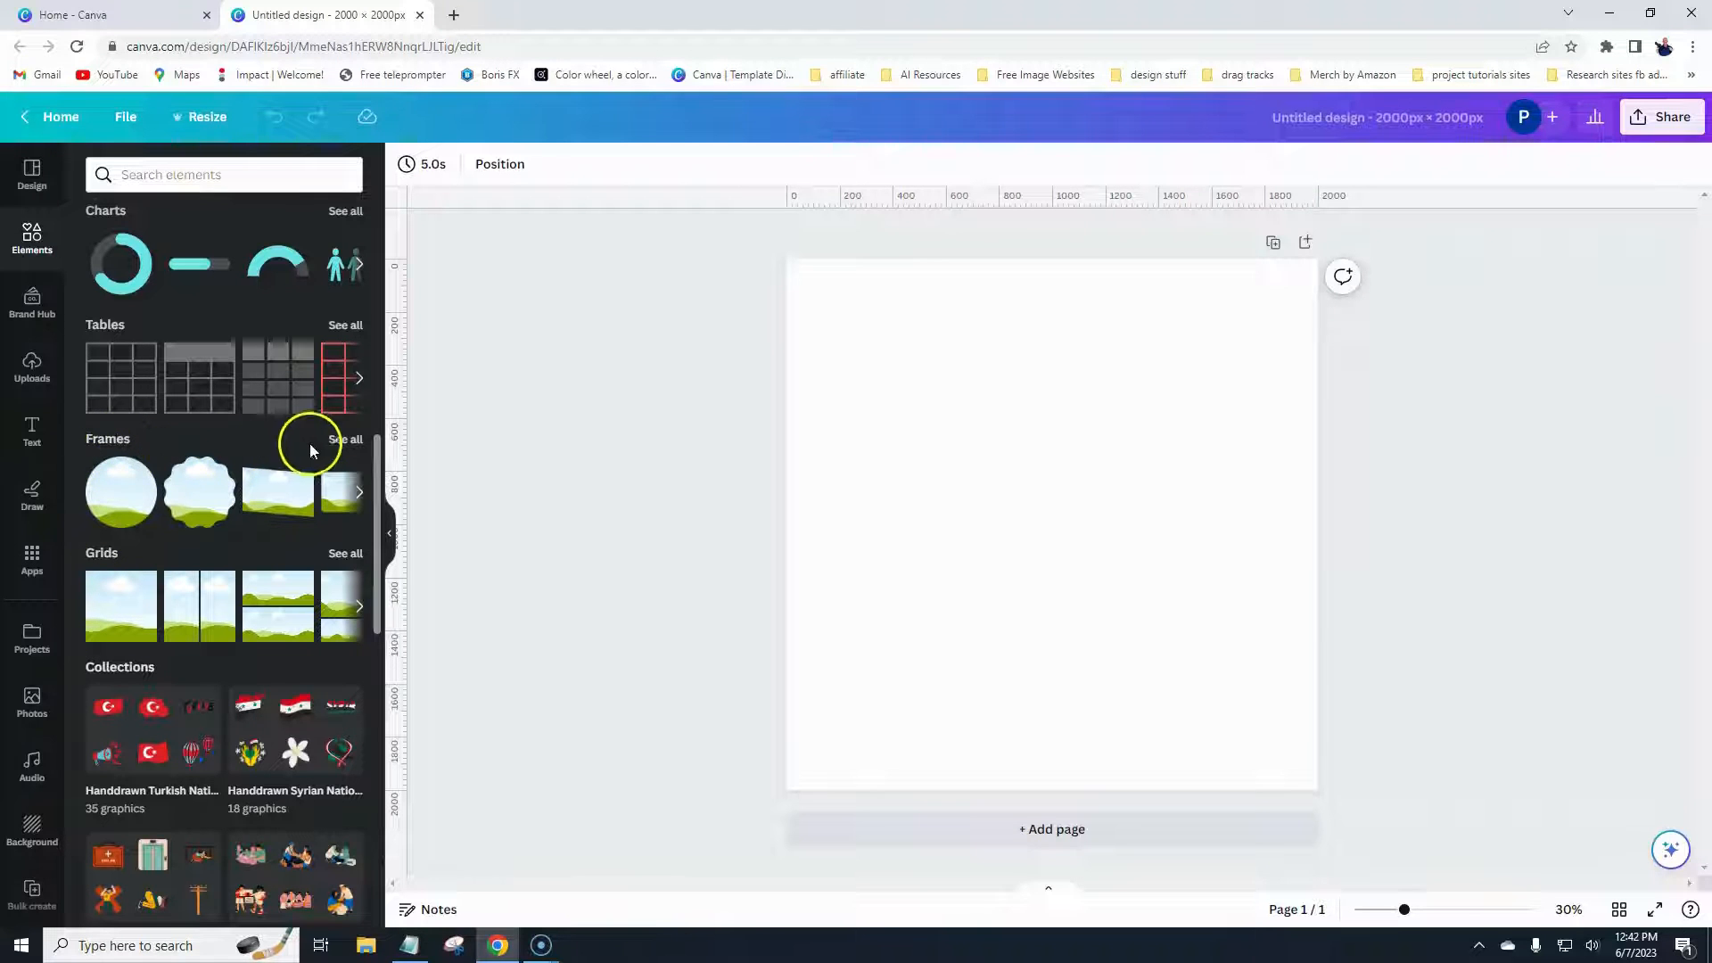
left_click(338, 441)
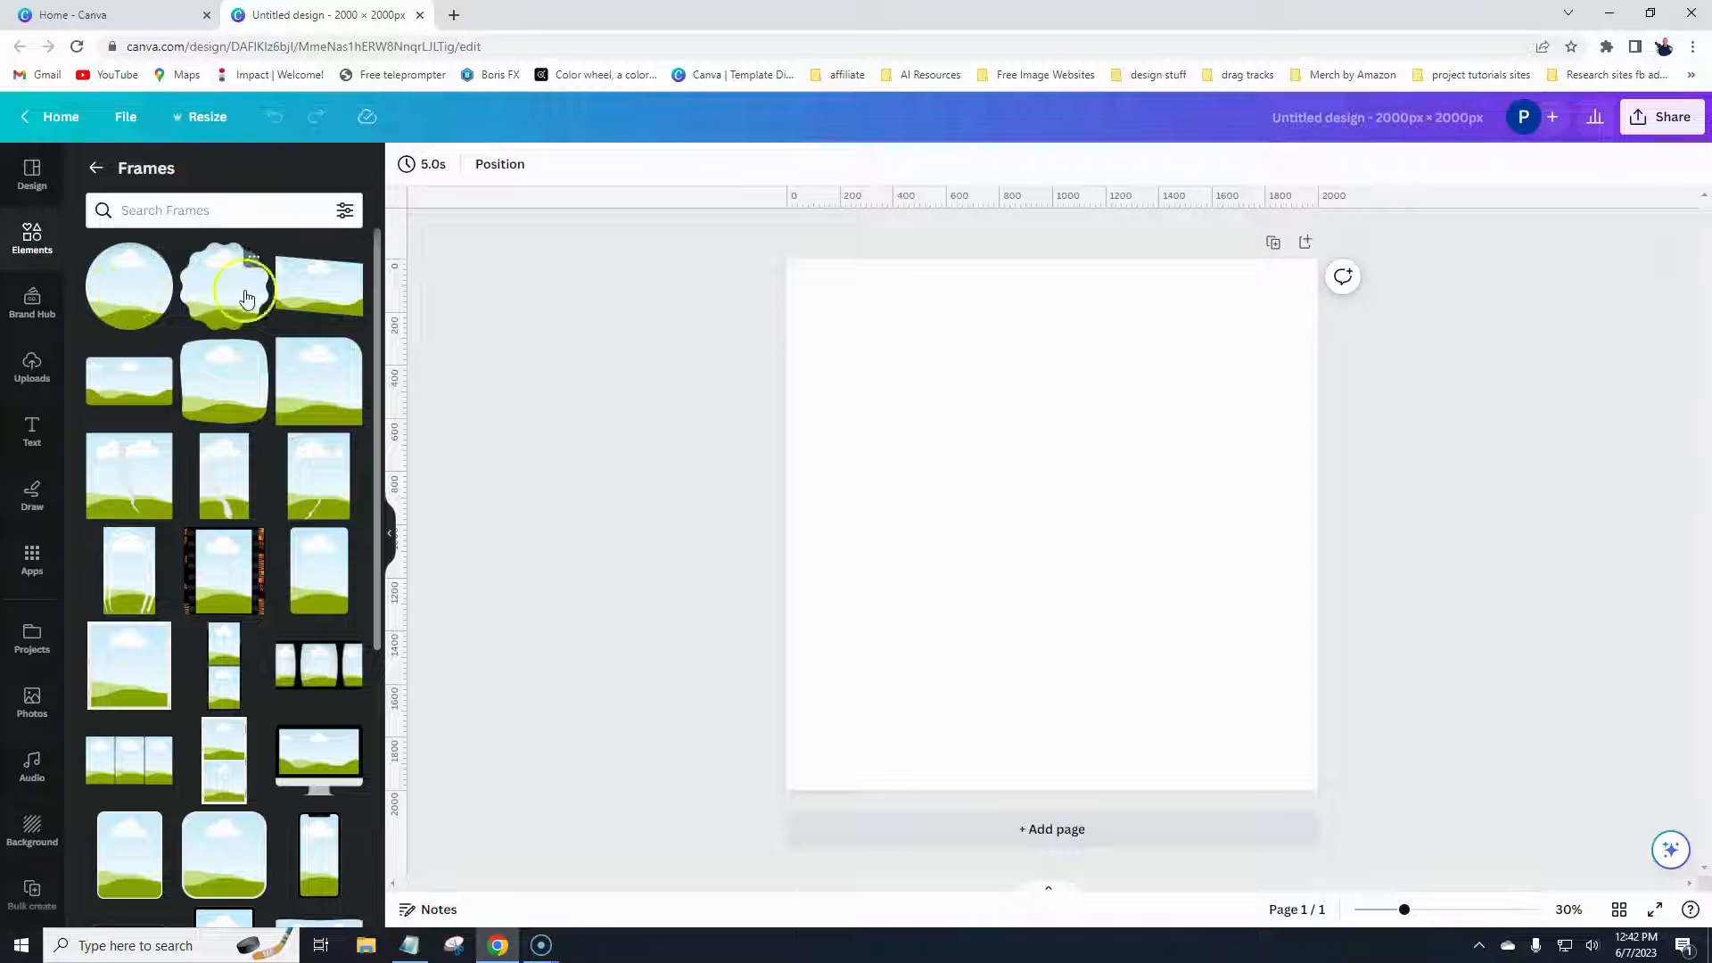
scroll(142, 522, "down", 7)
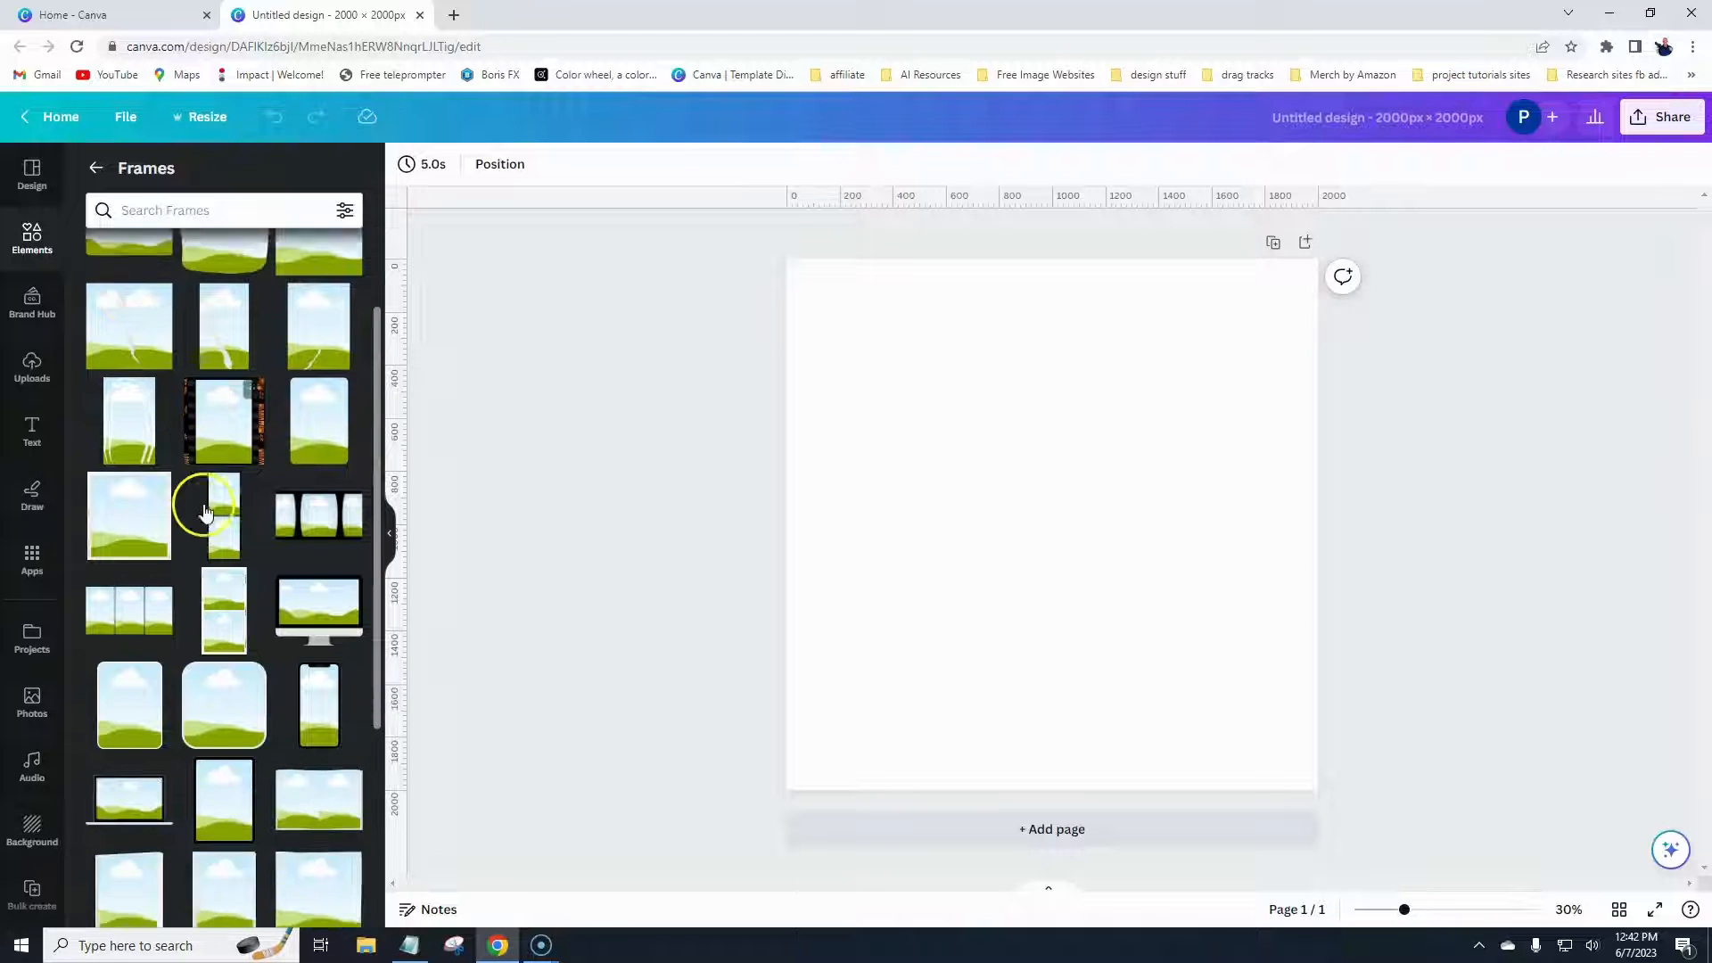
scroll(259, 497, "down", 2)
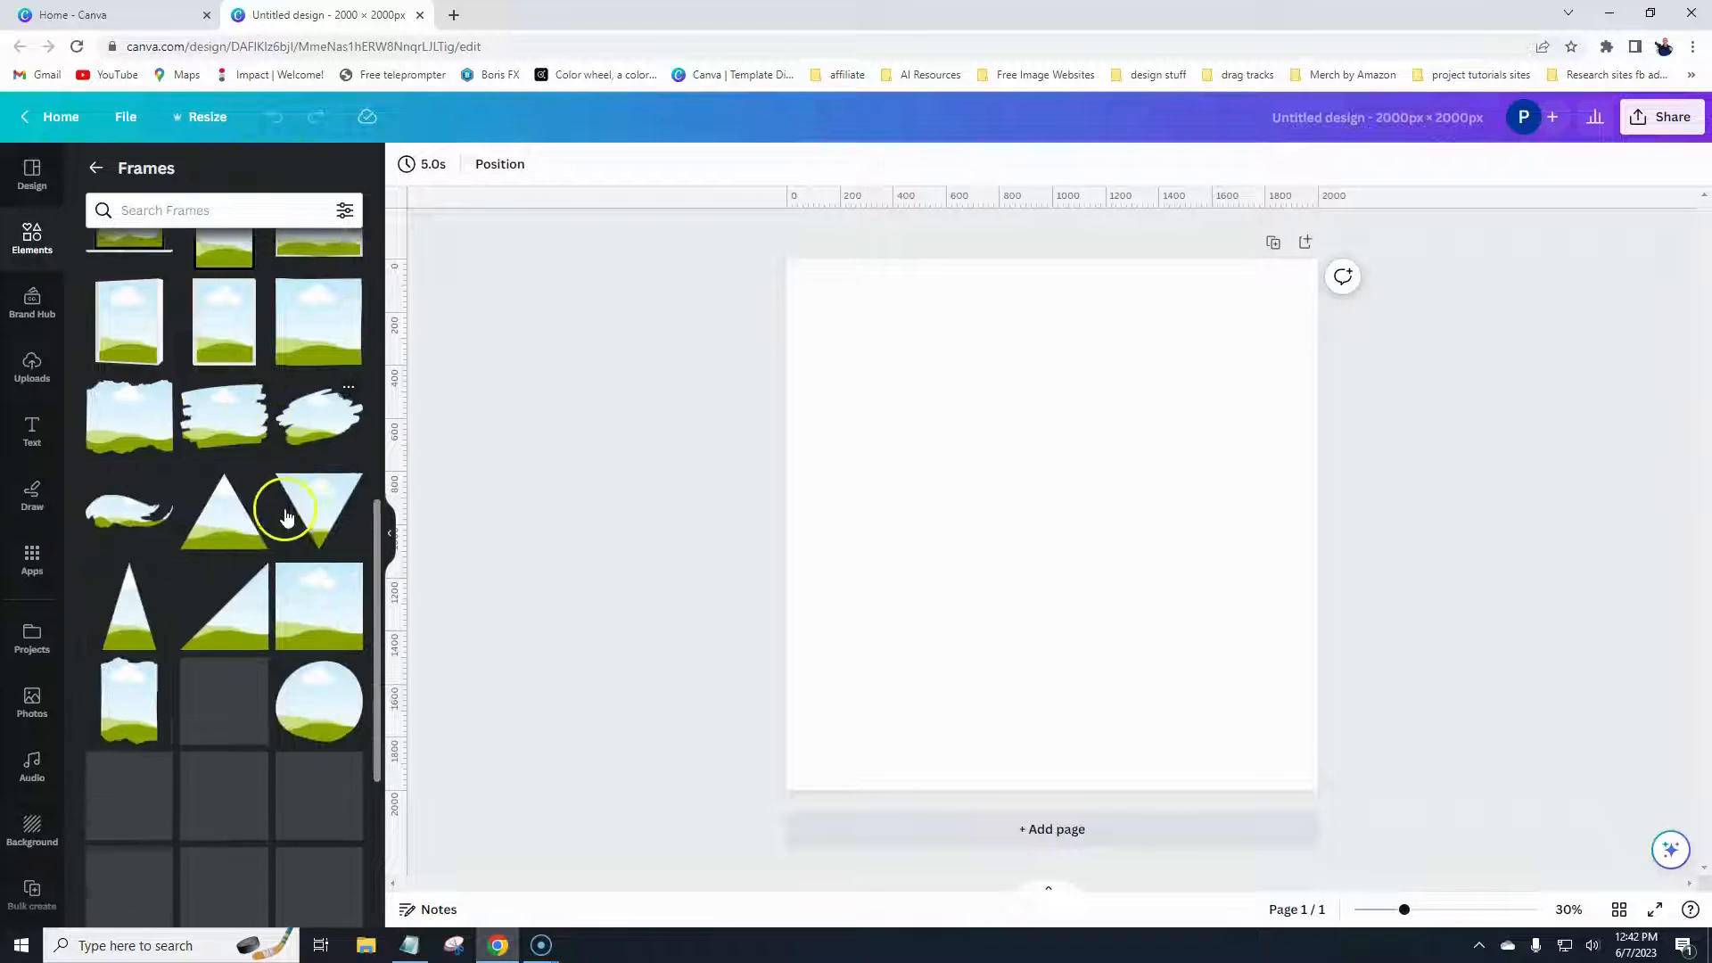
left_click(232, 434)
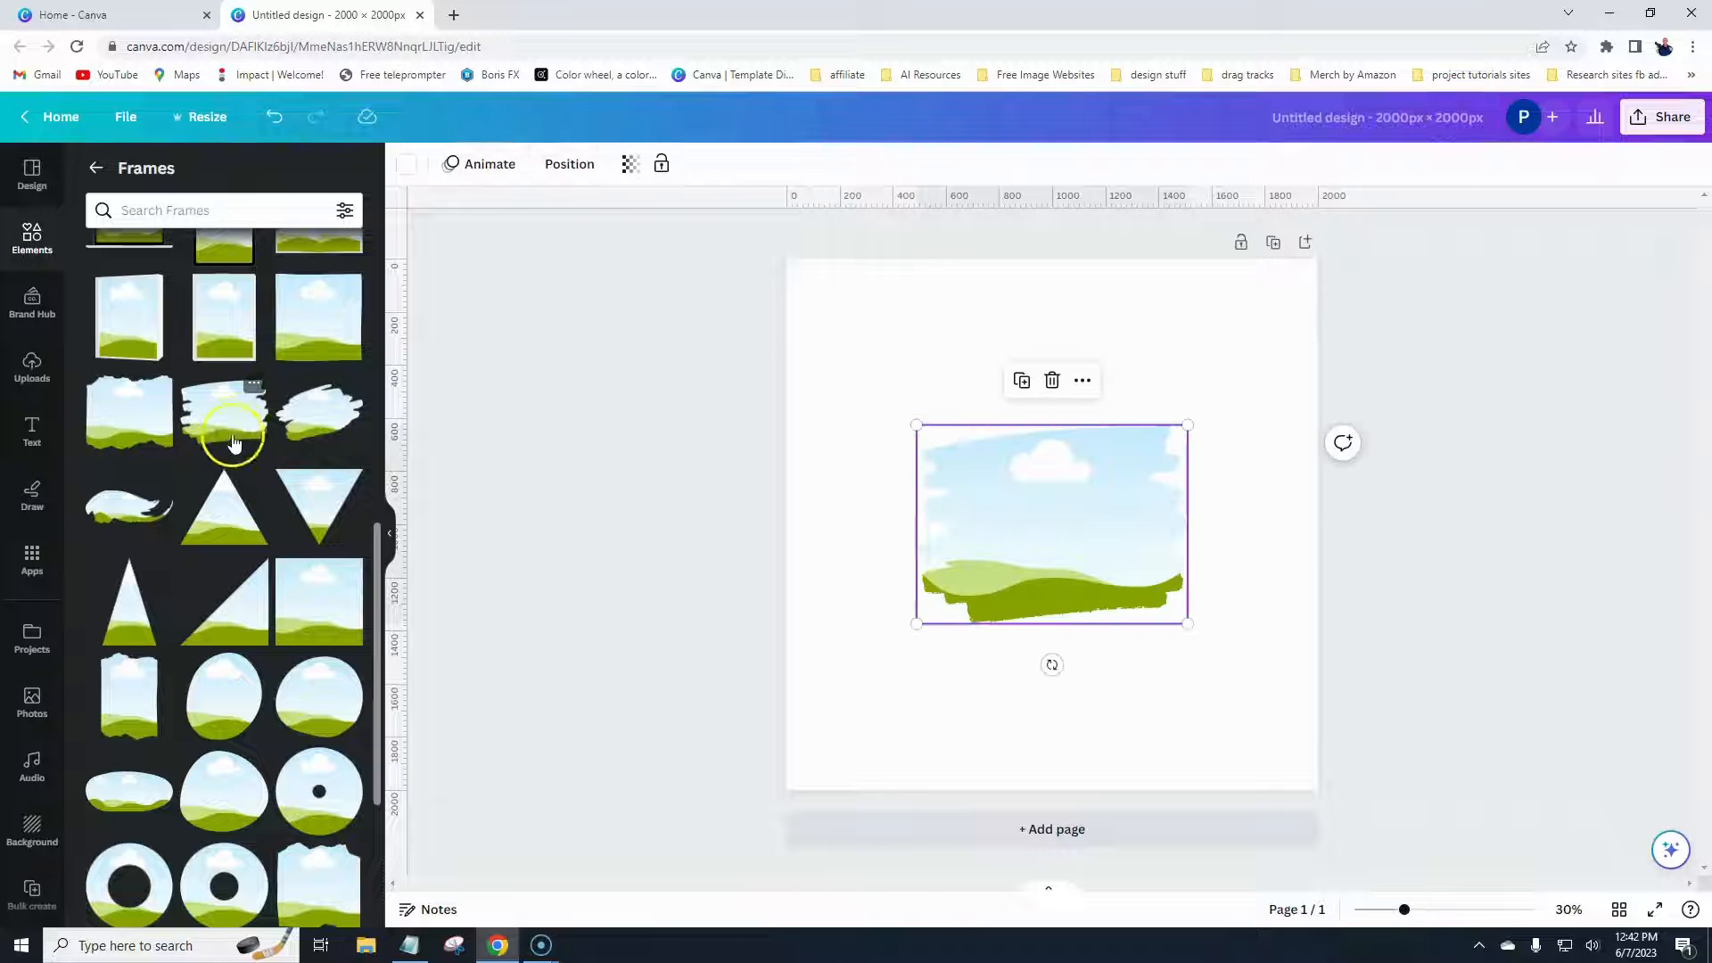
- Add the rounded blob-shaped frame to the page and browse more of the available frame shapes
scroll(260, 563, "down", 3)
scroll(263, 561, "down", 2)
left_click(223, 360)
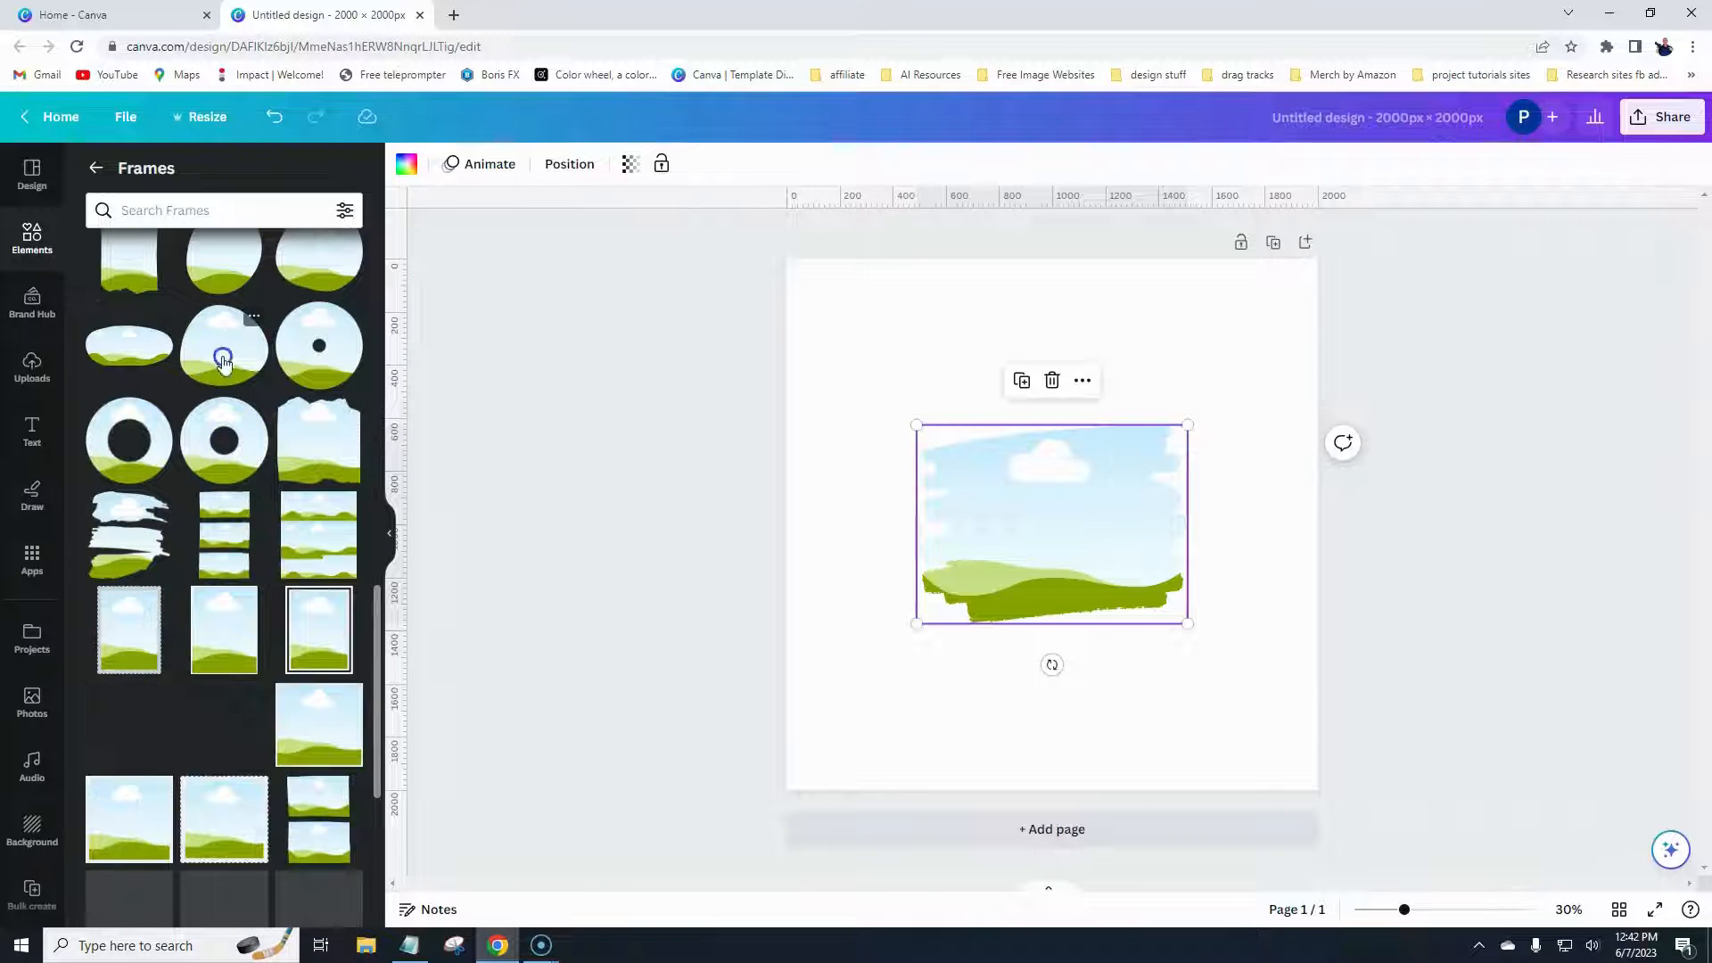
scroll(232, 496, "down", 3)
scroll(234, 493, "down", 1)
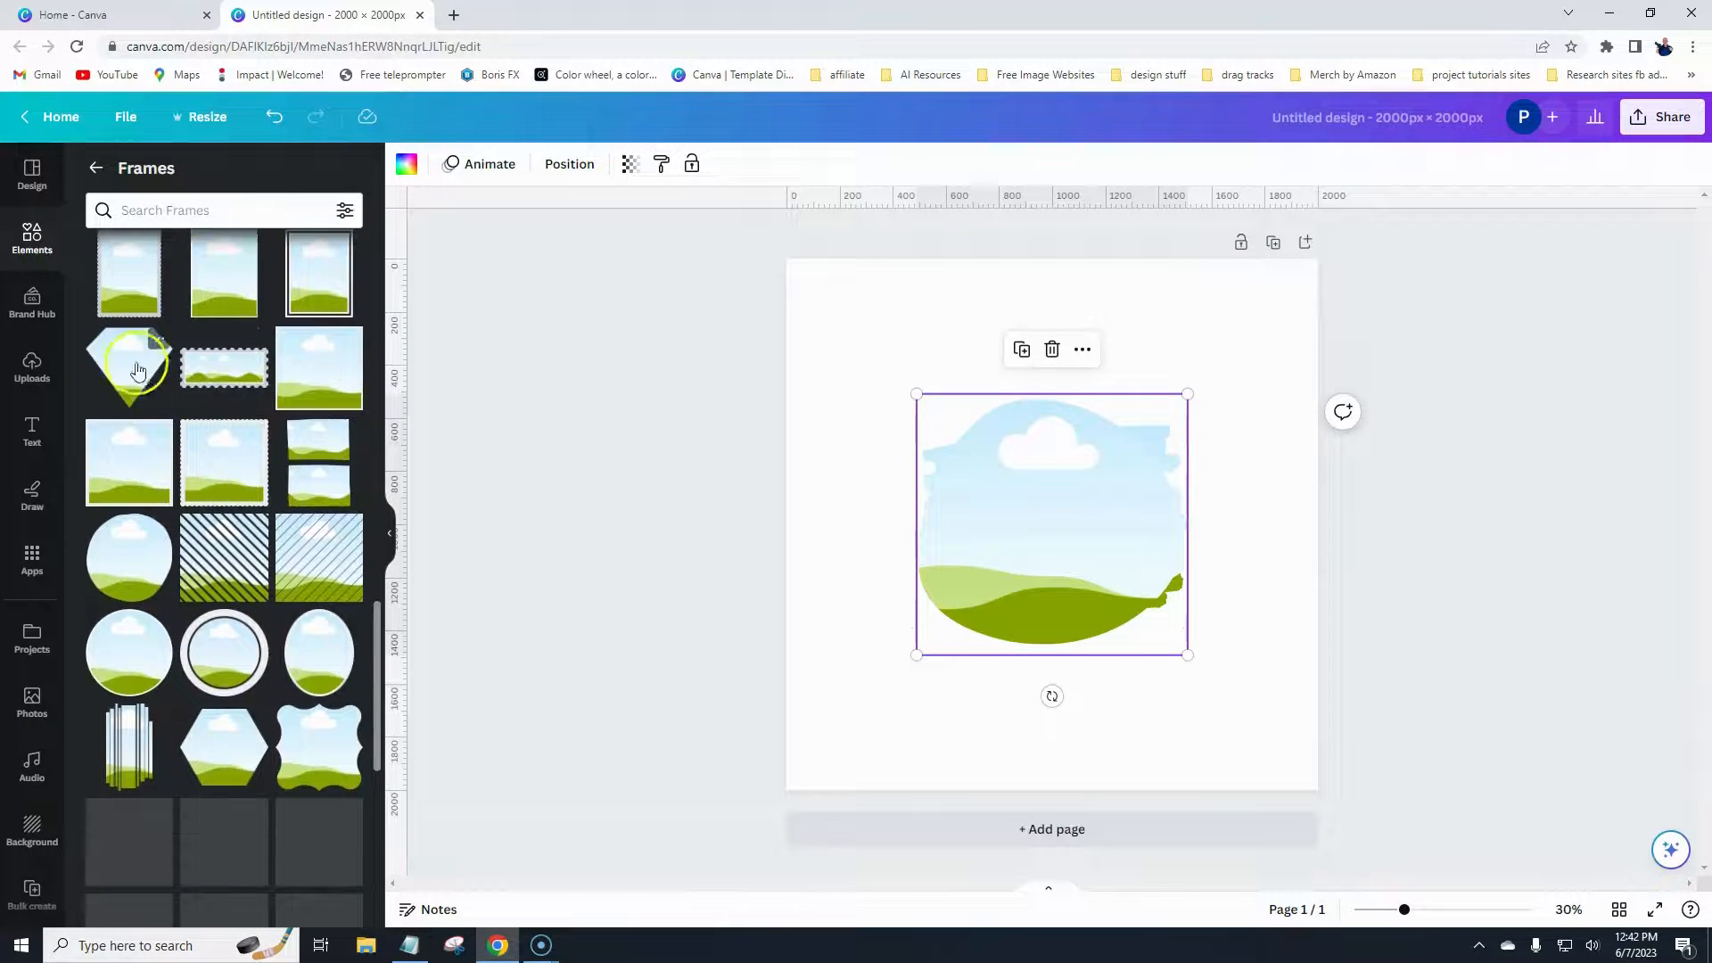
scroll(137, 370, "down", 2)
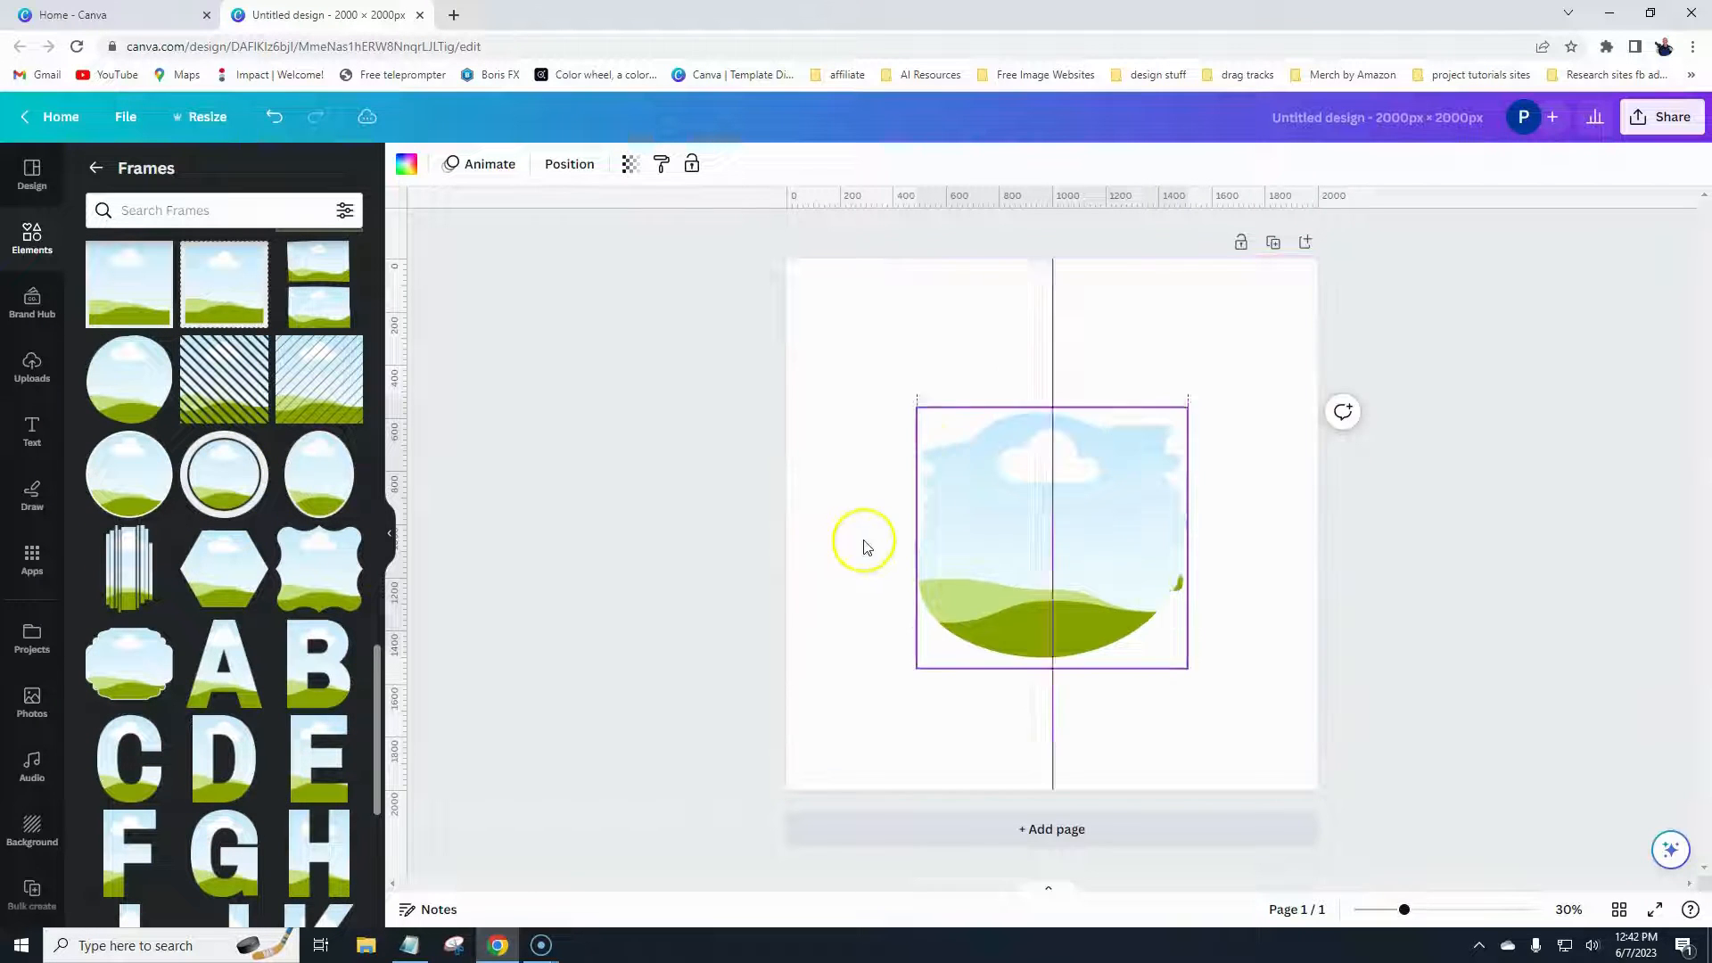
- Separate the overlapping frames, placing the blob frame at the page's lower left and the brush-stroke frame at its upper right
left_click_drag(1073, 489, 986, 592)
left_click(1108, 477)
left_click_drag(1108, 478, 1216, 339)
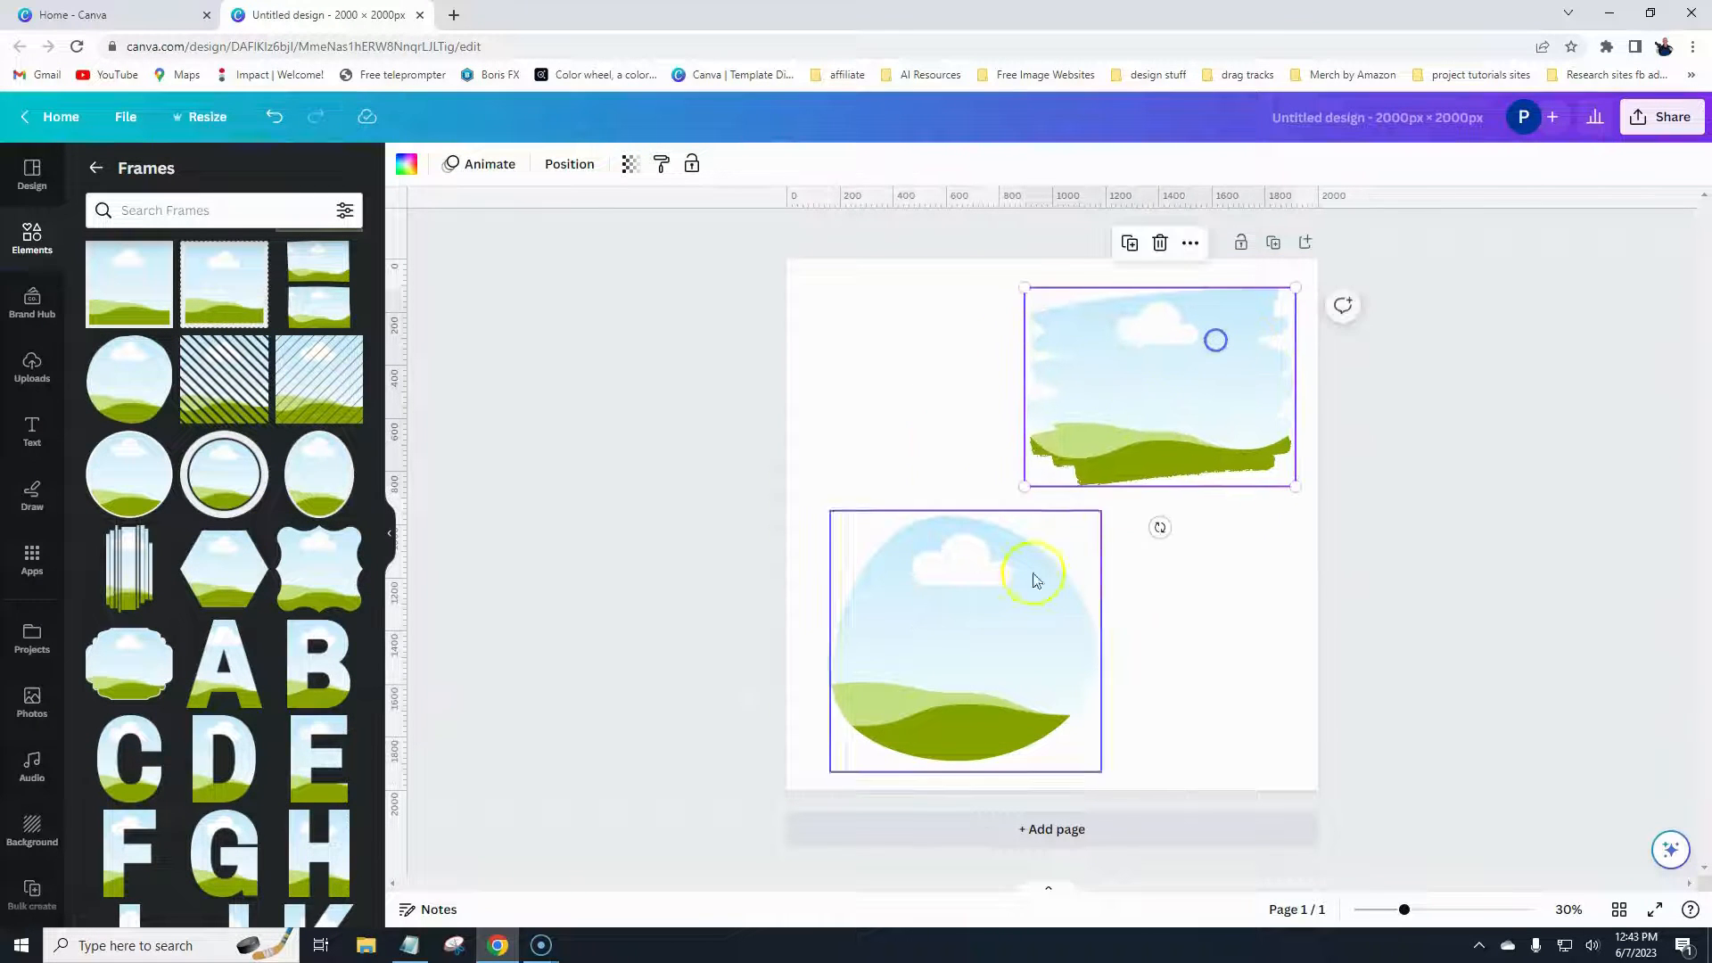
mouse_move(983, 596)
left_mouse_down()
mouse_move(932, 451)
mouse_move(959, 547)
mouse_move(990, 578)
left_mouse_up()
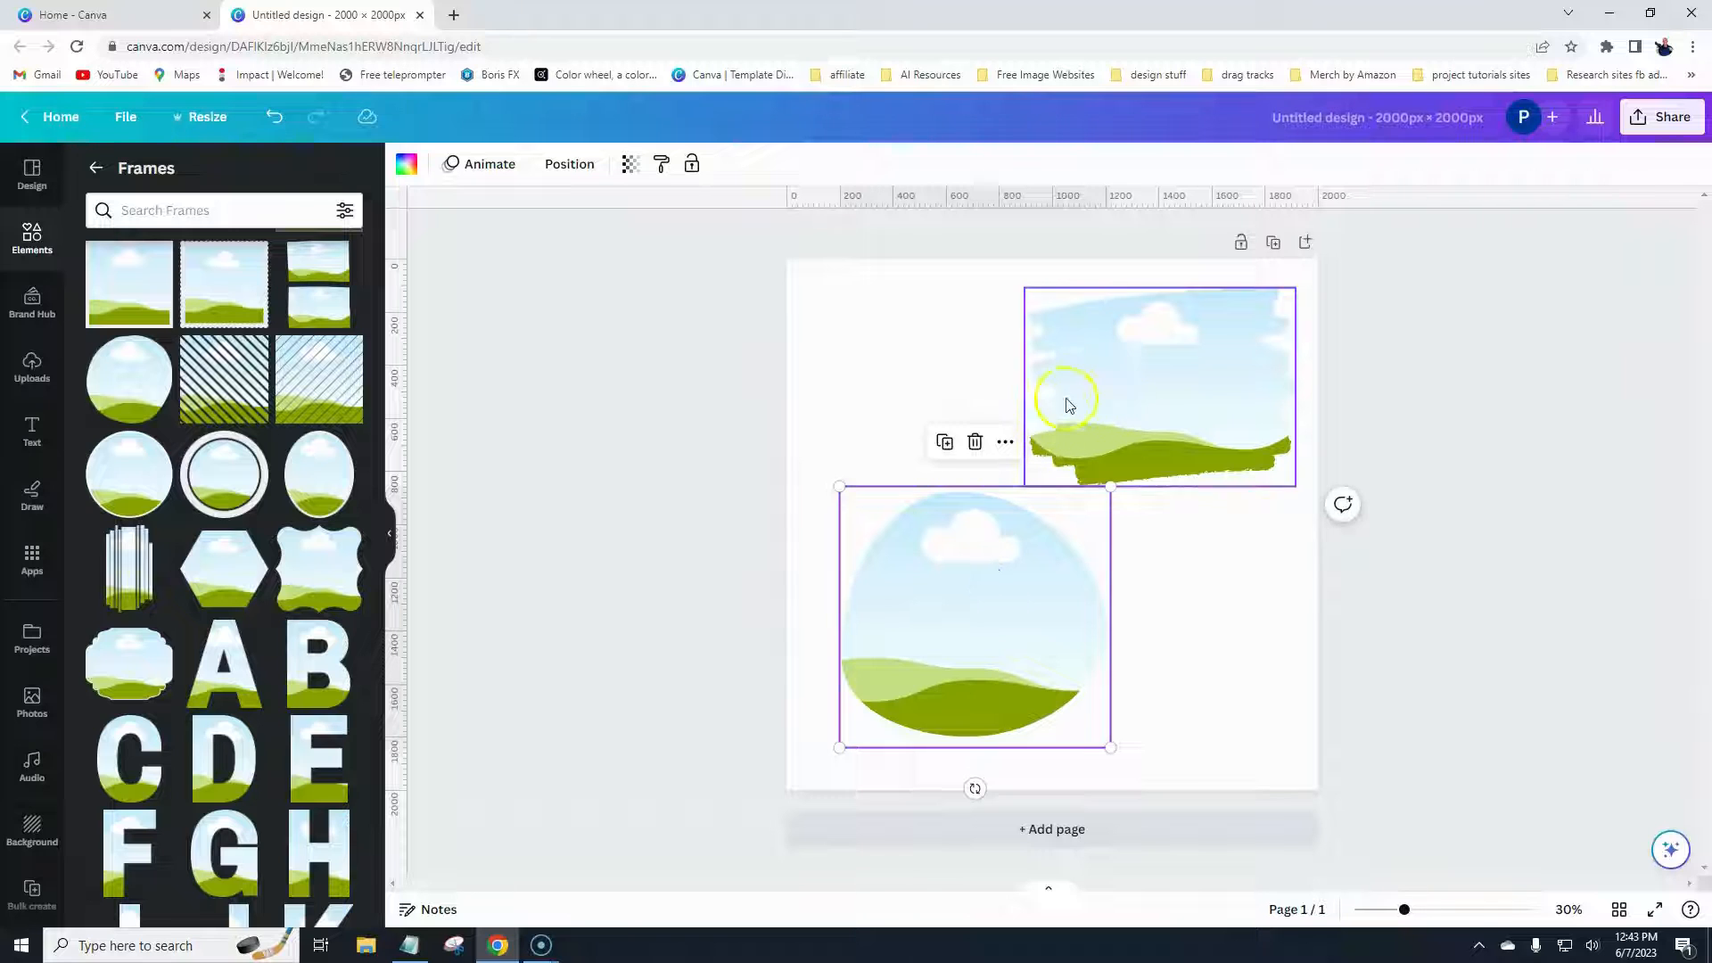
- Add the scalloped circle frame at the page's upper left and shrink it to fit beside the brush-stroke frame
scroll(244, 443, "down", 10)
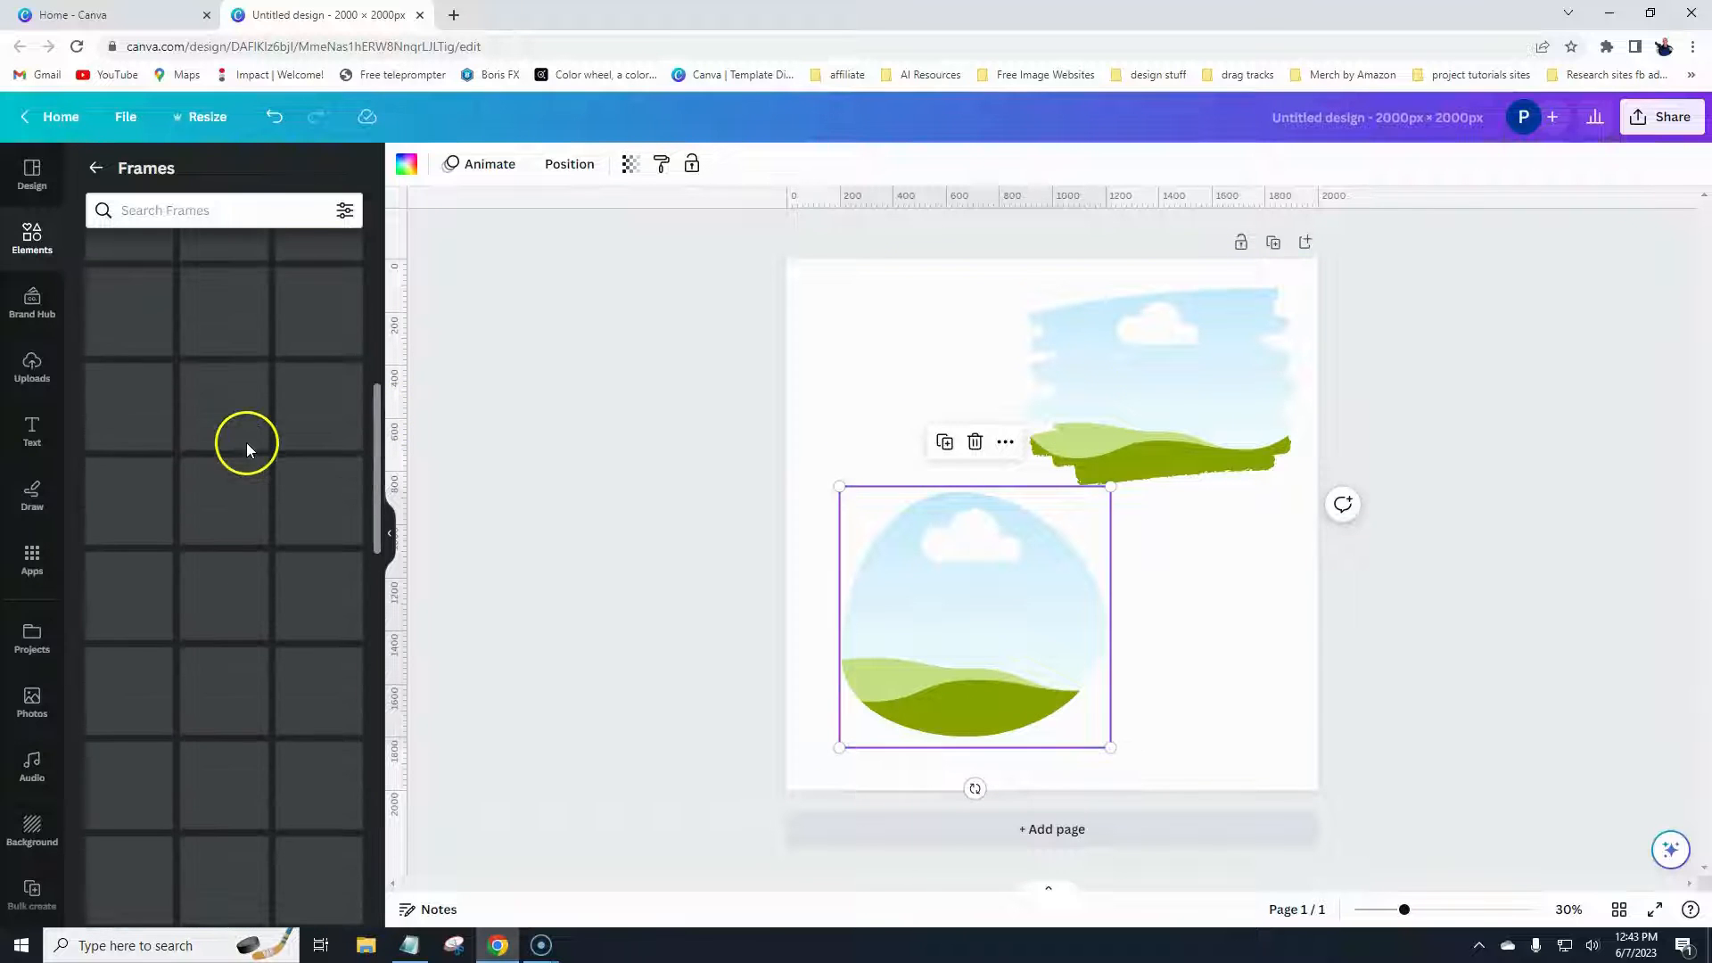
scroll(191, 380, "up", 2)
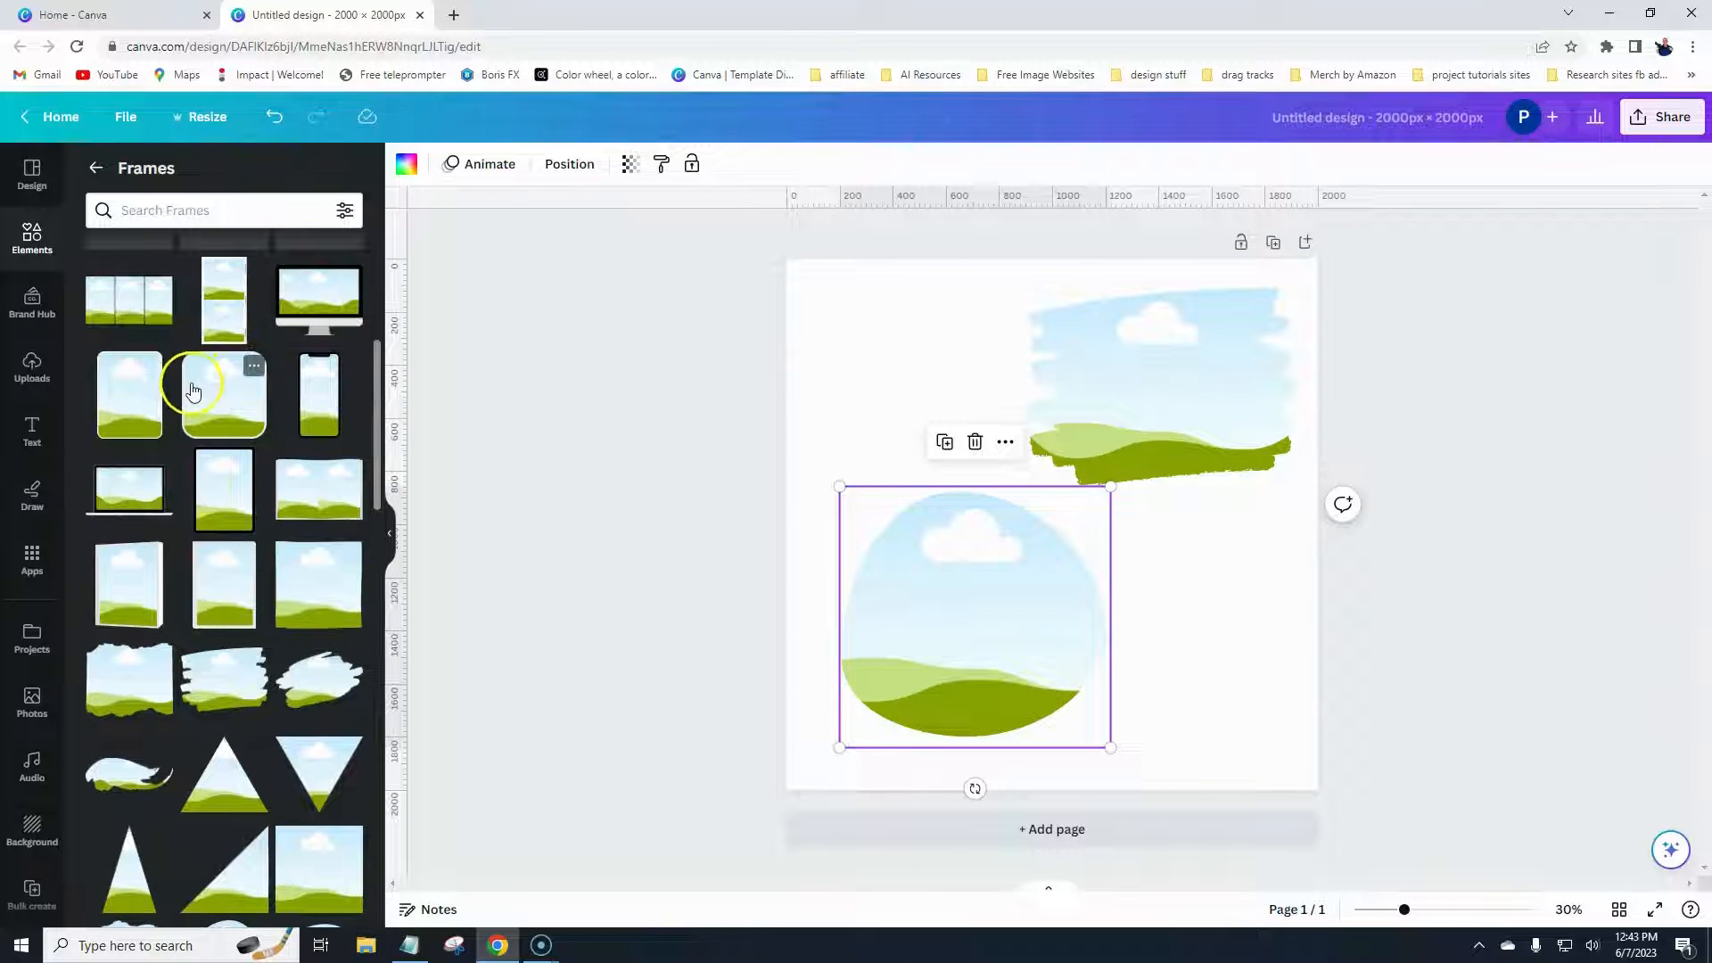
scroll(187, 401, "up", 5)
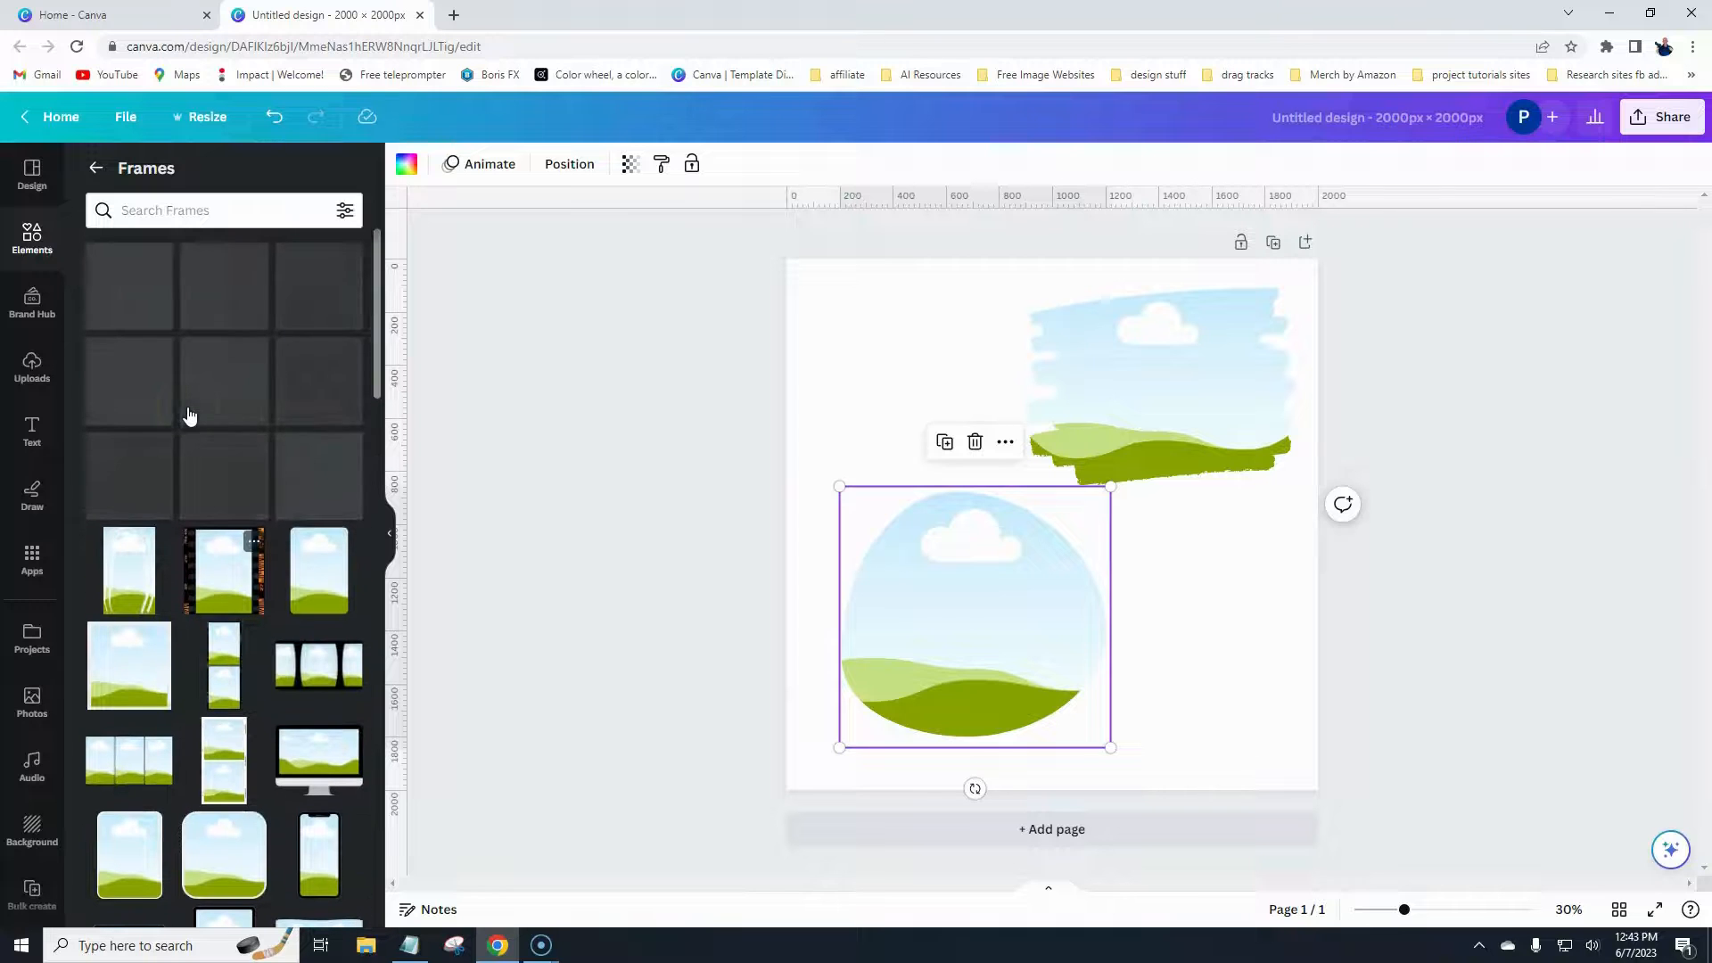
left_click_drag(234, 306, 928, 460)
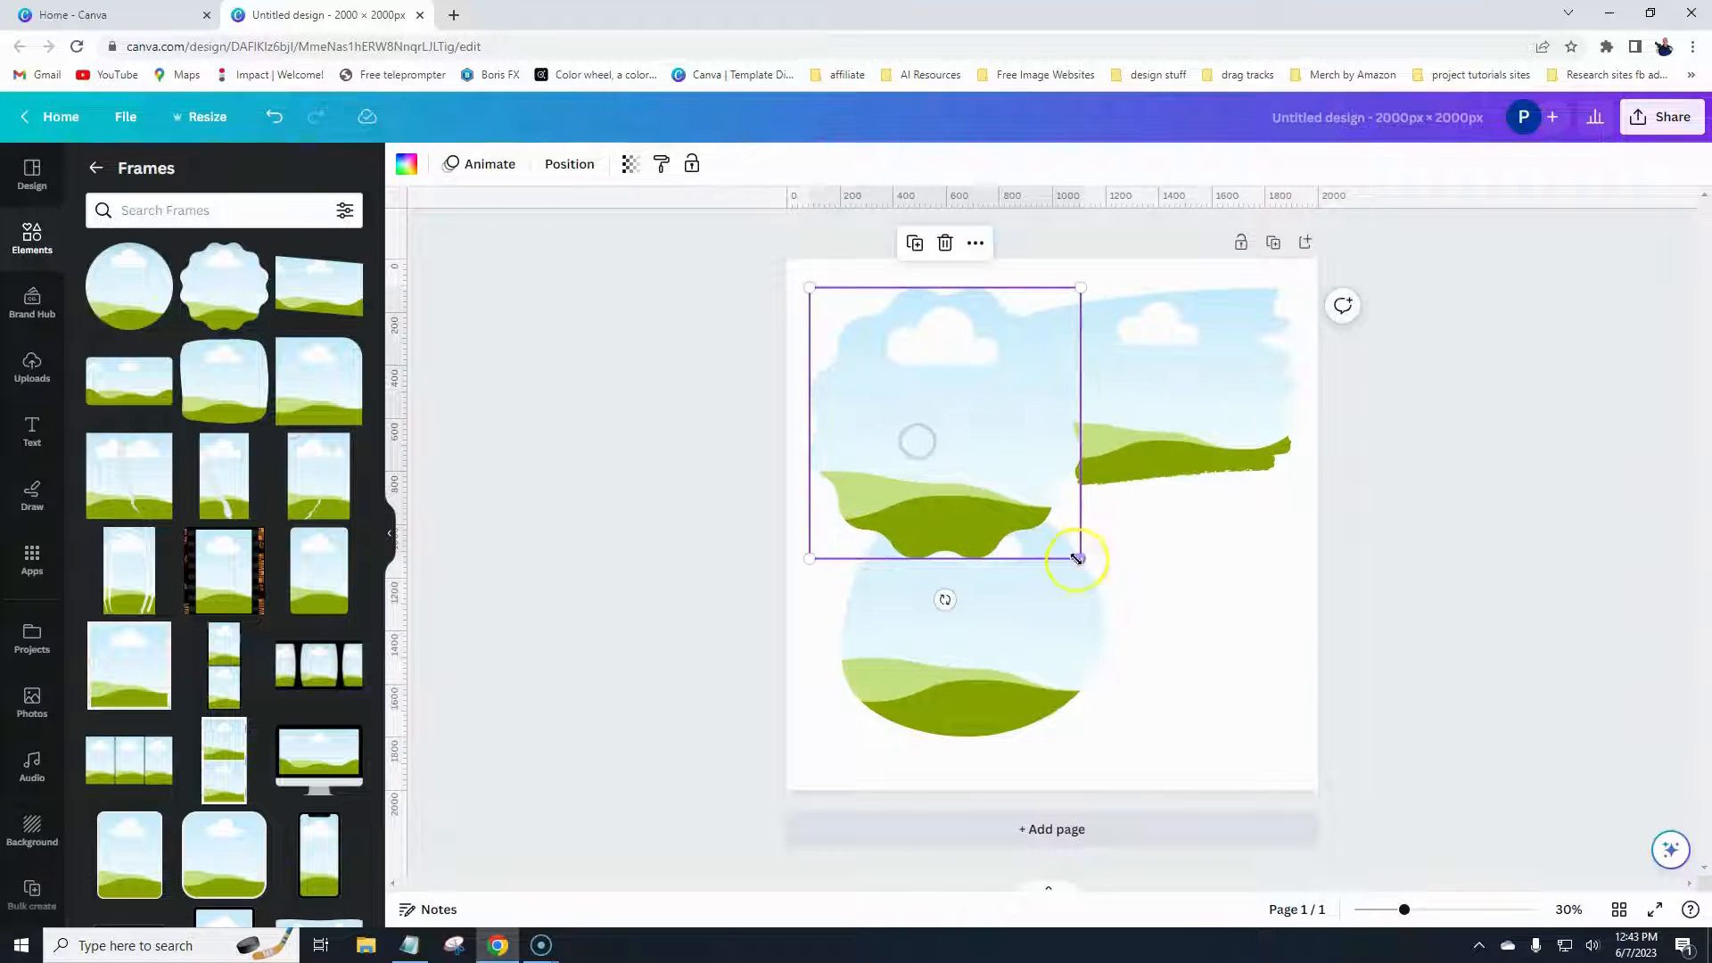
left_click_drag(1077, 558, 1047, 430)
left_click(1169, 382)
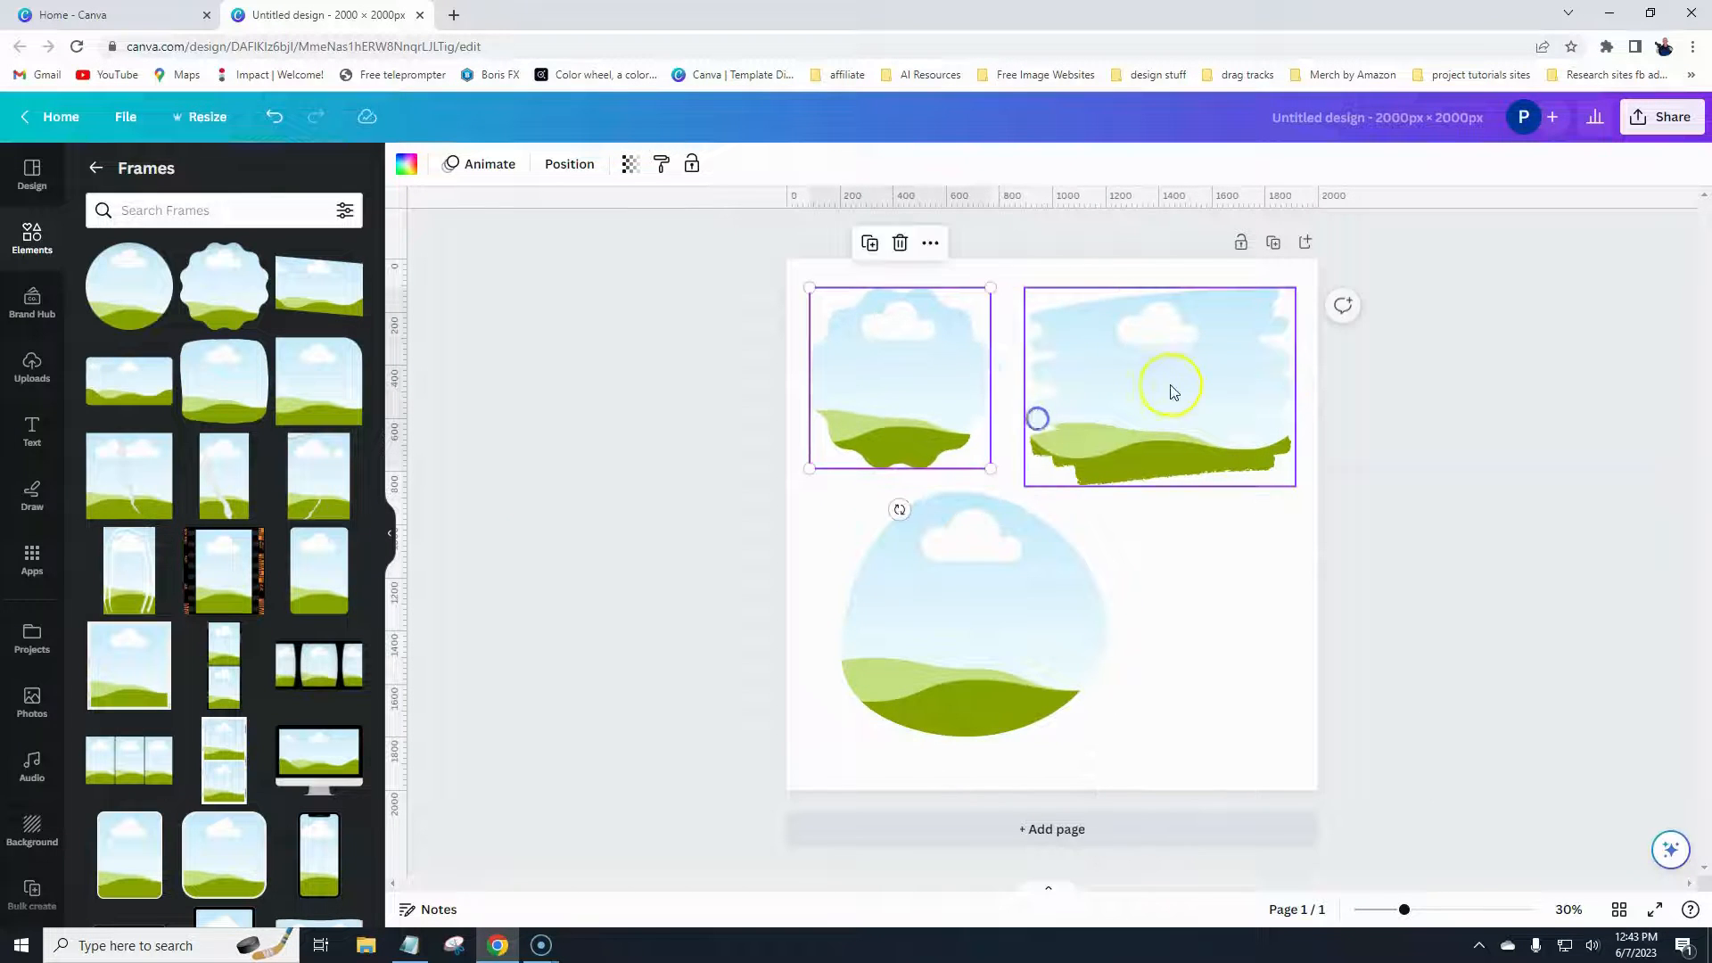
- Move the blob frame further into the page's lower-left corner, clear of the scalloped frame, and deselect it
left_click(1045, 594)
left_click_drag(1045, 594, 974, 624)
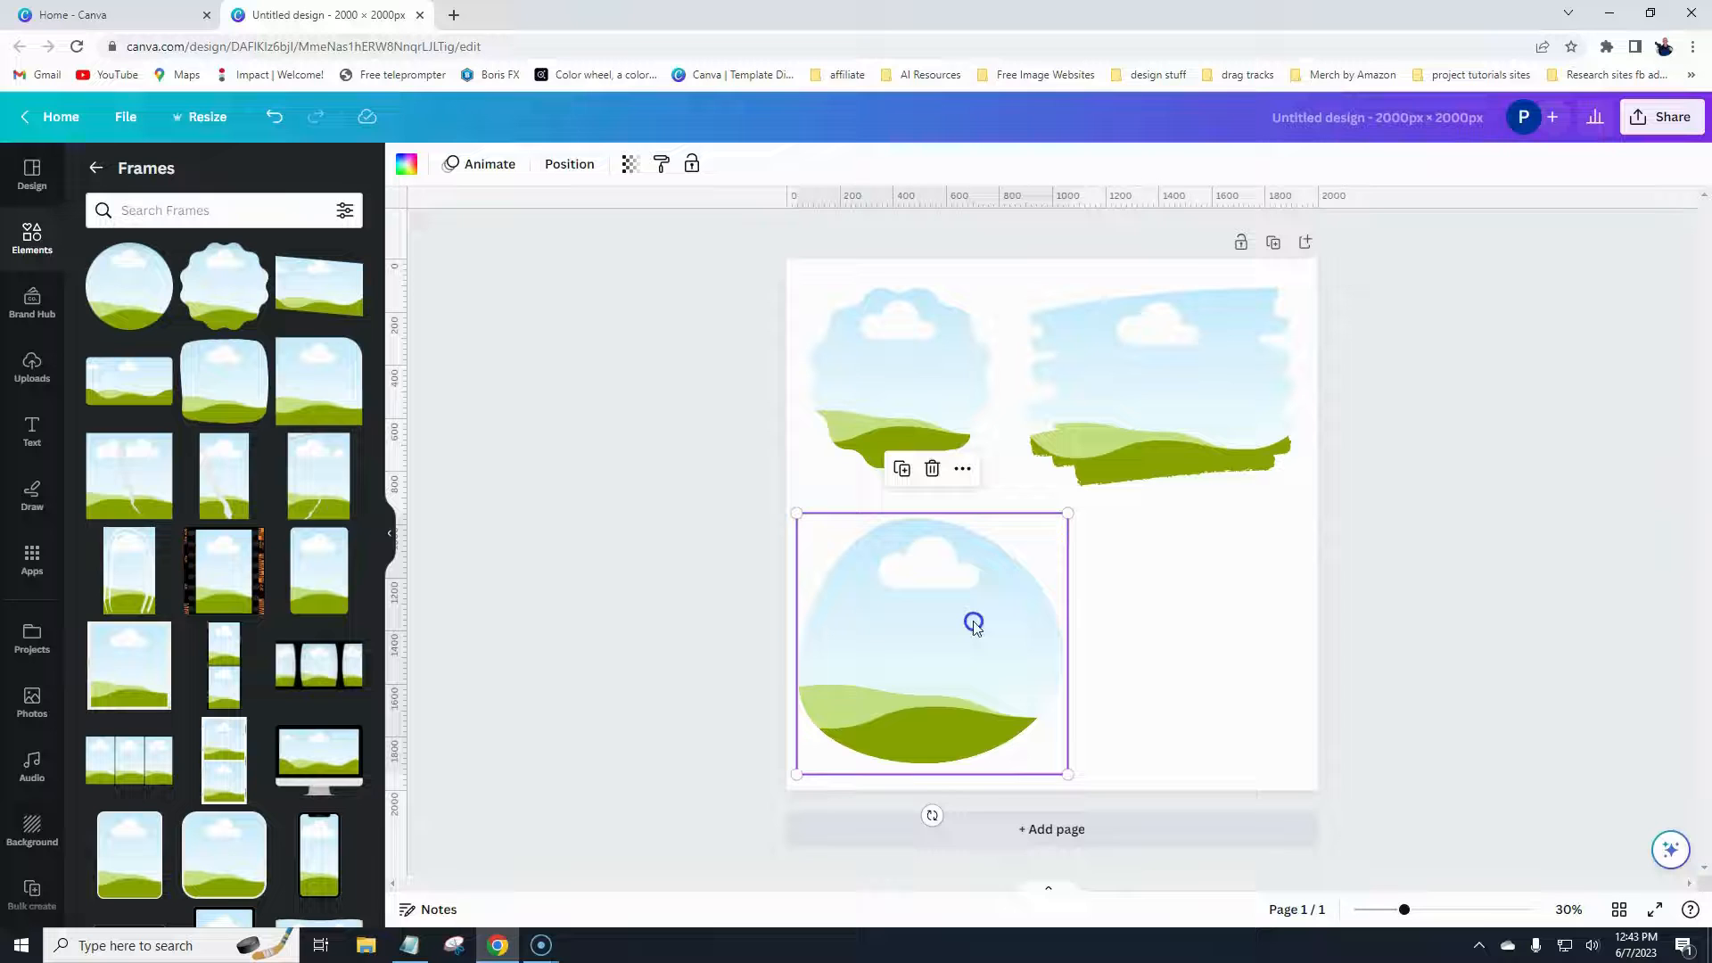
left_click(680, 561)
left_click(818, 479)
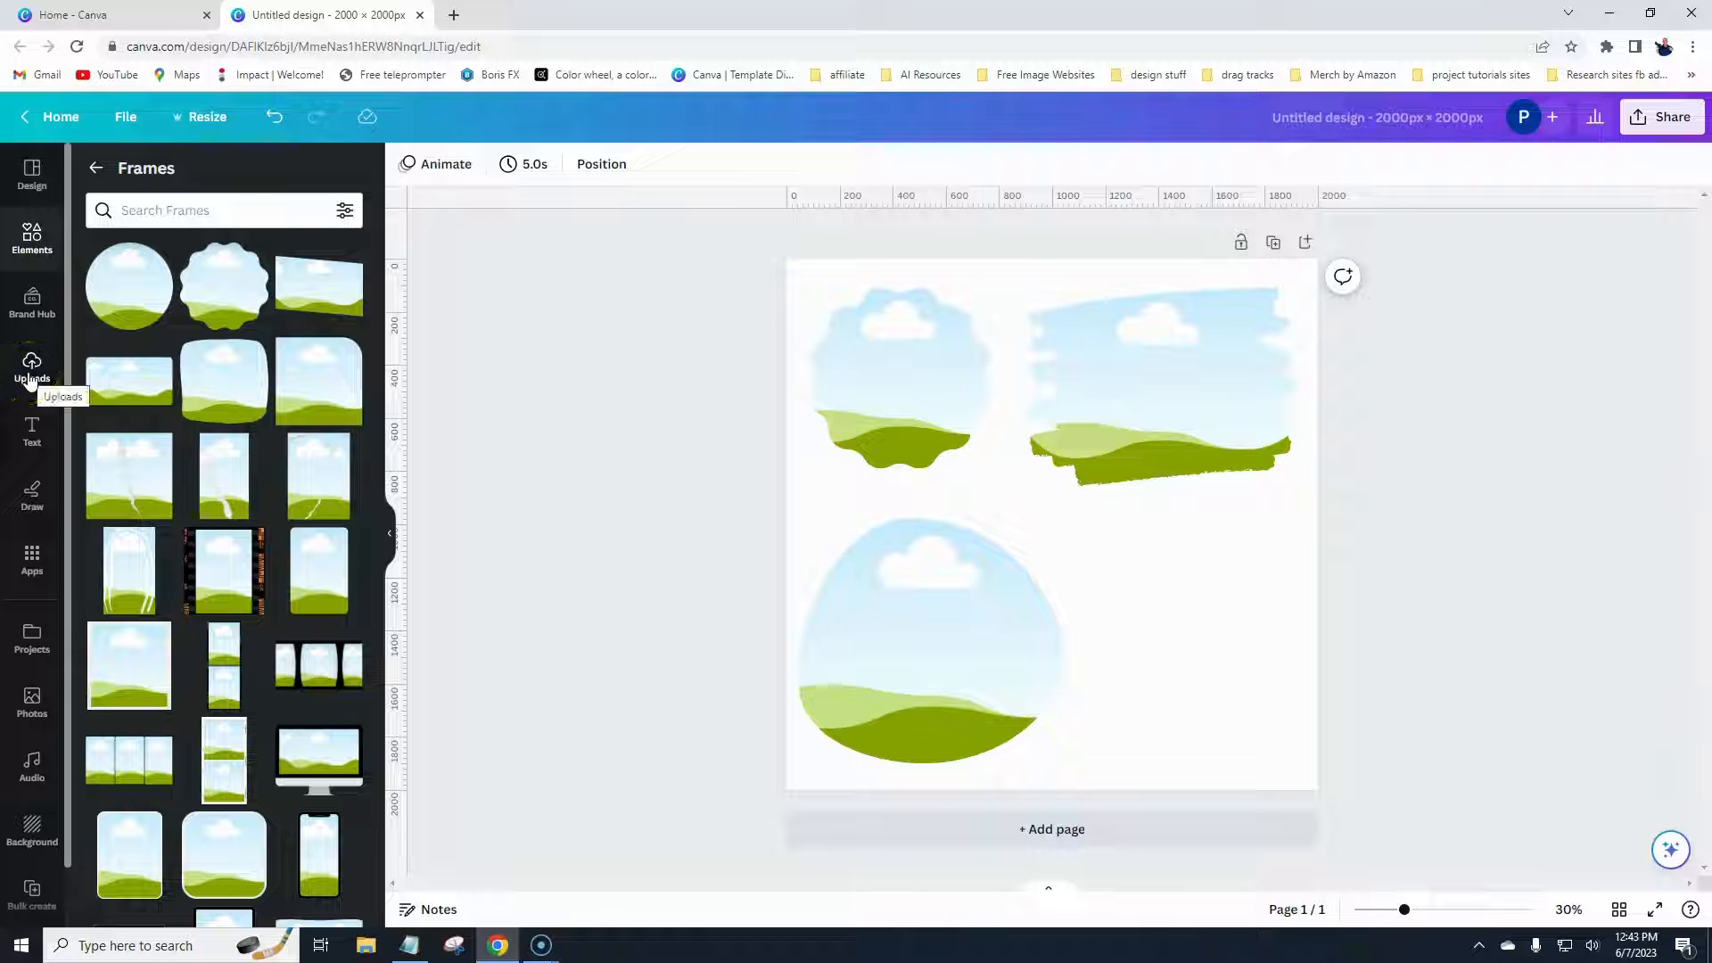
- From the stock photos, fill the scalloped frame with the laptop-desk photo, the brush-stroke frame with the video-call photo, and the blob with the wall-painting photo
left_click(95, 168)
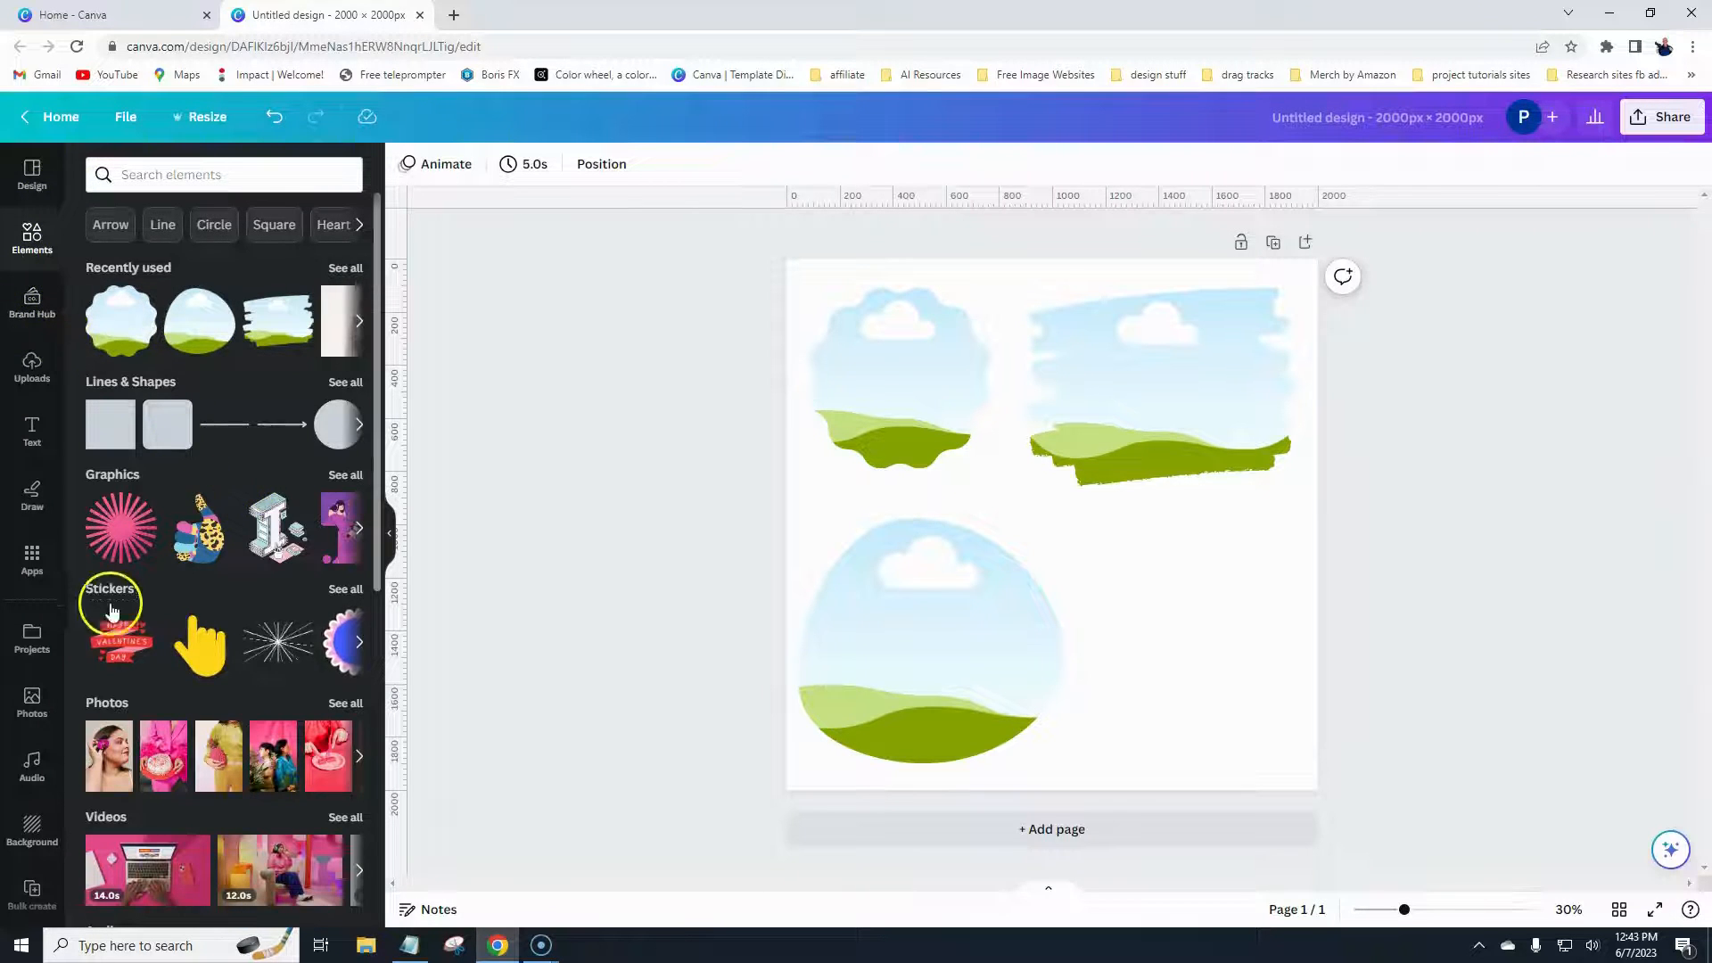
left_click(346, 703)
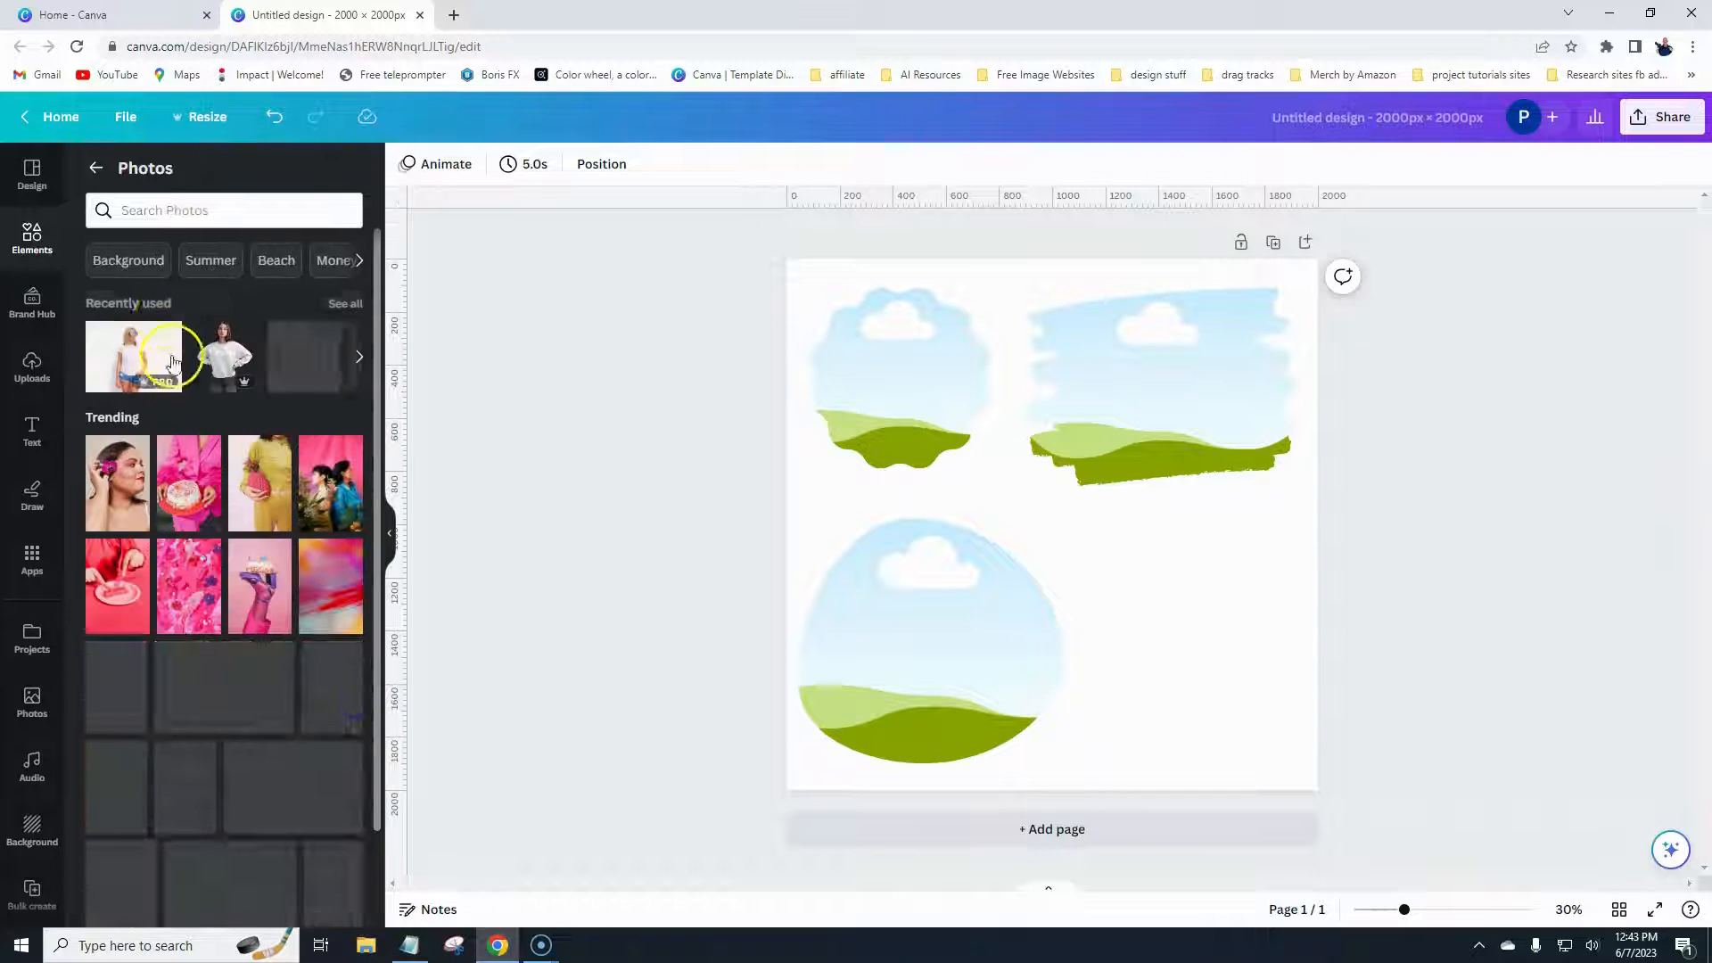
scroll(138, 321, "down", 4)
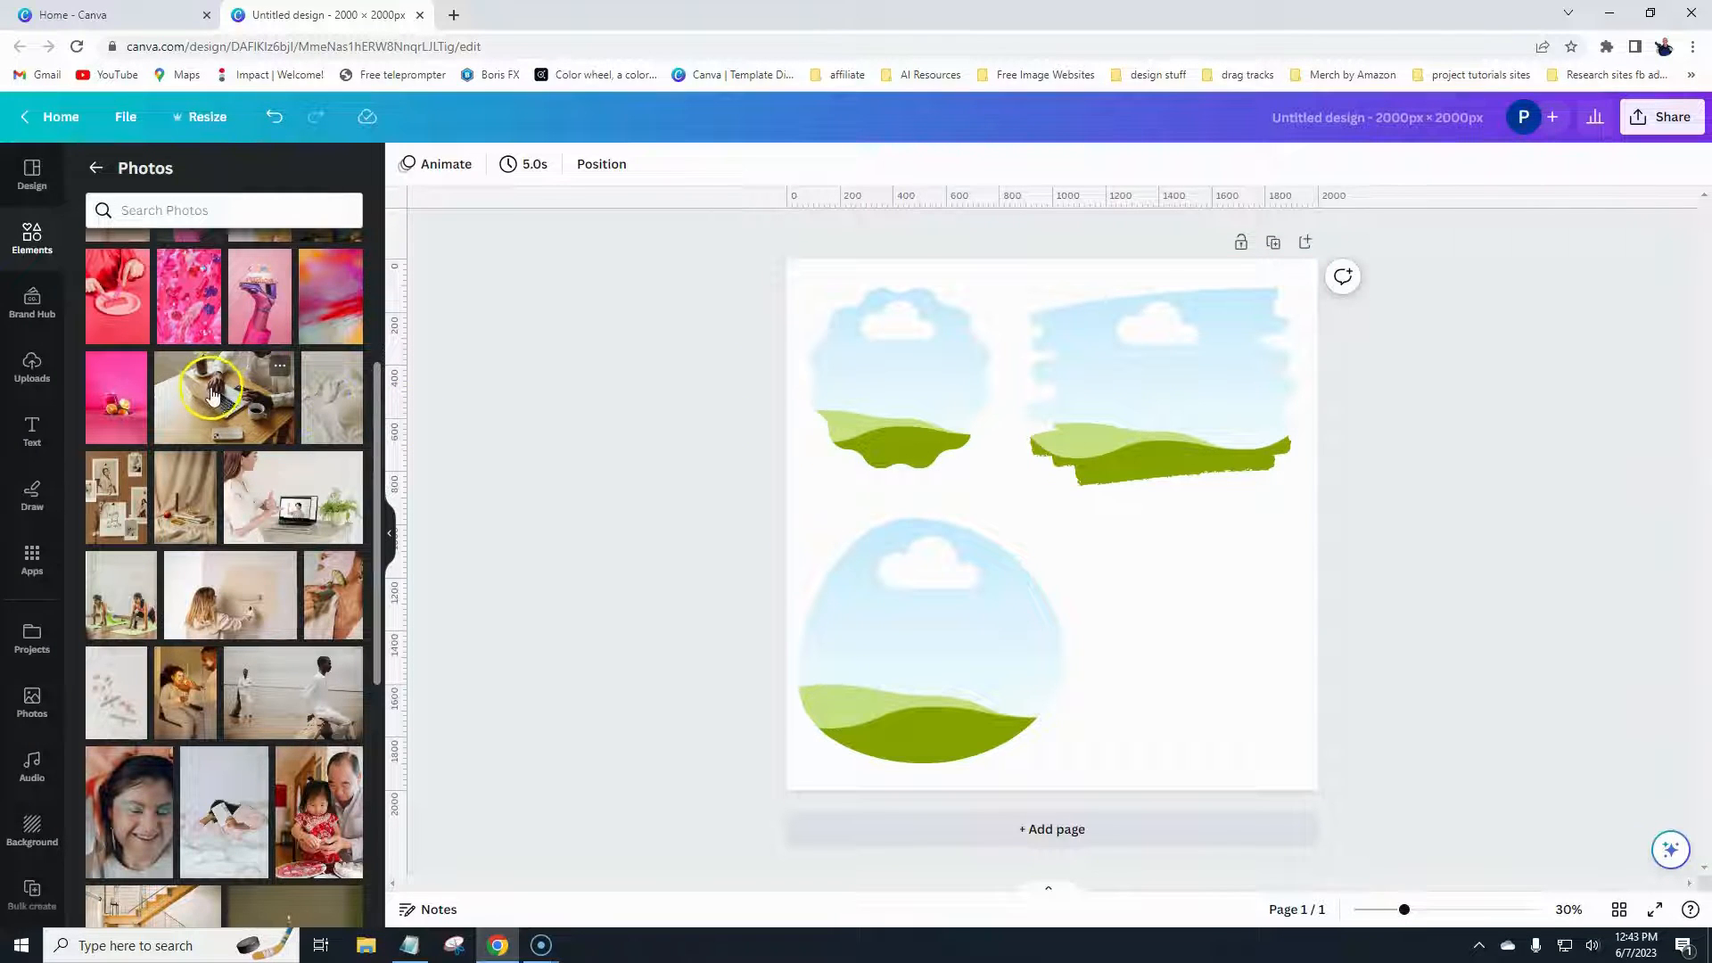
left_click_drag(211, 395, 824, 360)
left_click(687, 403)
left_click_drag(294, 497, 1151, 385)
left_click_drag(231, 611, 918, 638)
left_click(625, 616)
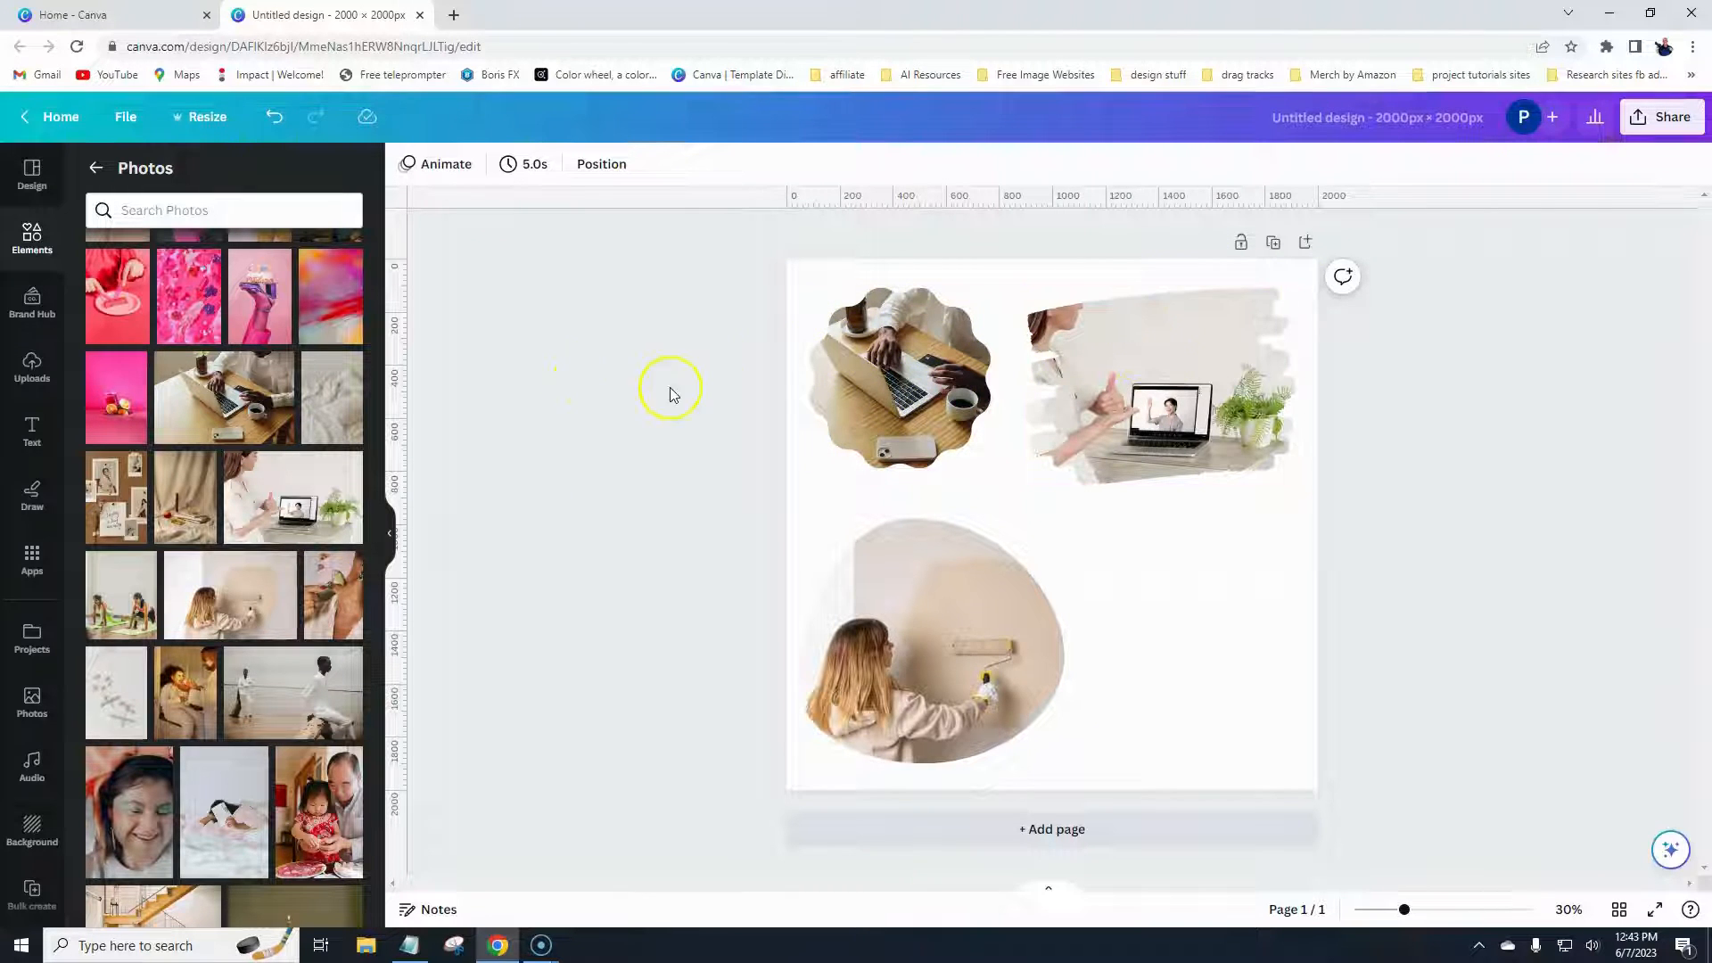
- Enlarge the video-call photo inside the brush-stroke frame and reposition it so the laptop, hand and plant sit in the lower part
double_click(1150, 370)
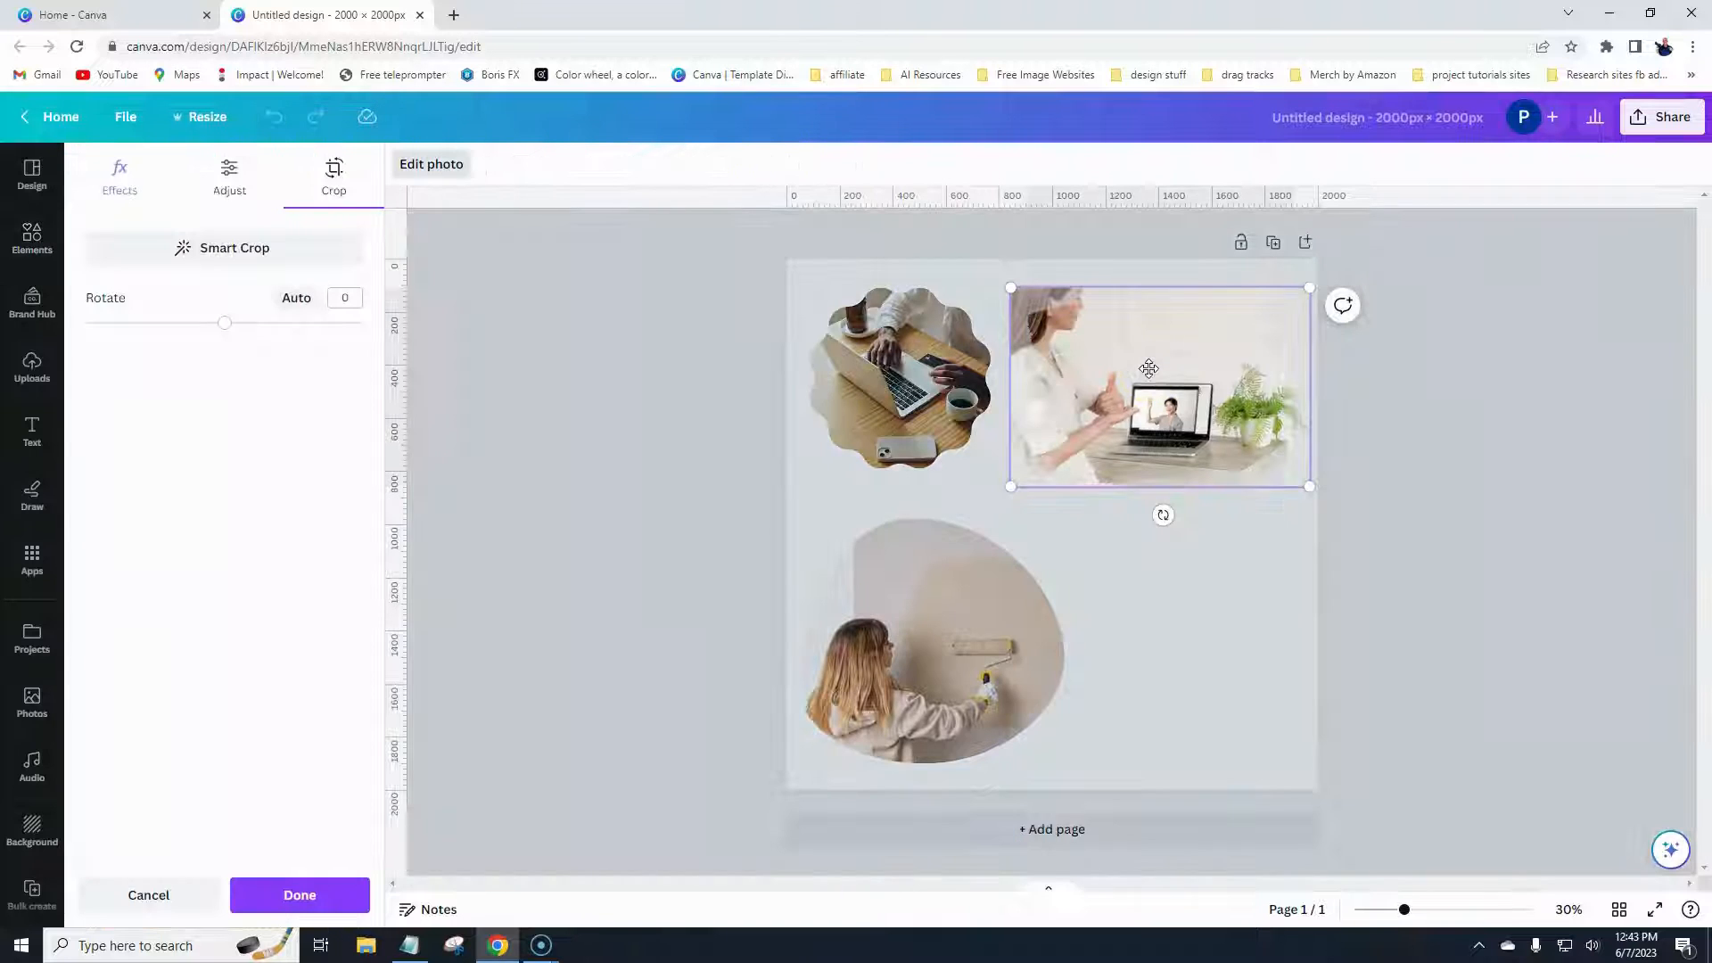
left_click_drag(1013, 289, 726, 195)
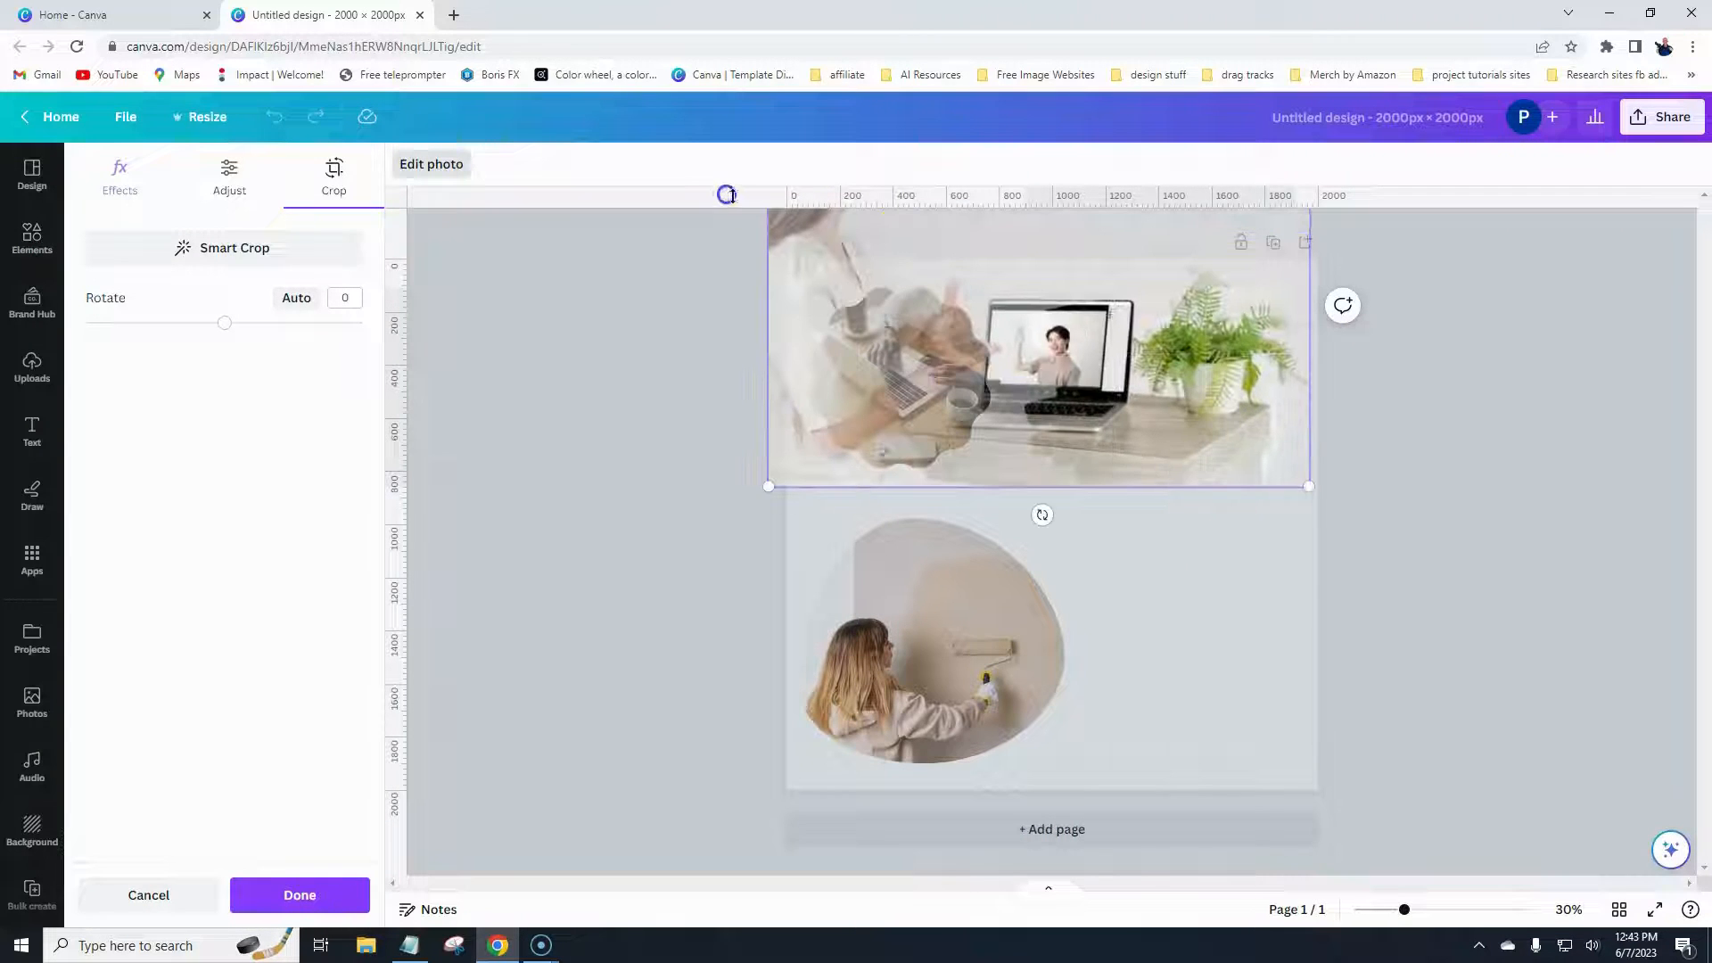
left_click_drag(1080, 394, 1189, 433)
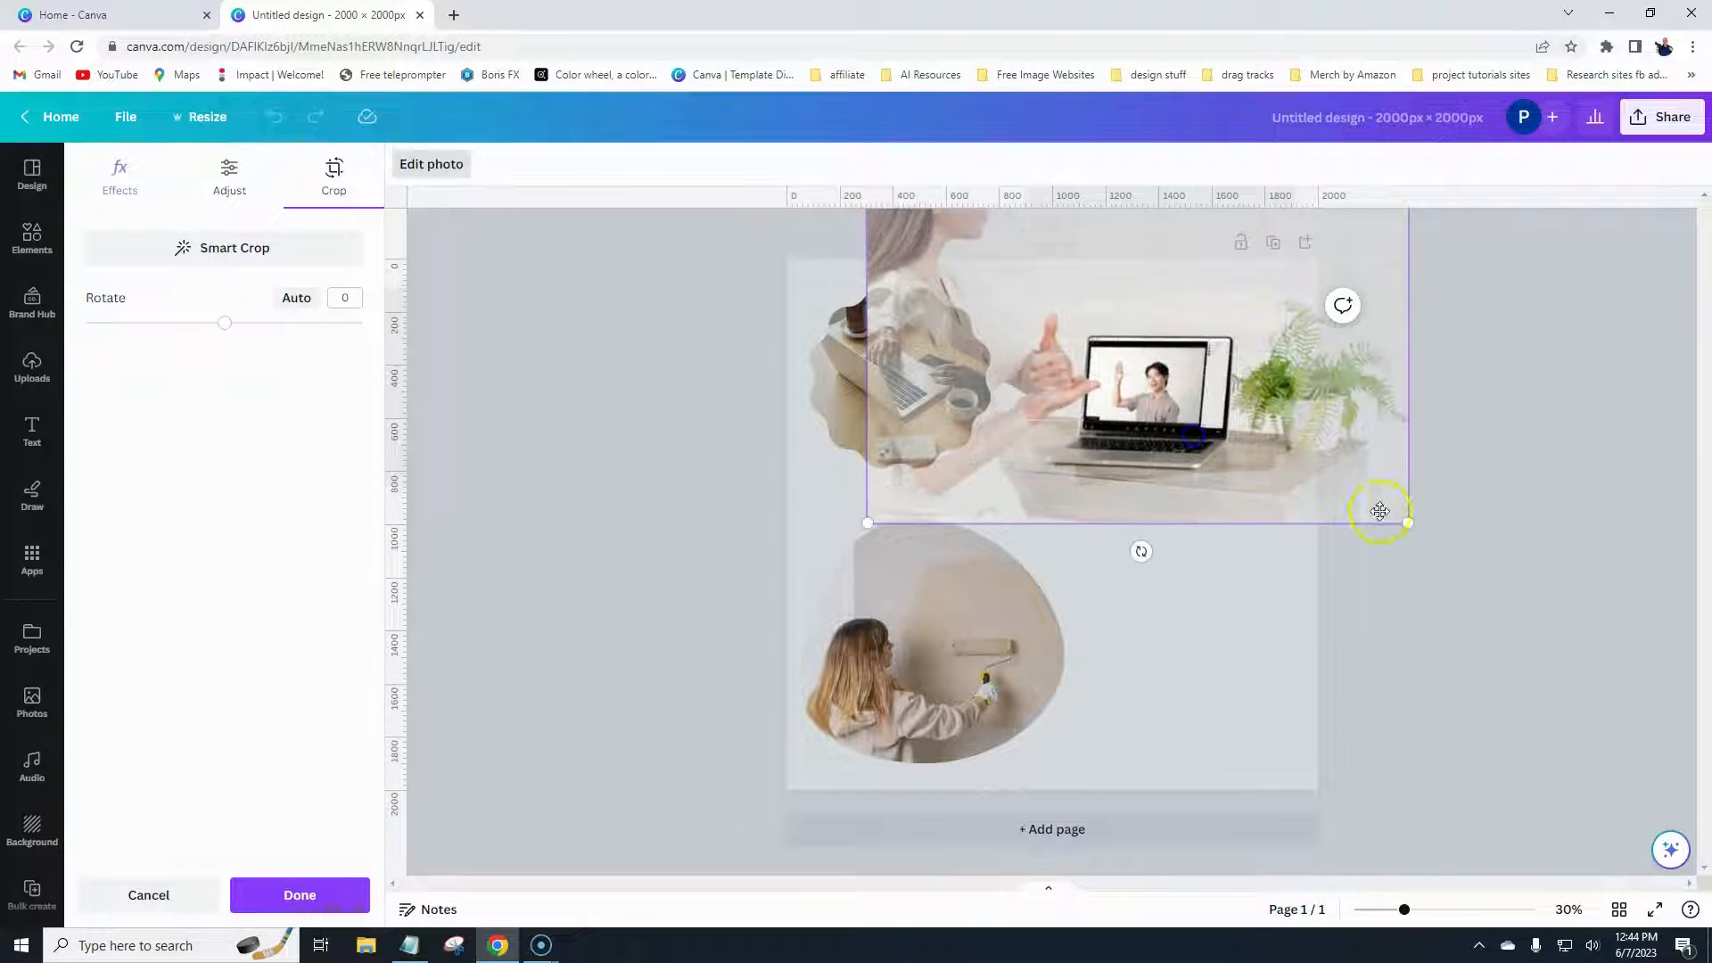
left_click_drag(1407, 524, 1343, 468)
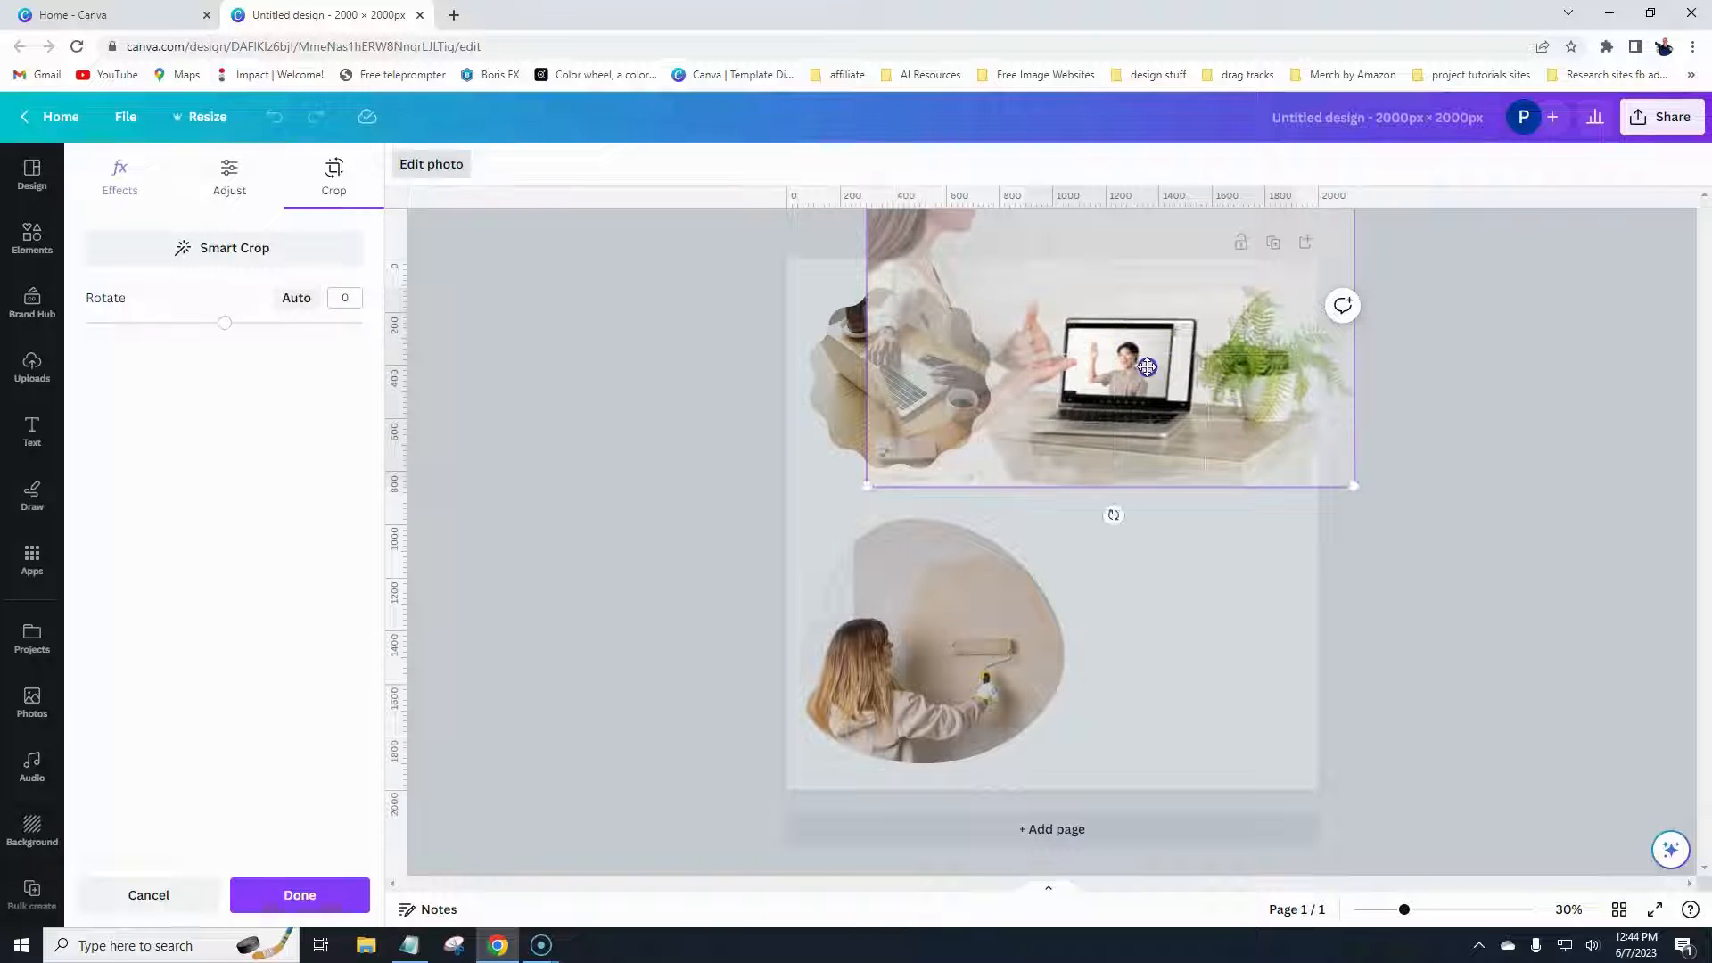
left_click_drag(1147, 366, 1203, 458)
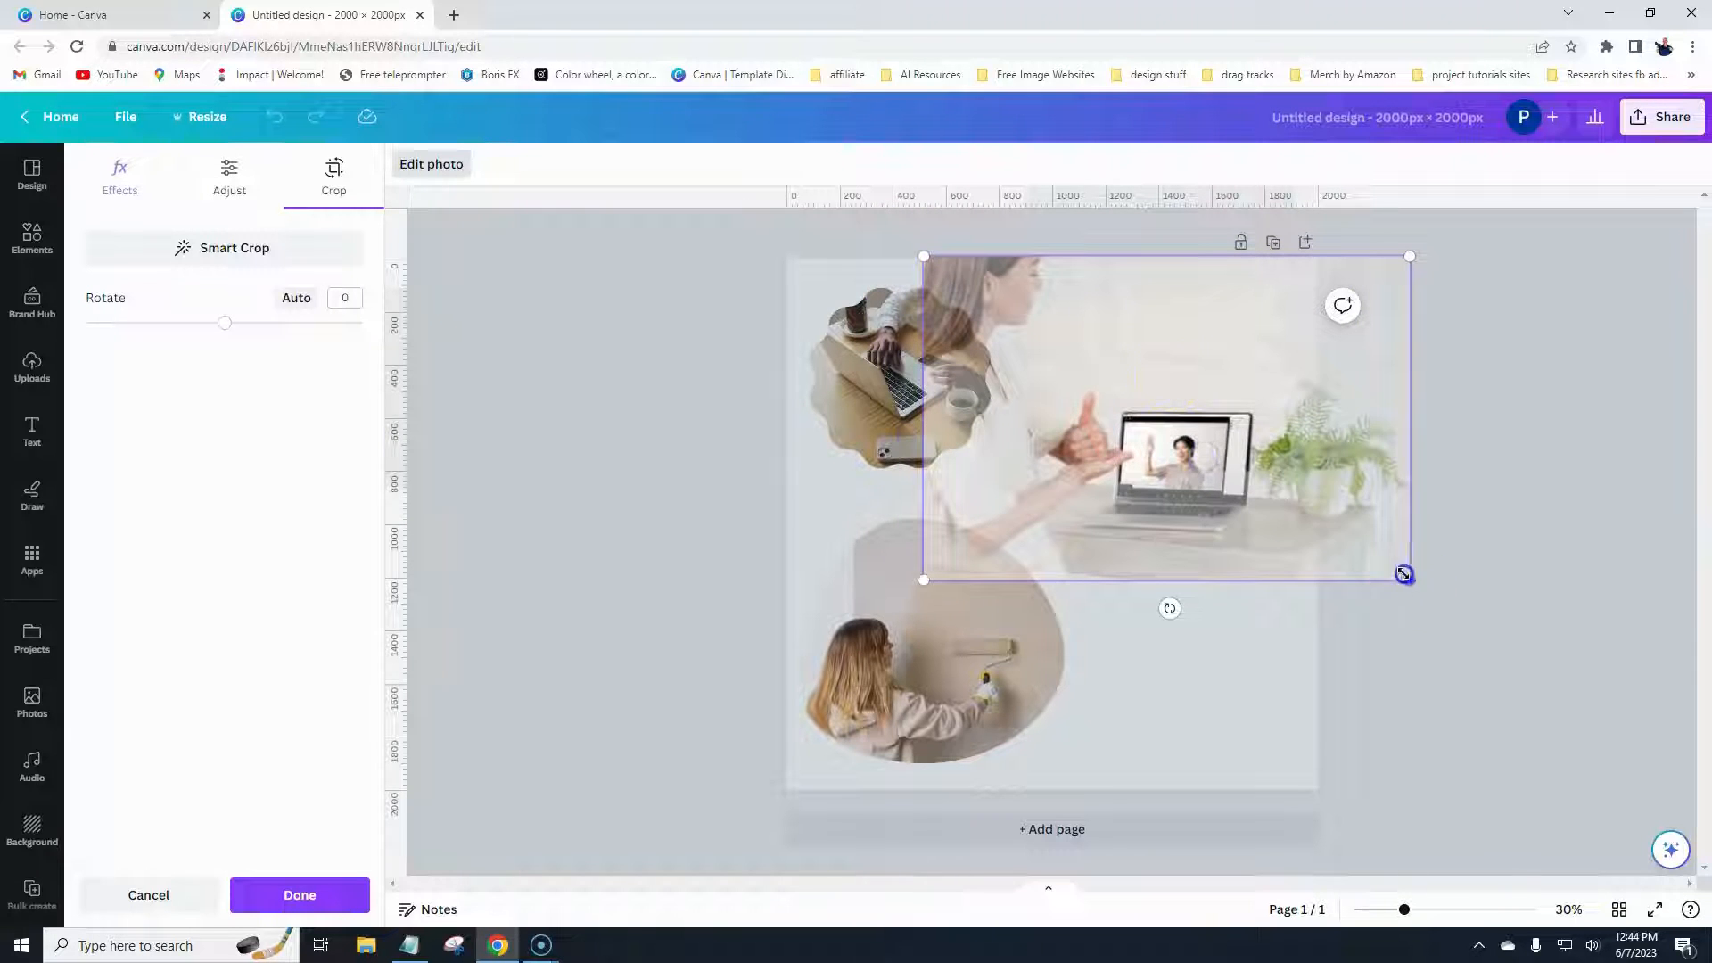
left_click_drag(1403, 574, 1296, 503)
left_click_drag(1135, 420, 1185, 457)
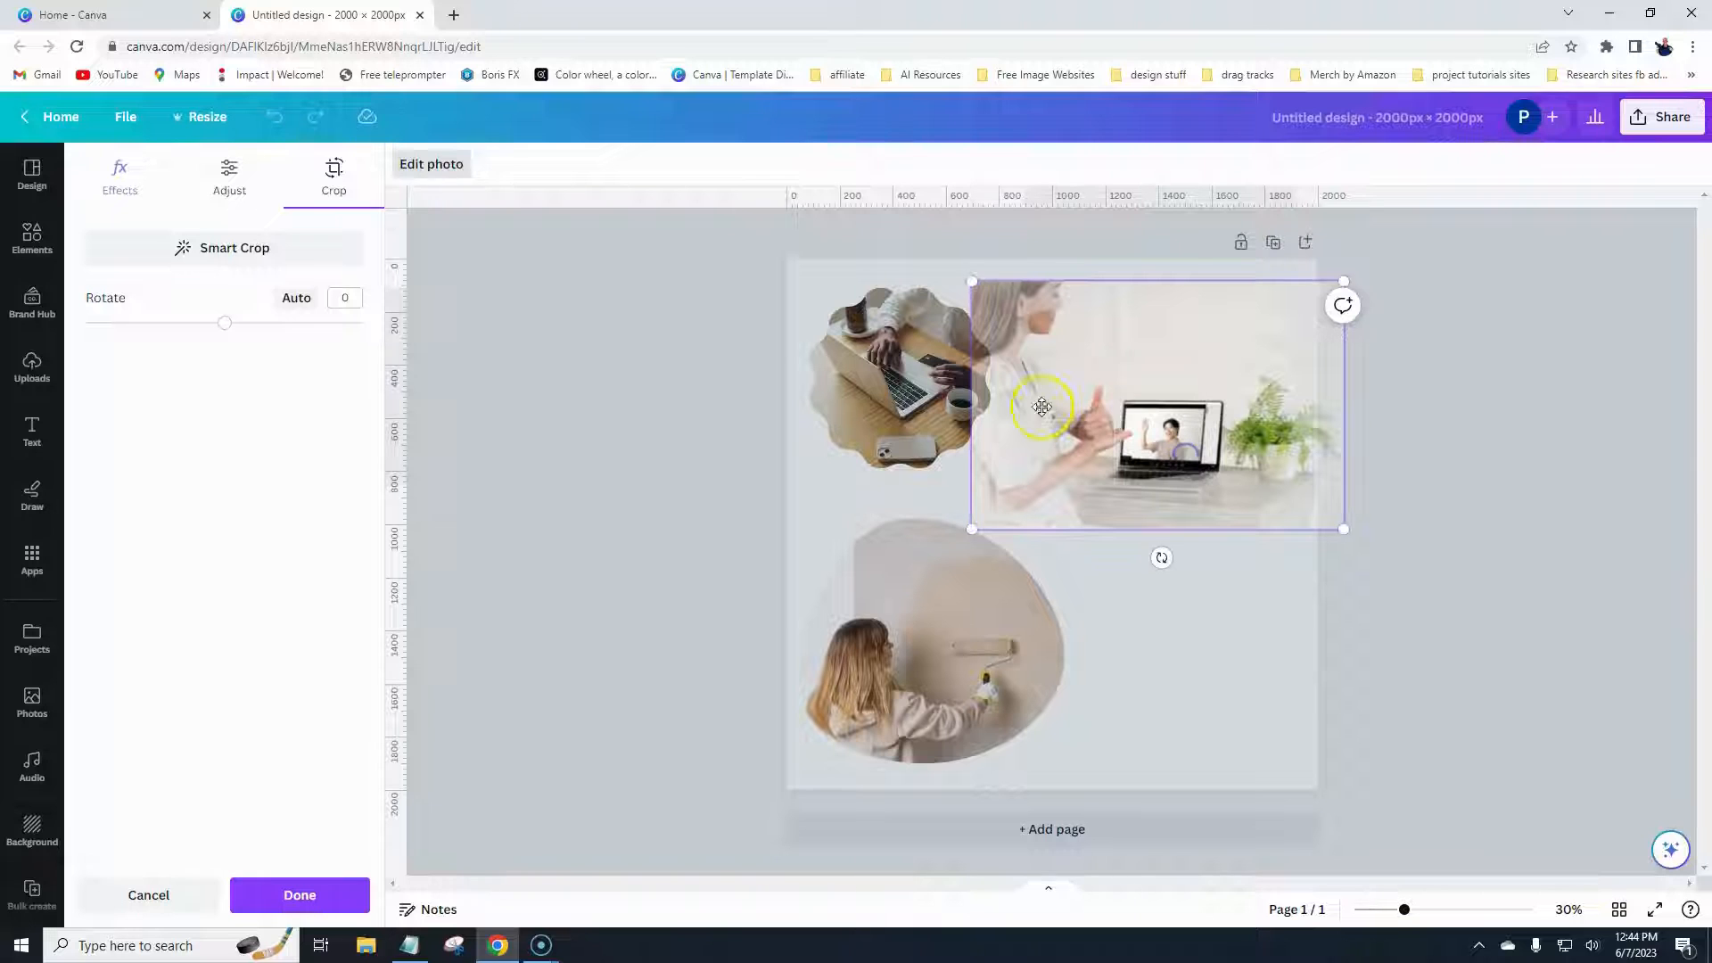
left_click_drag(972, 283, 980, 287)
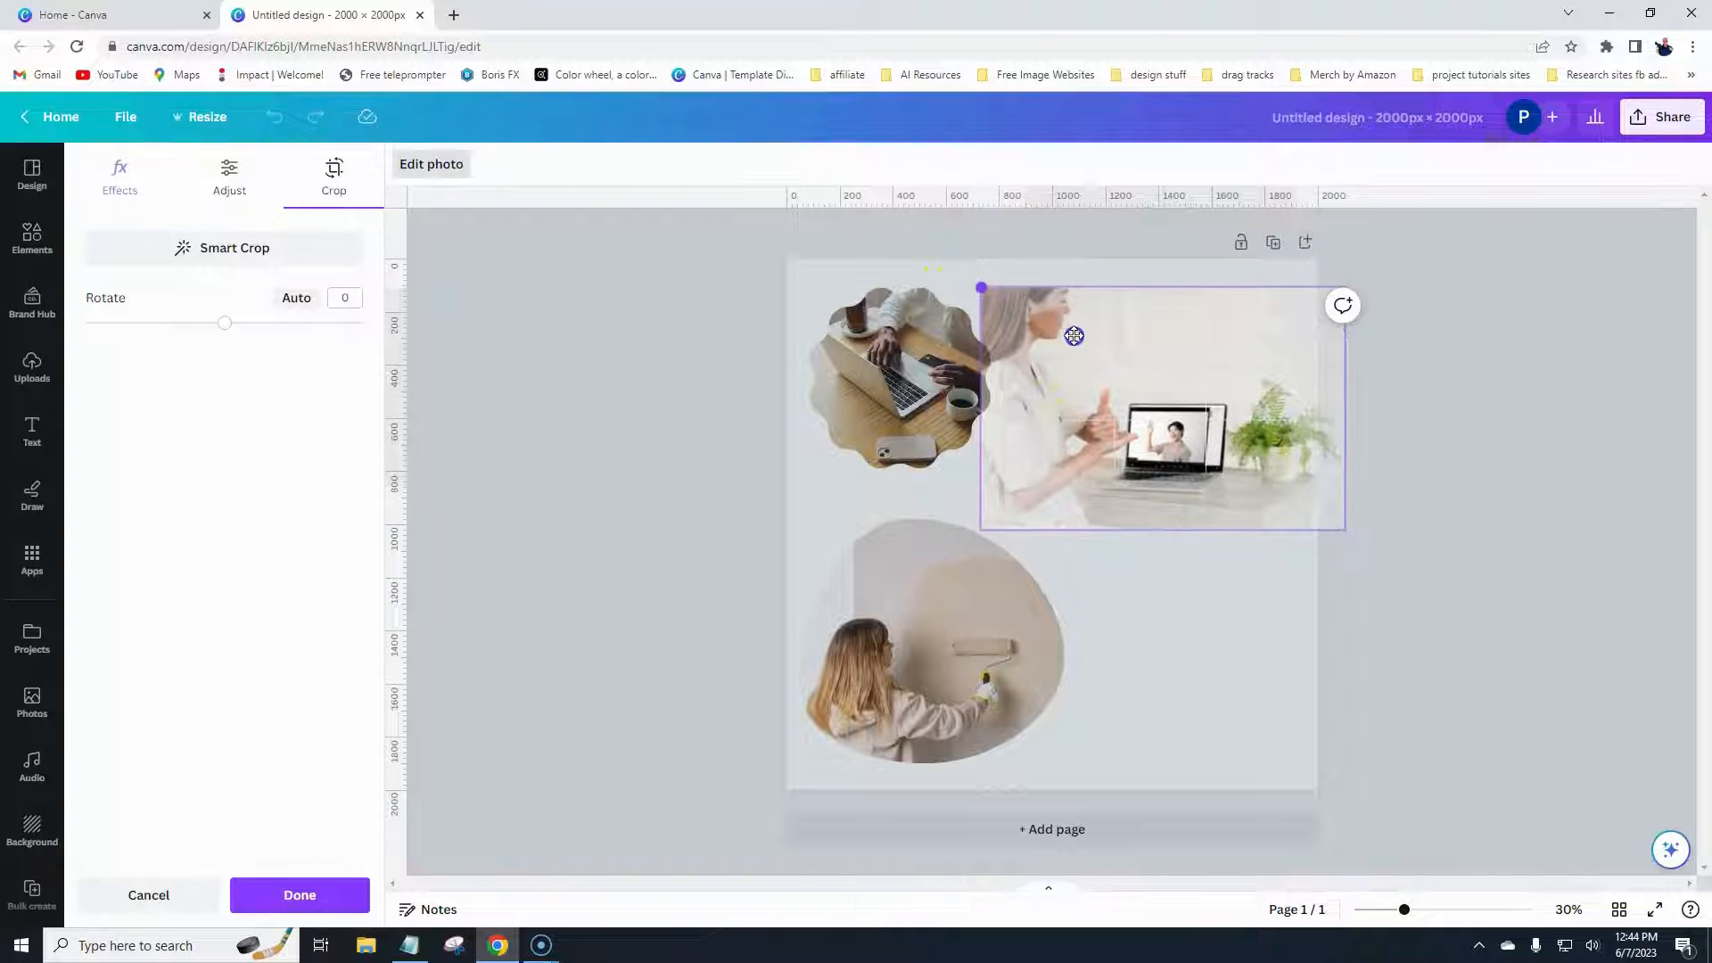
left_click(1187, 617)
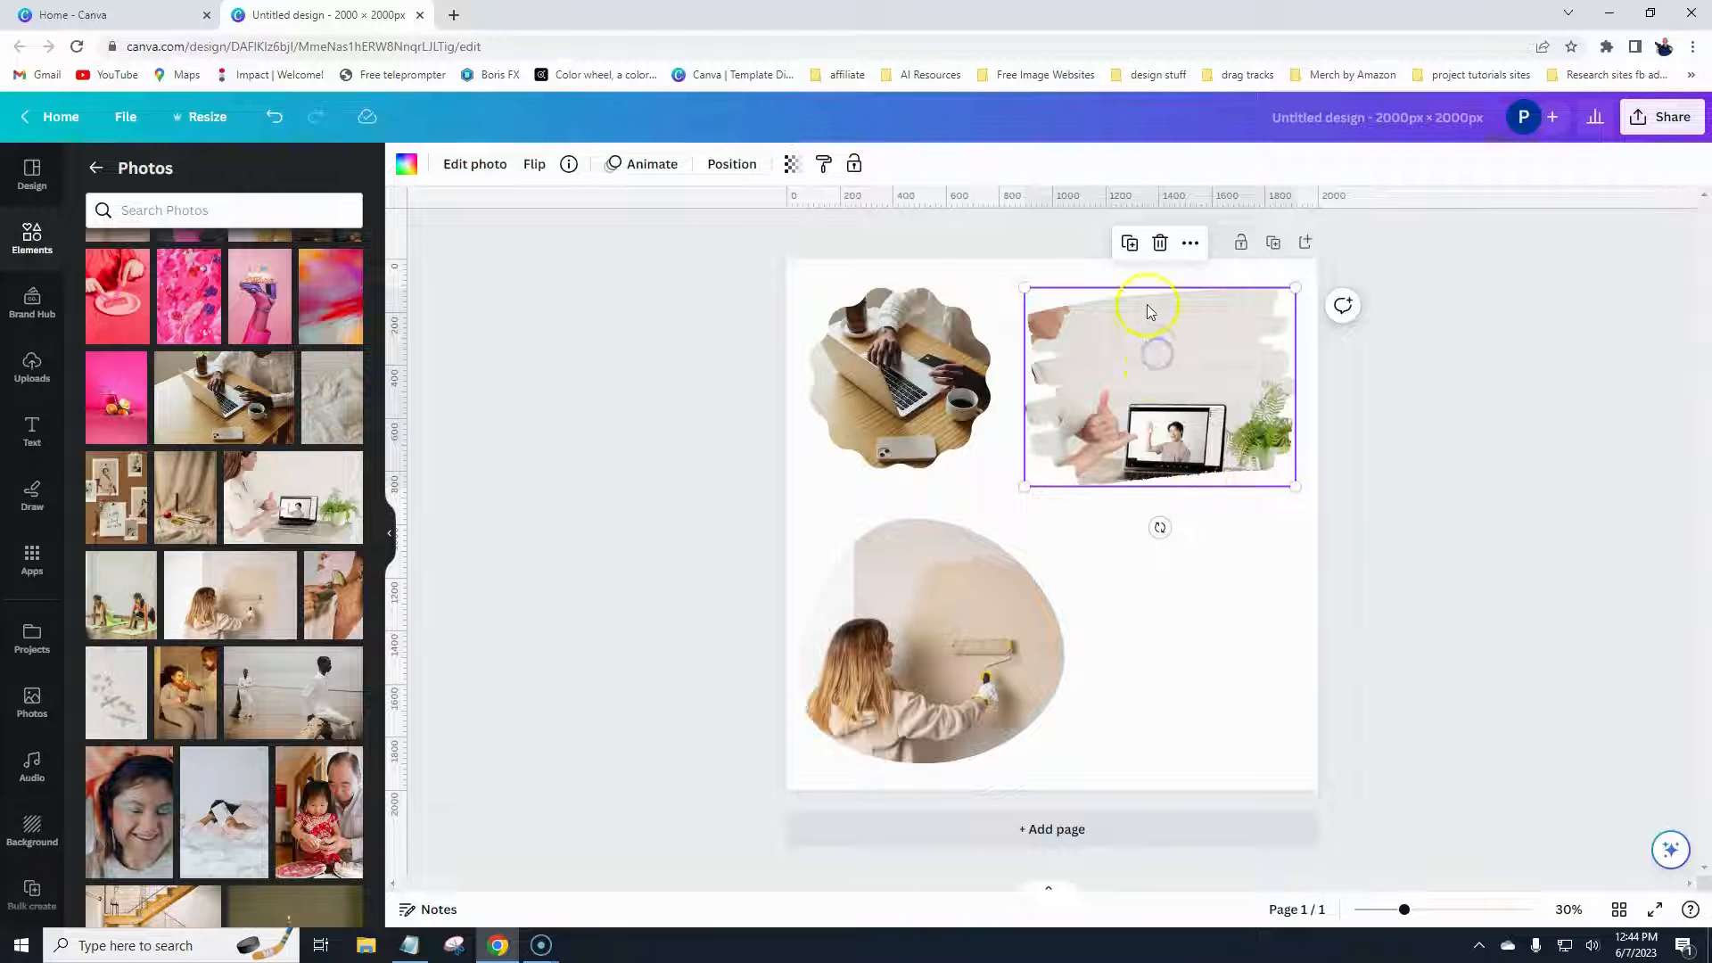
- Shrink the brush-stroke frame together with its photo to about 957 × 702 px
mouse_move(1292, 484)
left_mouse_down()
mouse_move(1117, 347)
mouse_move(1288, 455)
left_mouse_up()
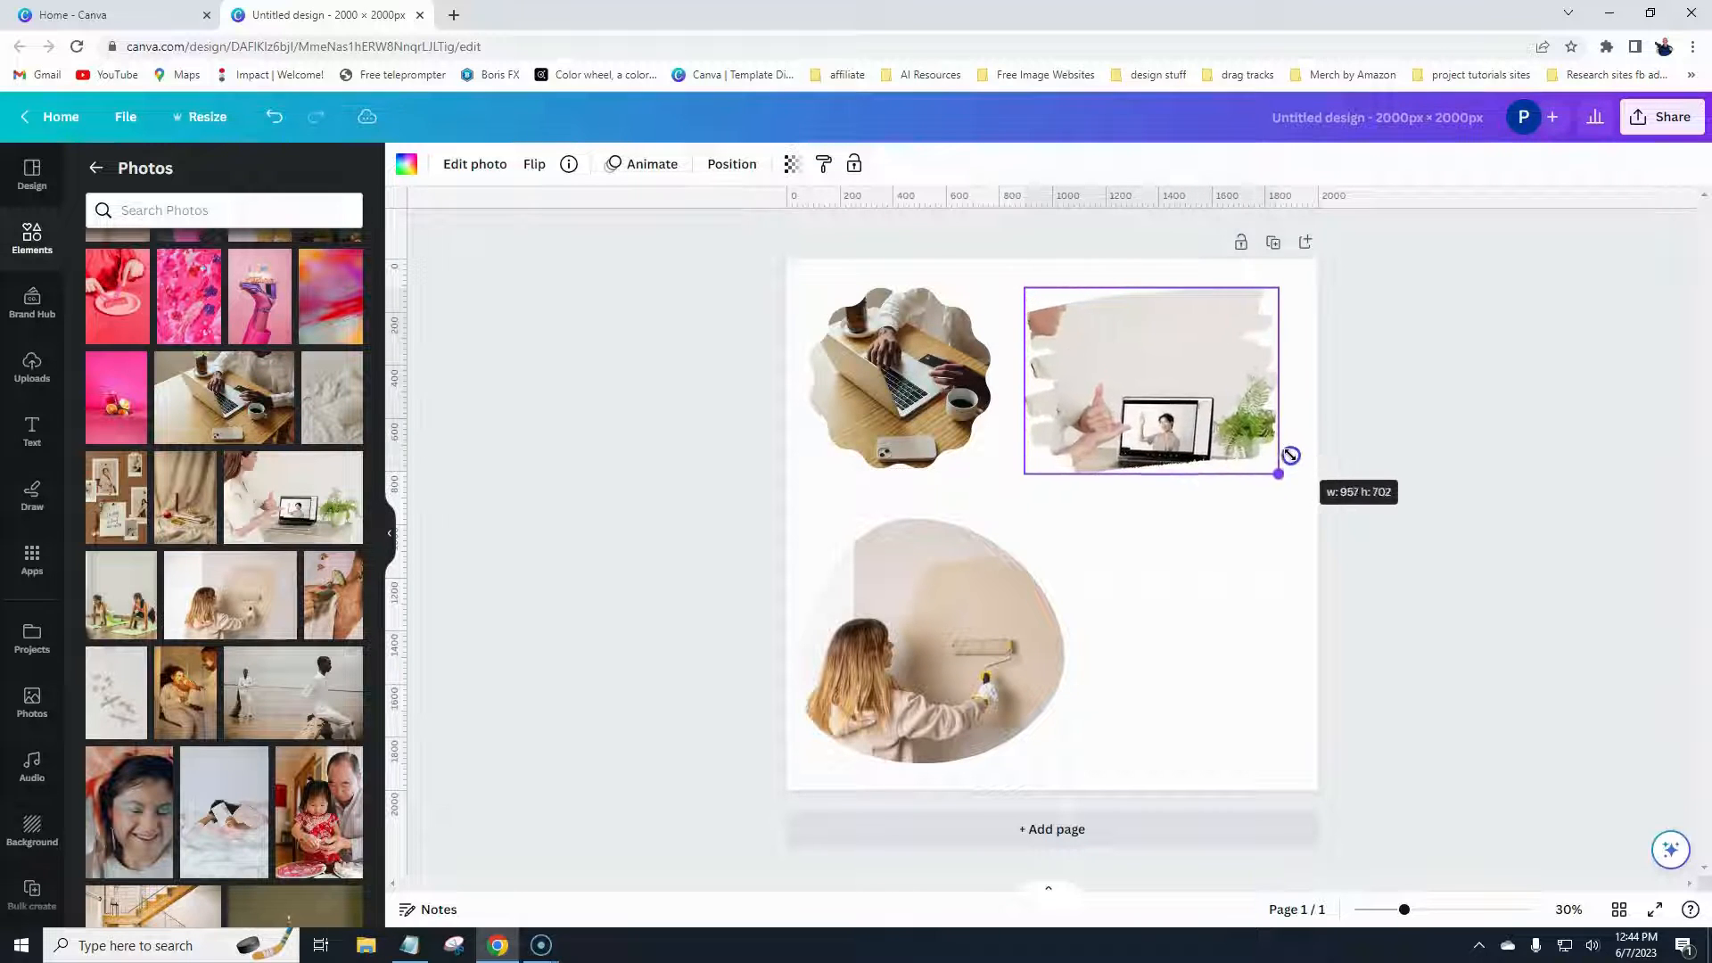
left_click(1218, 580)
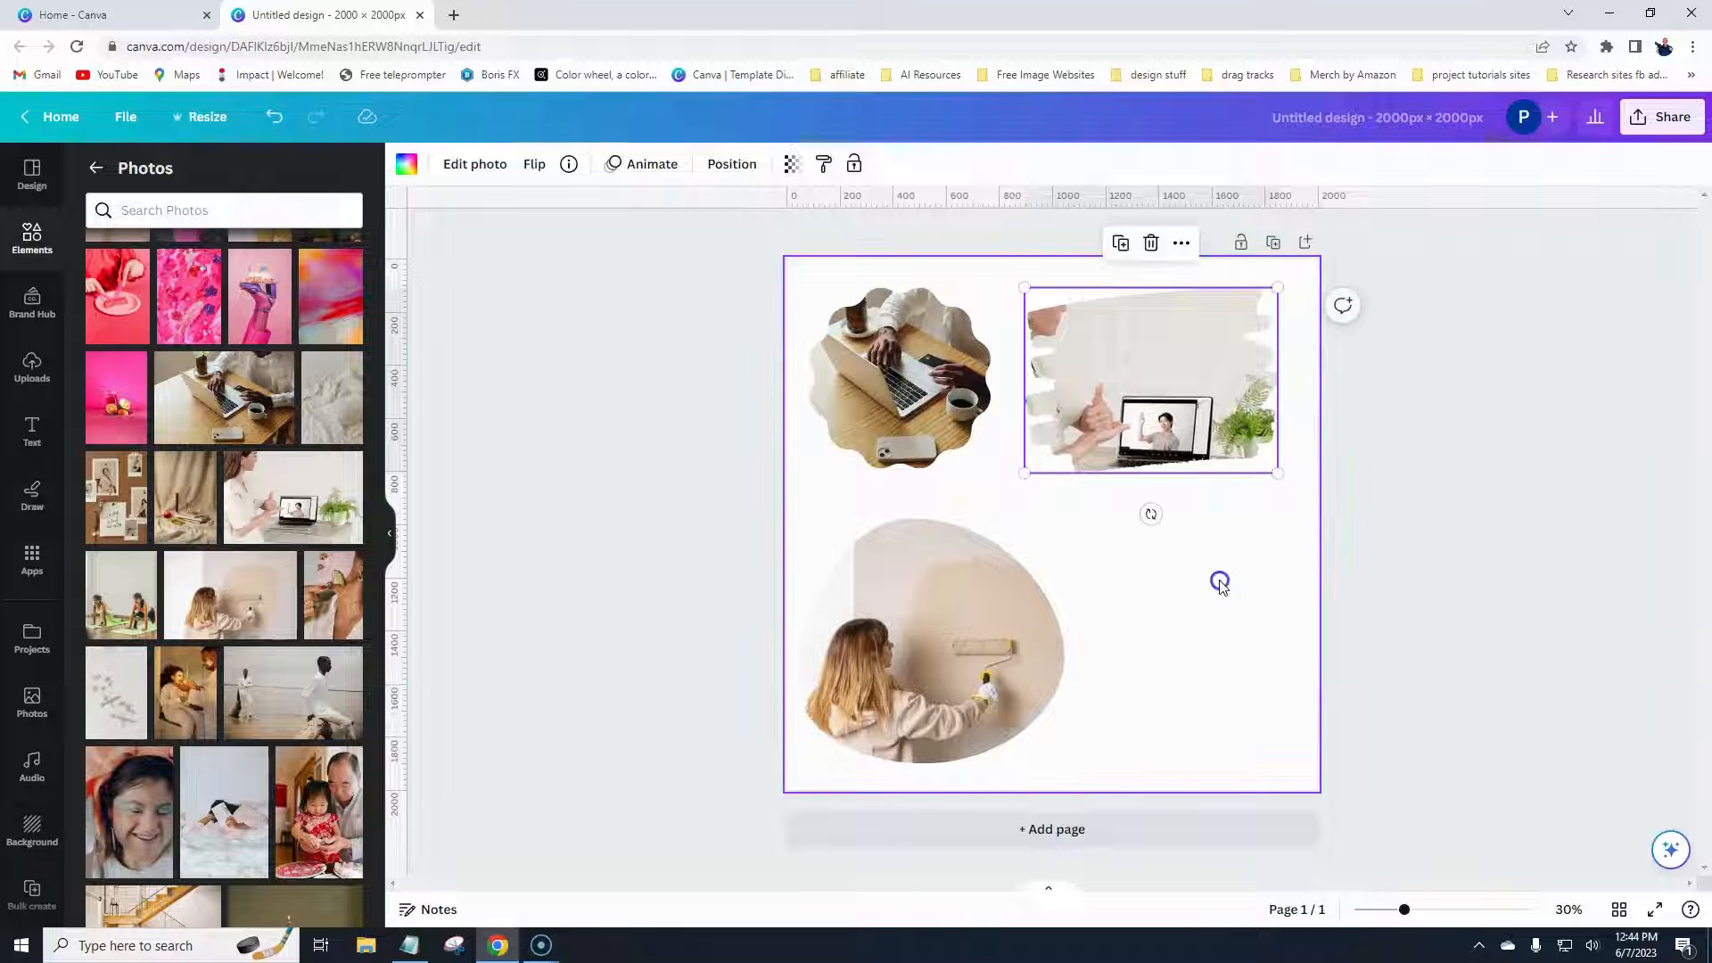
- Try deleting the brush-stroke frame together with its video-call photo, and undo that deletion
left_click(1115, 376)
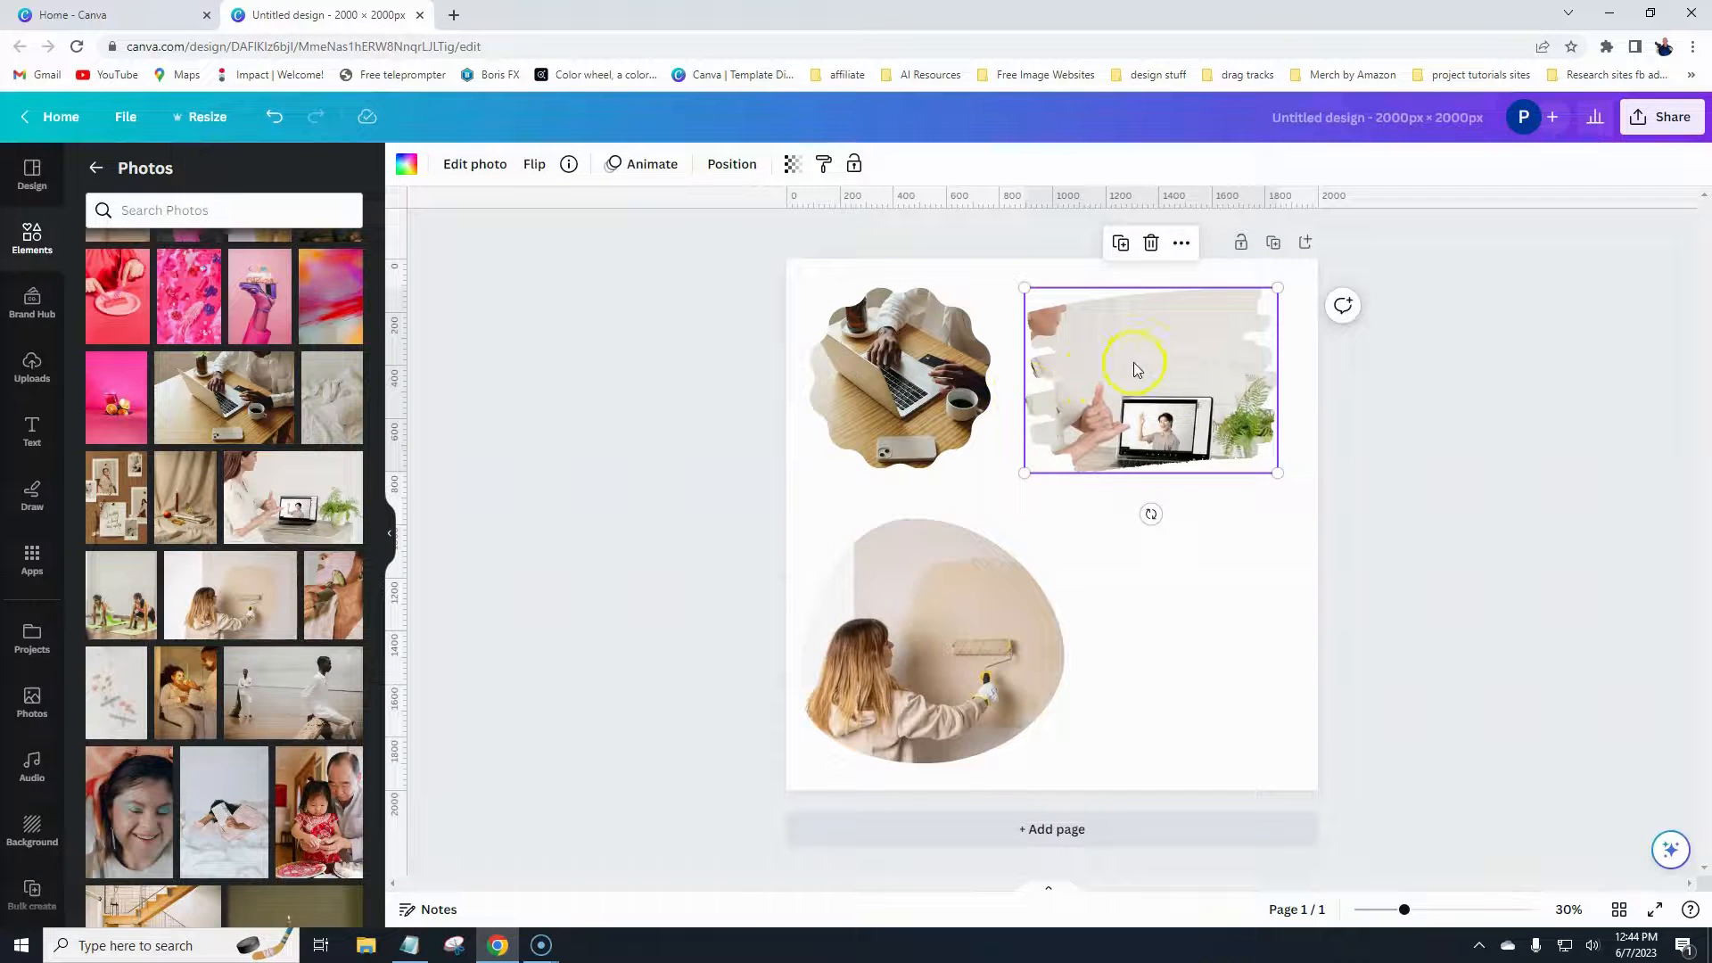
left_click(1153, 243)
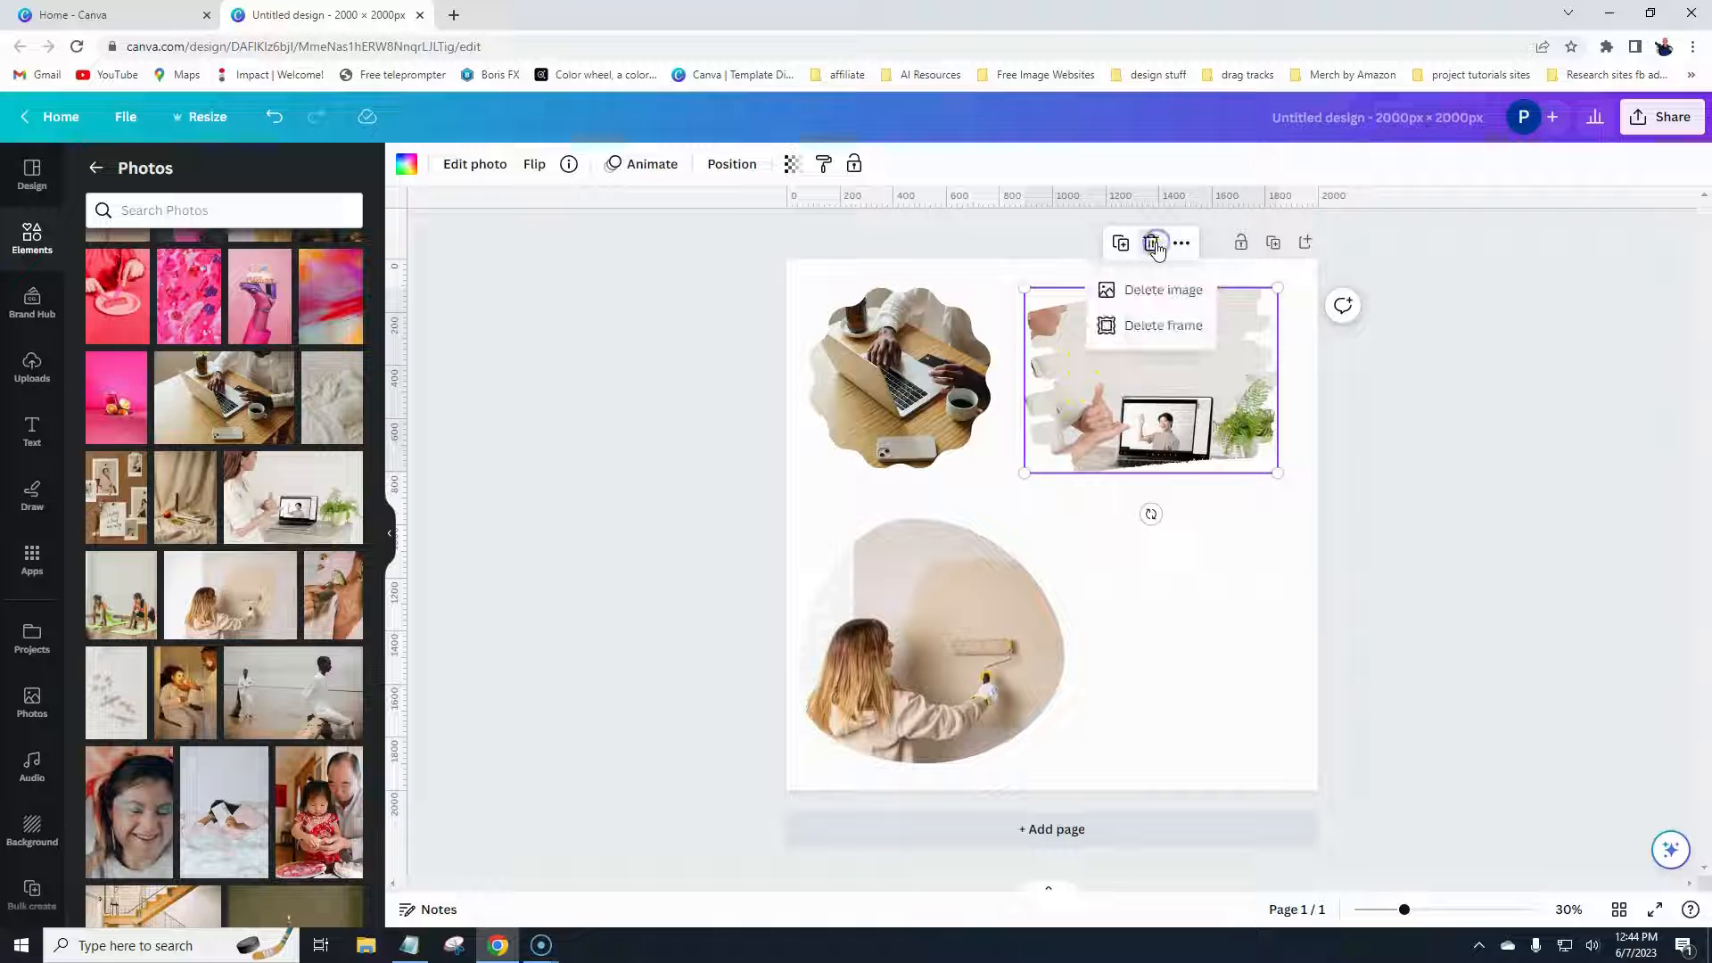
left_click(1145, 330)
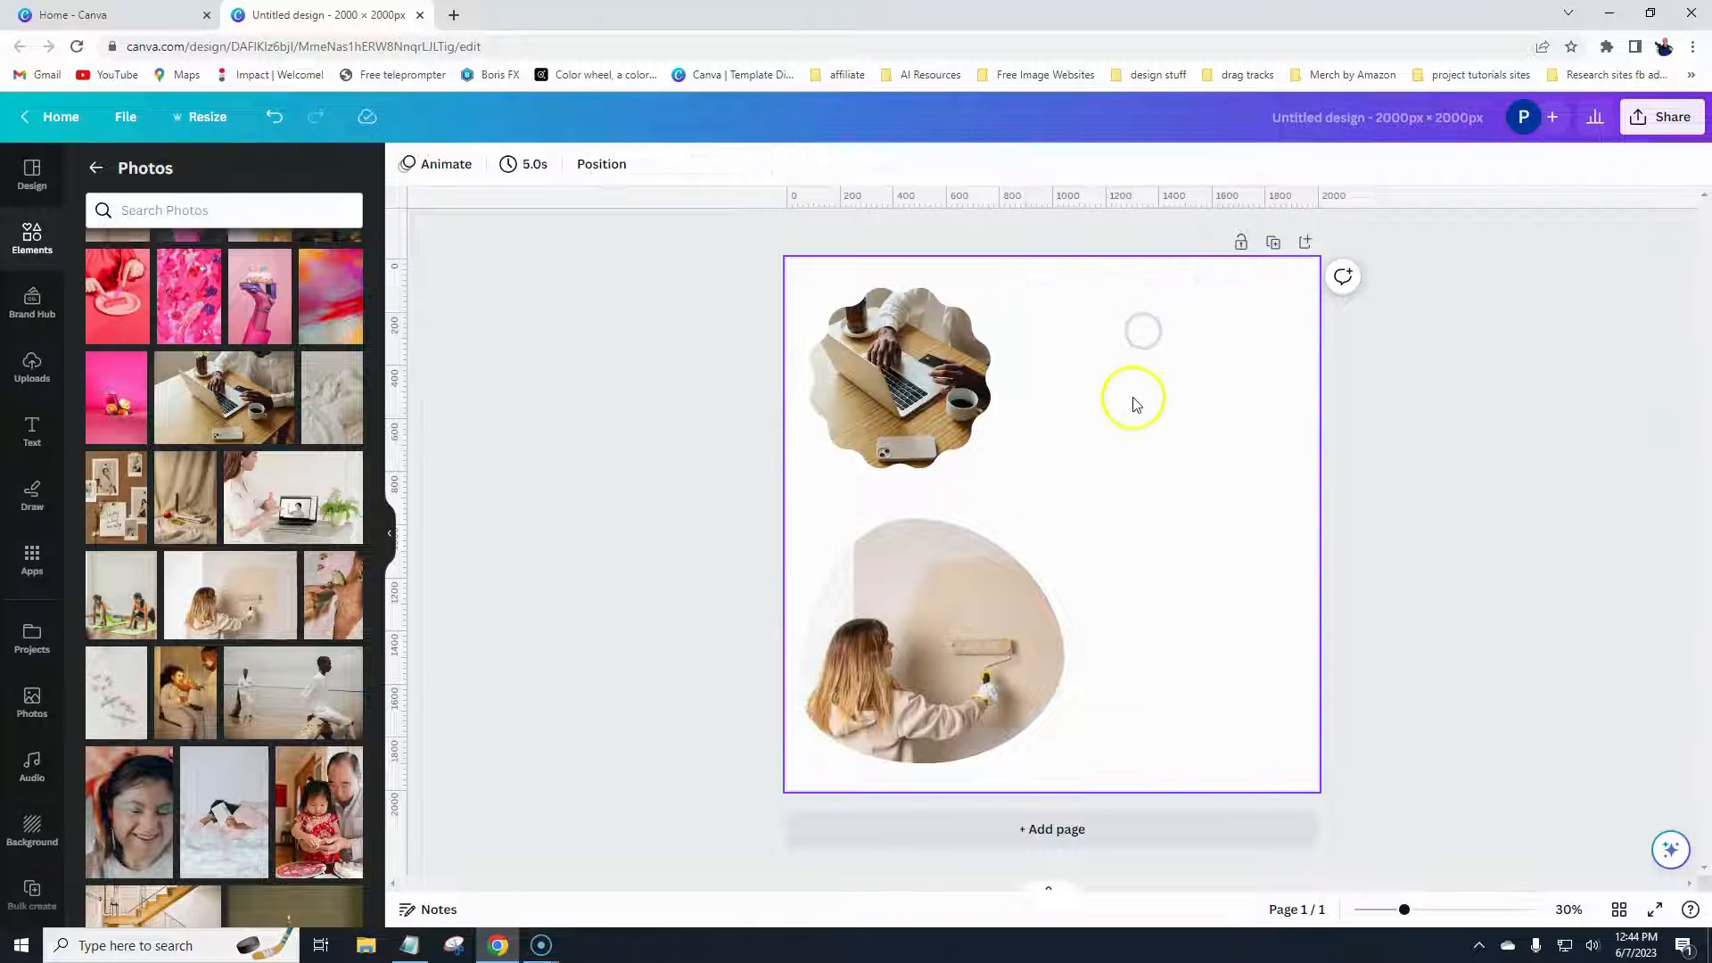
key("ctrl+z")
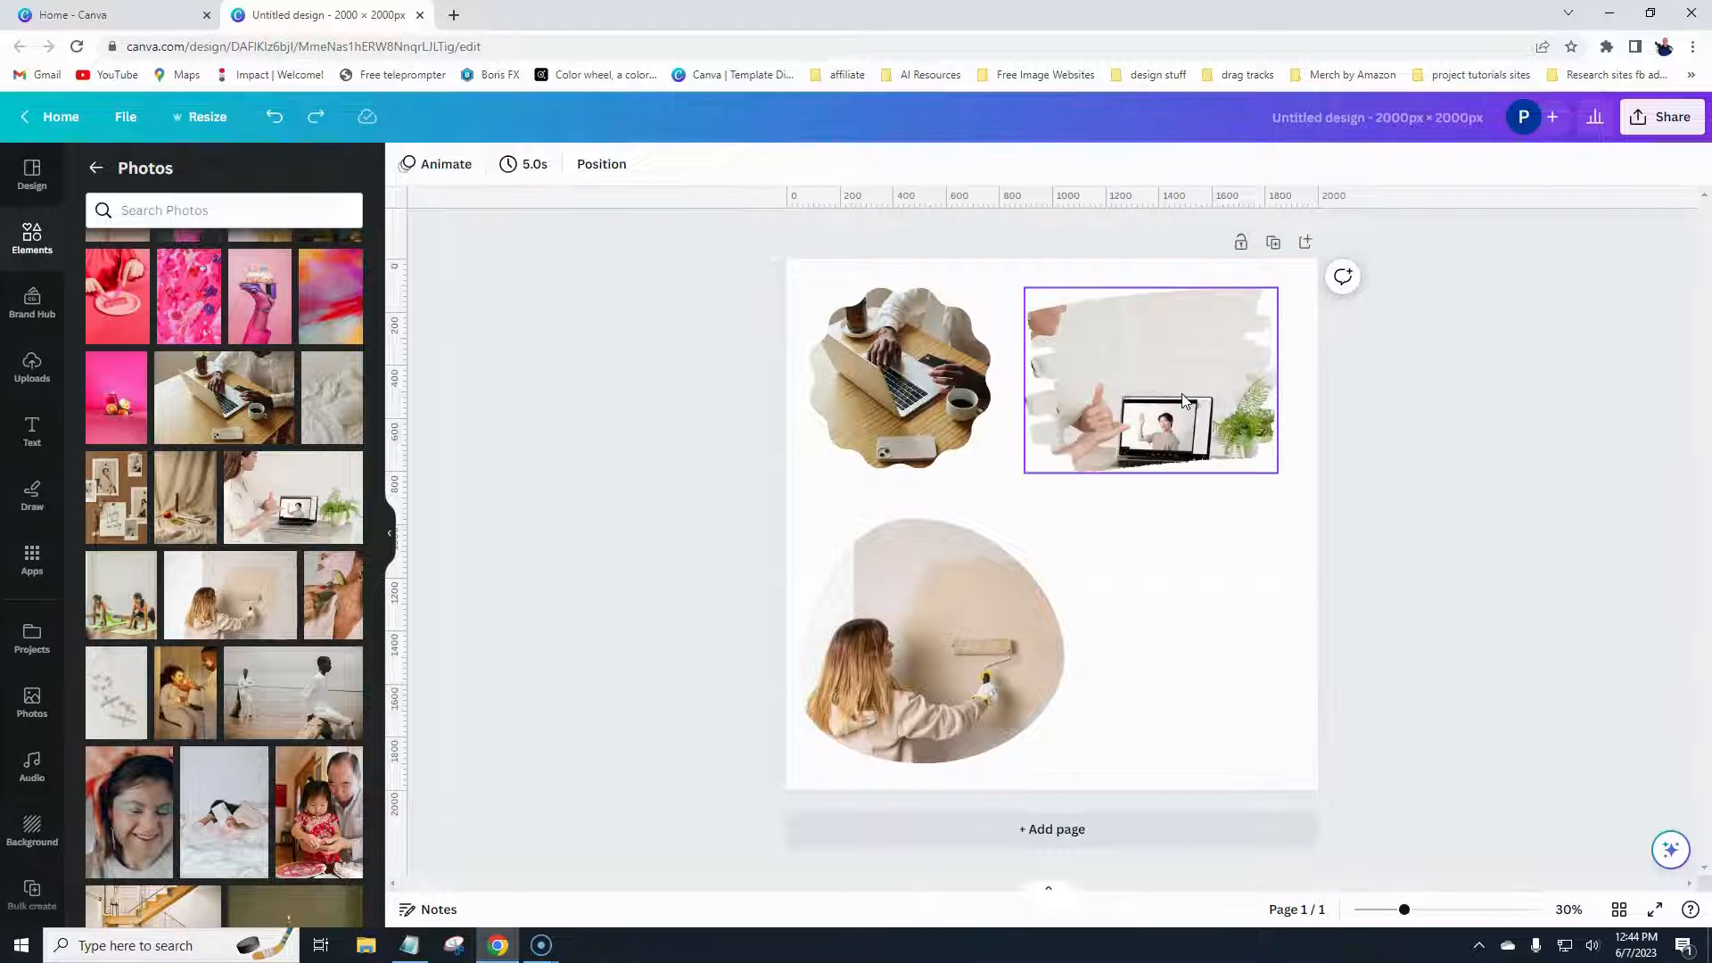
- Delete only the image from the brush-stroke frame and refill it with the stock photo of the man holding a child in red
left_click(1170, 372)
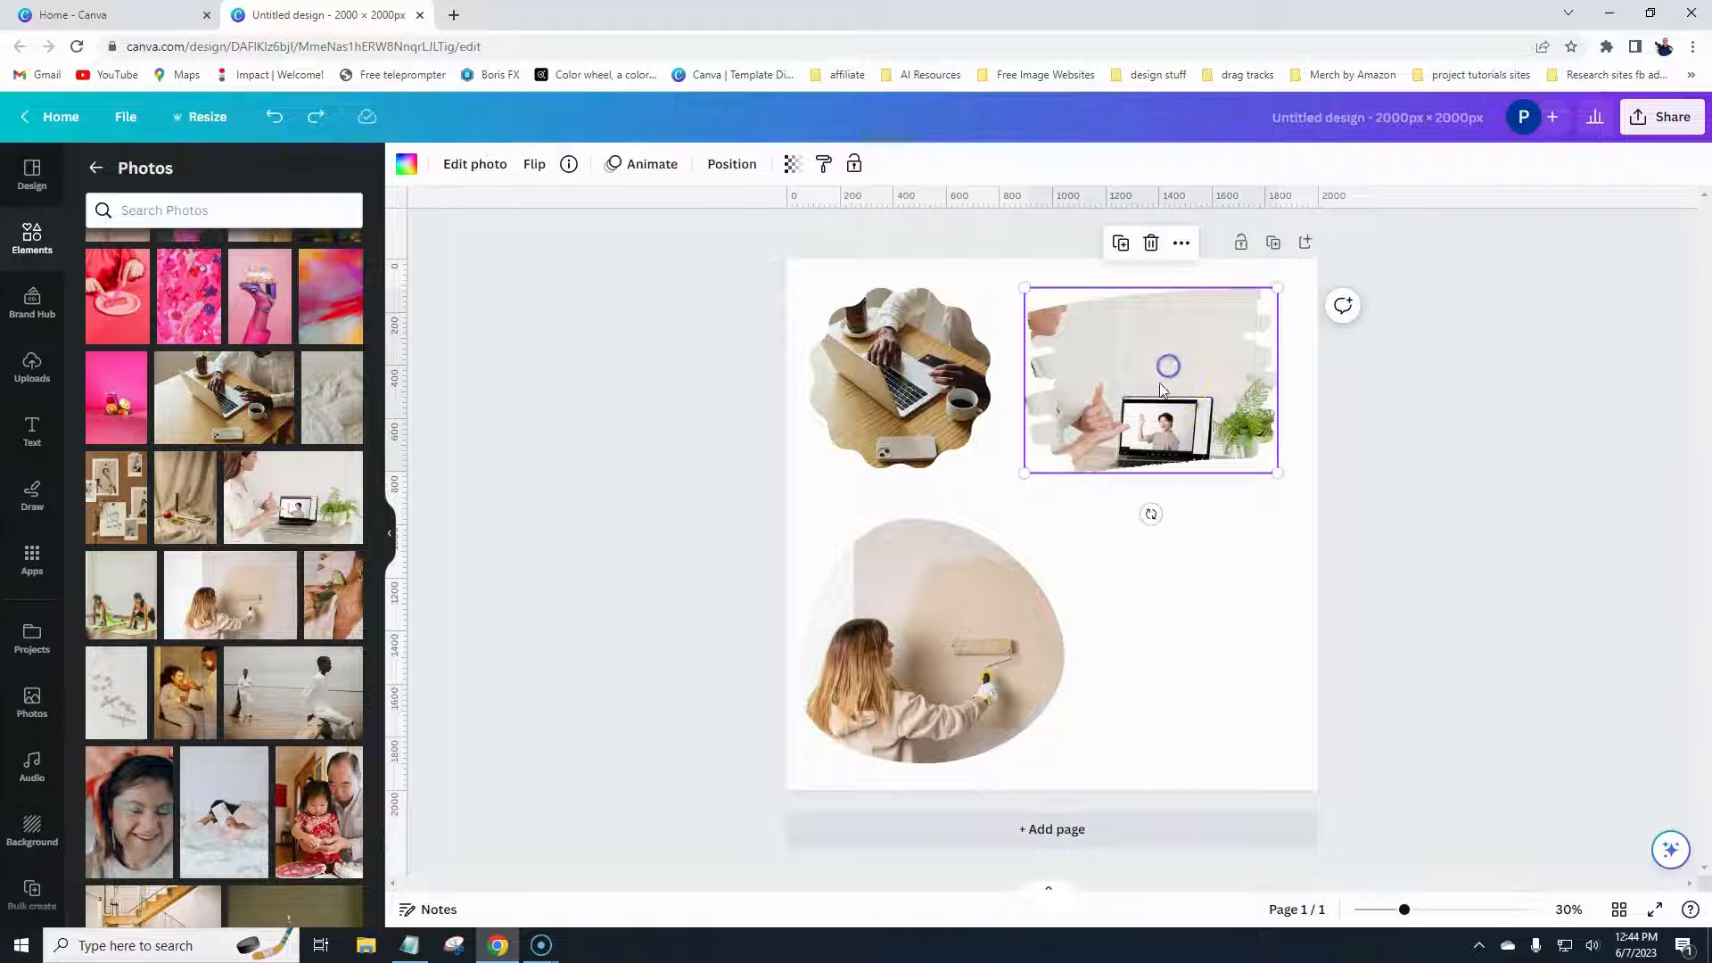
left_click(1150, 254)
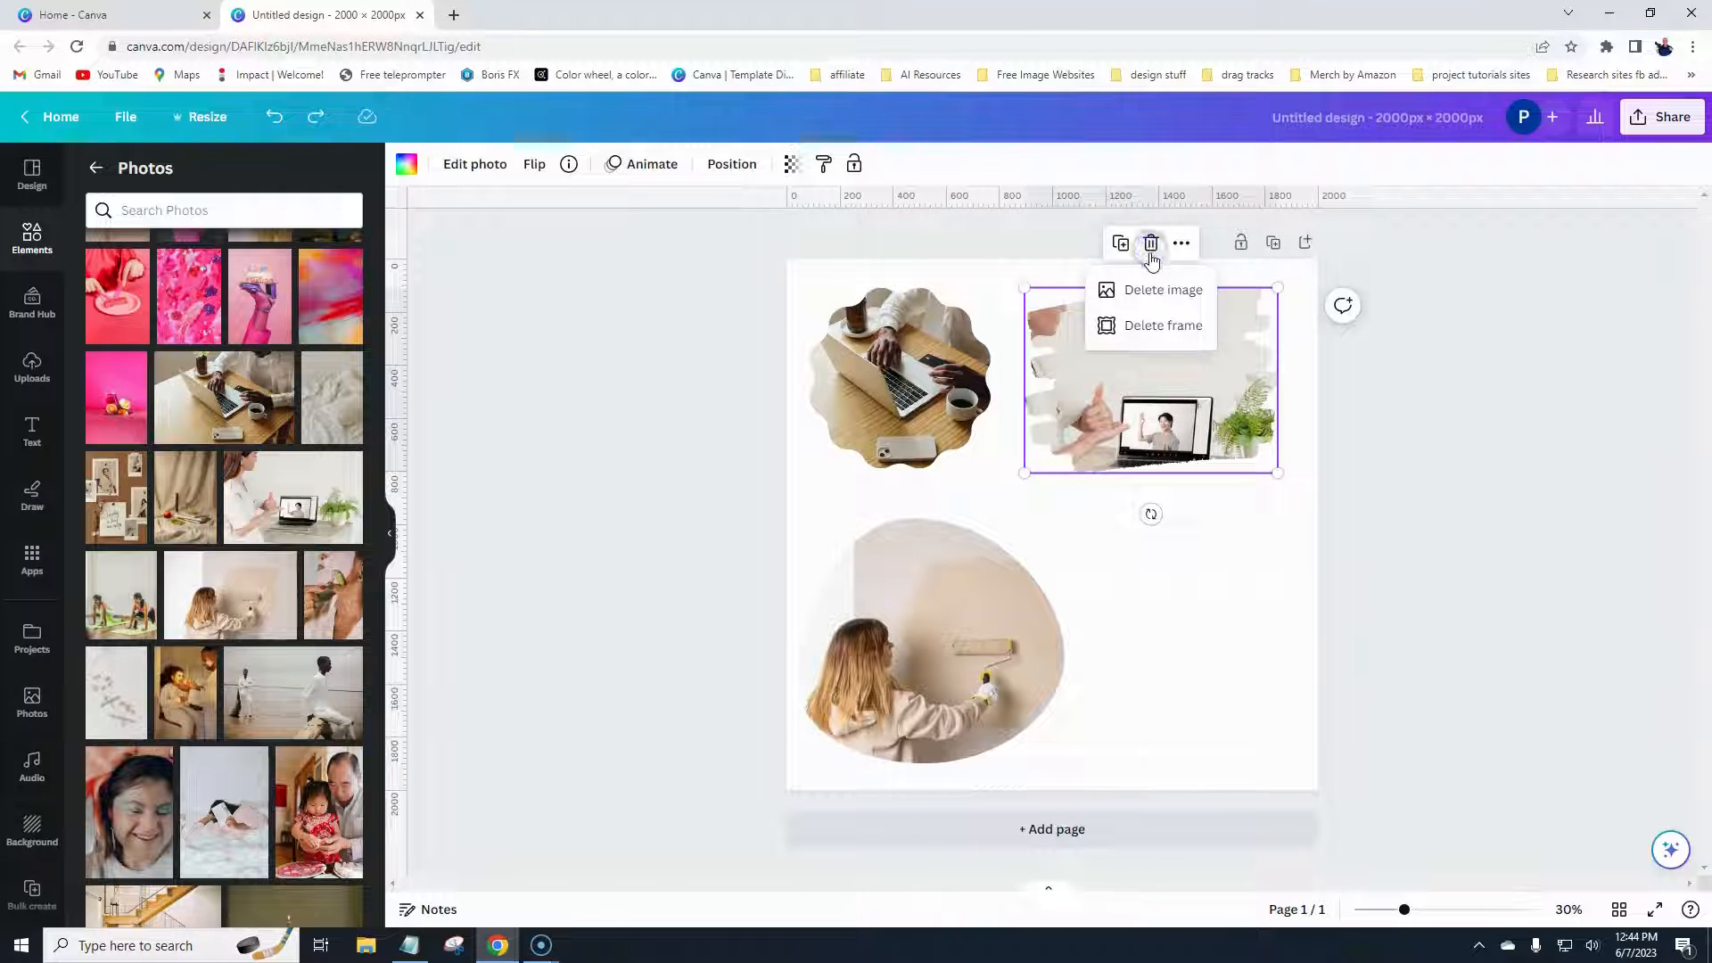
left_click(1152, 292)
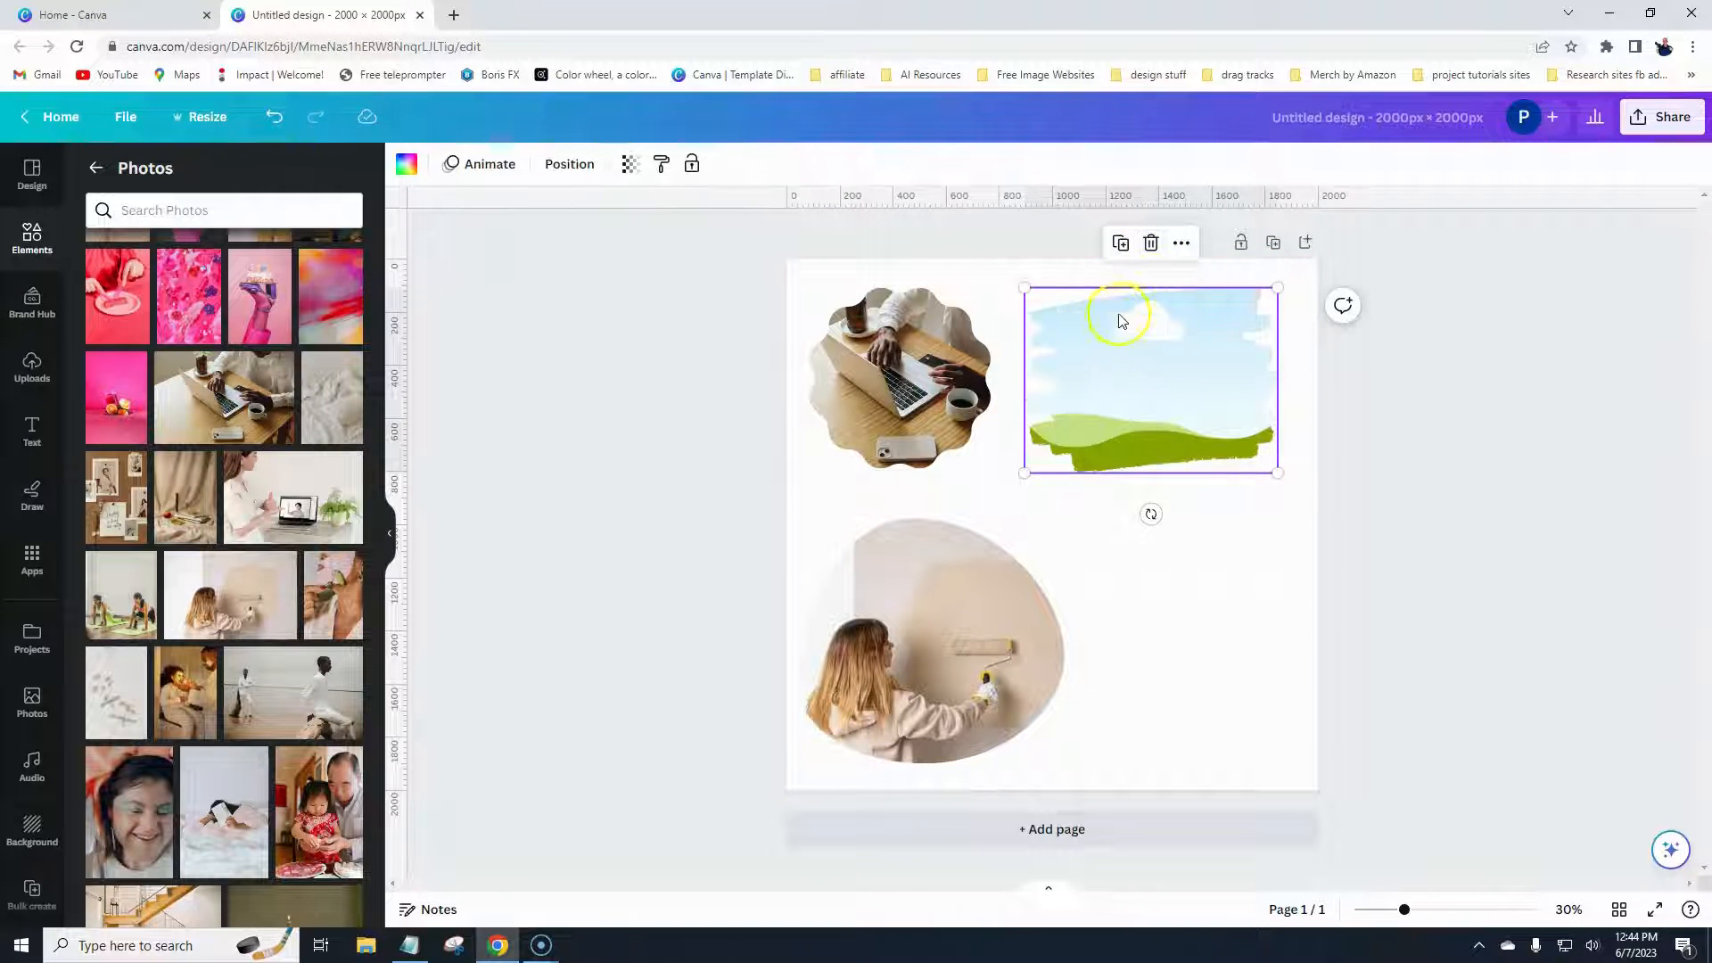
scroll(223, 535, "down", 3)
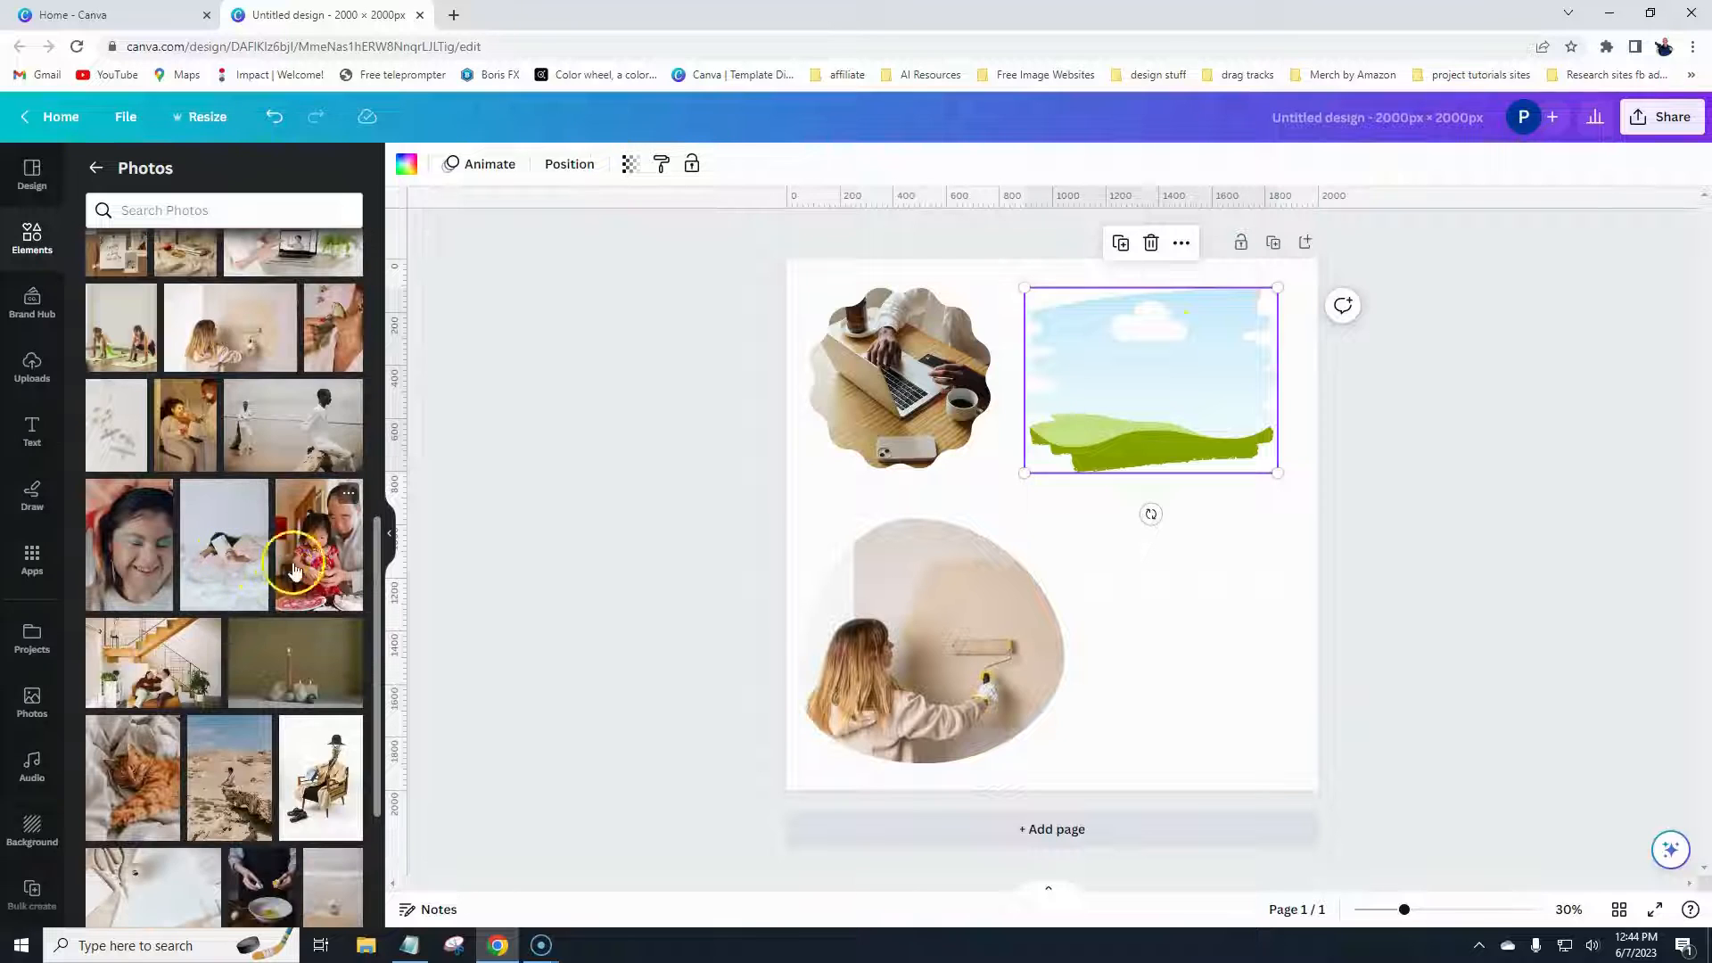
mouse_move(318, 545)
left_mouse_down()
mouse_move(1017, 359)
mouse_move(1146, 553)
mouse_move(1162, 613)
mouse_move(838, 641)
mouse_move(1012, 588)
mouse_move(1110, 515)
mouse_move(1116, 531)
mouse_move(1117, 447)
left_mouse_up()
left_click(1119, 496)
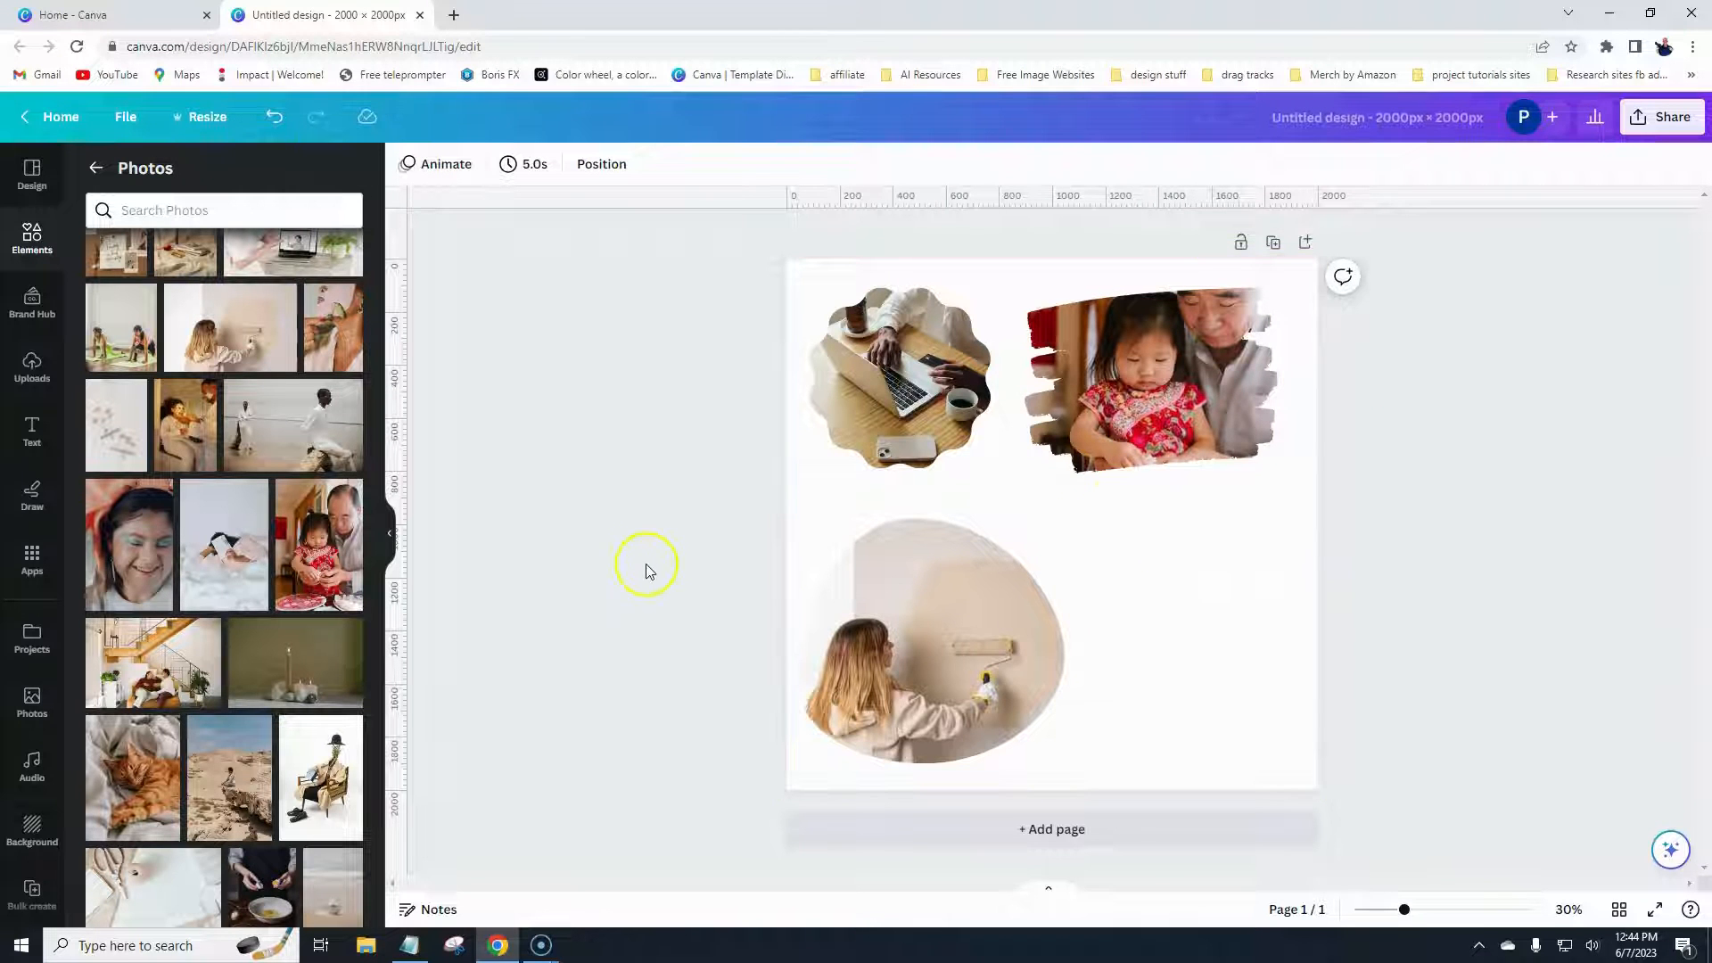
- Review the file types available for downloading the design, and leave the download options without exporting
left_click(1661, 116)
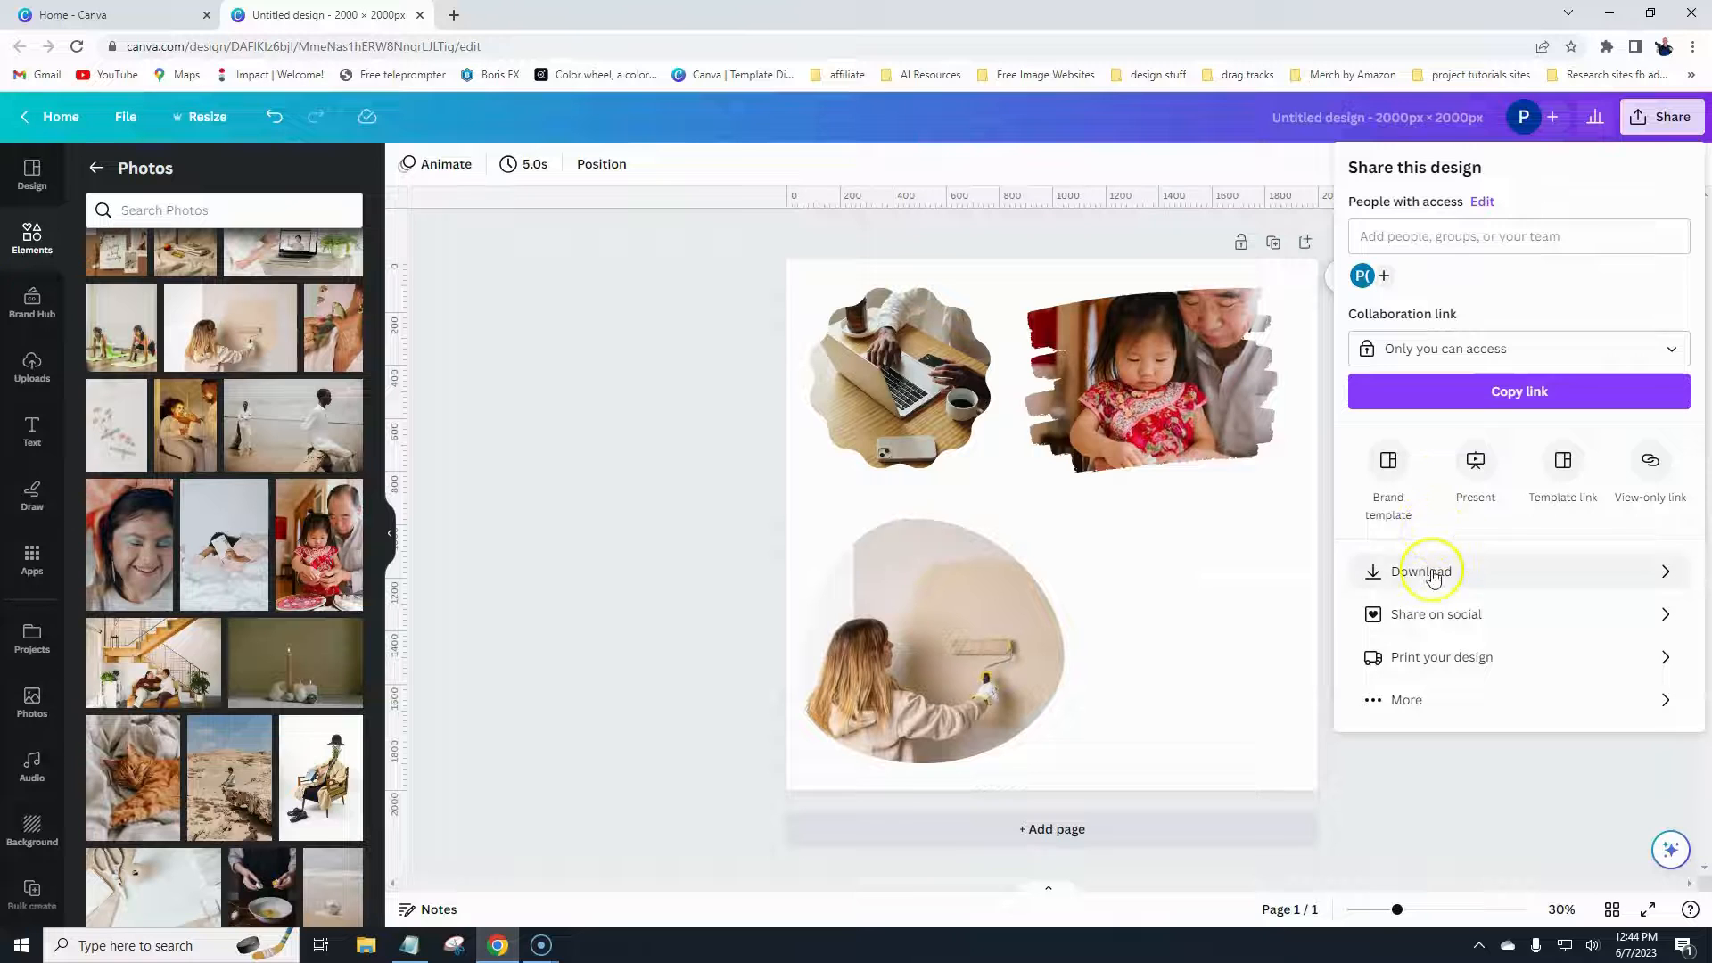
left_click(1431, 572)
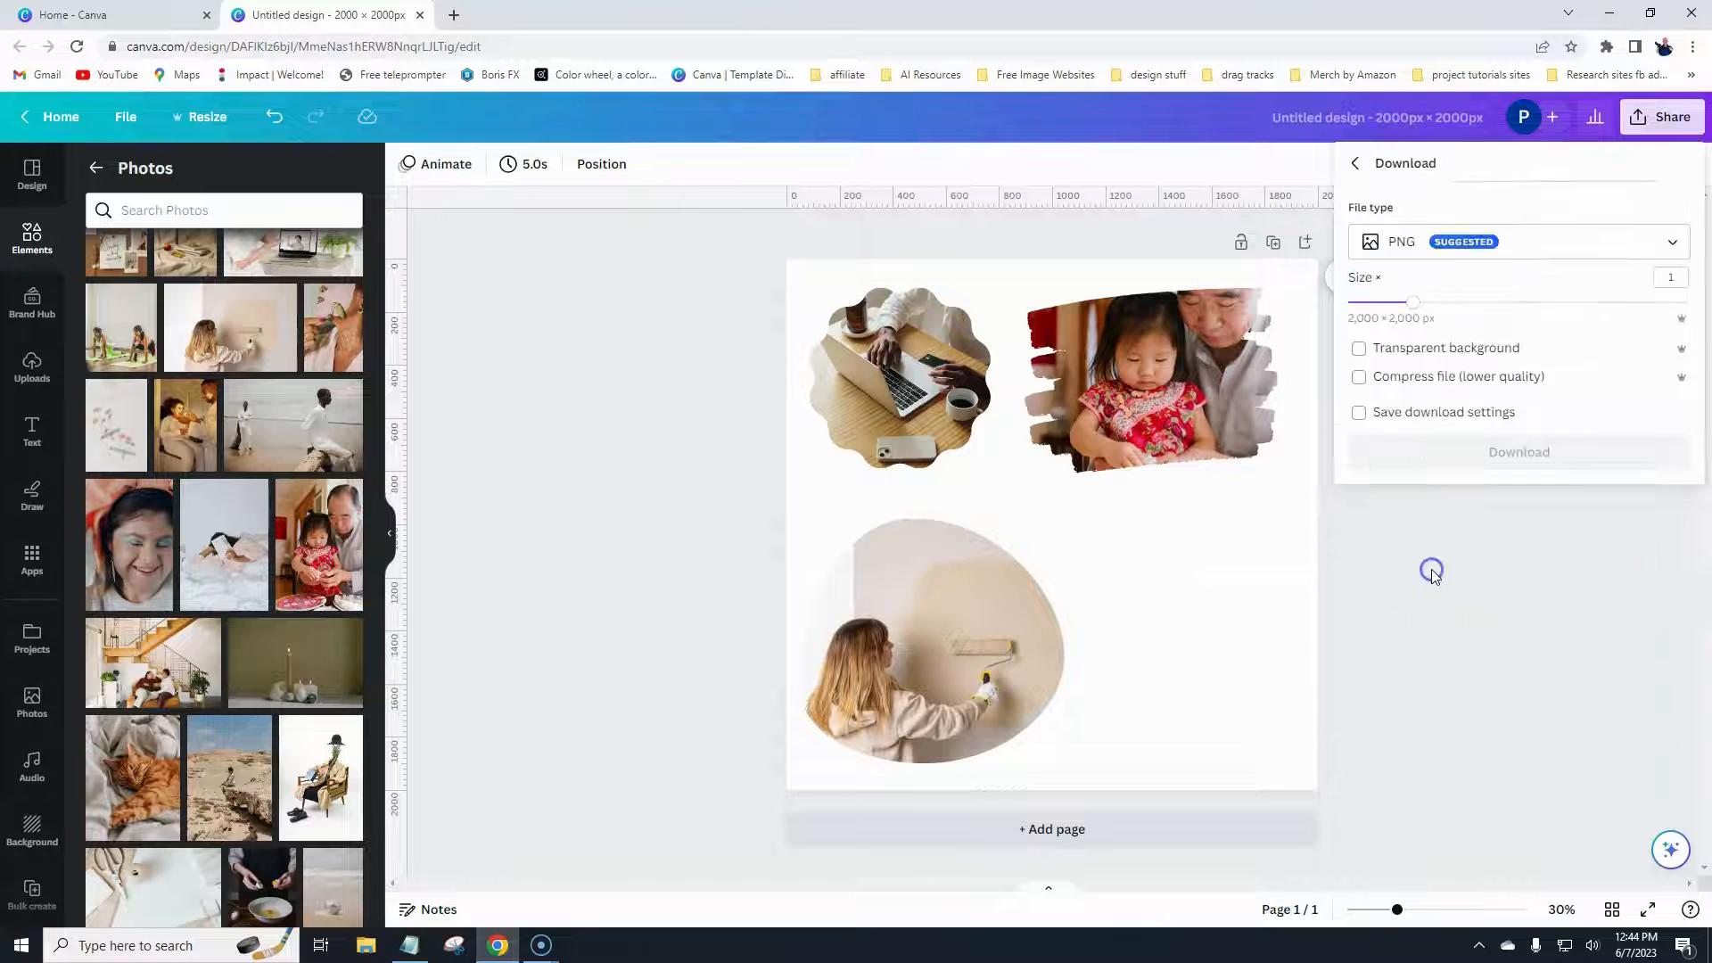
left_click(1464, 246)
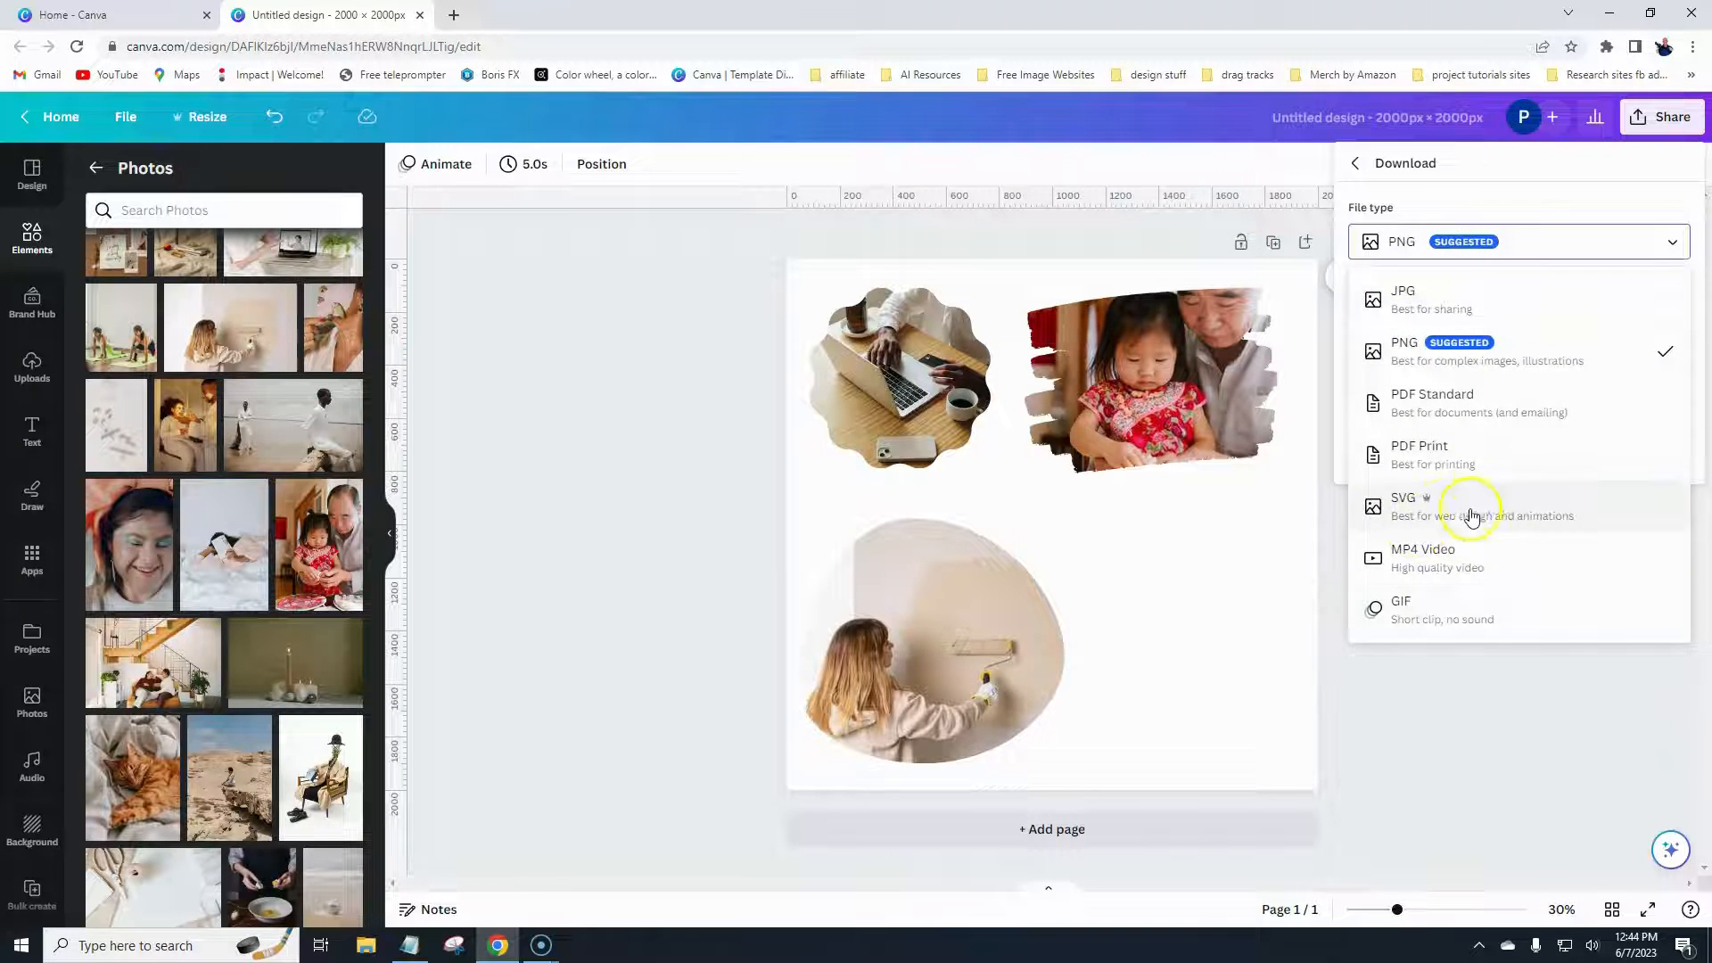
left_click(1440, 687)
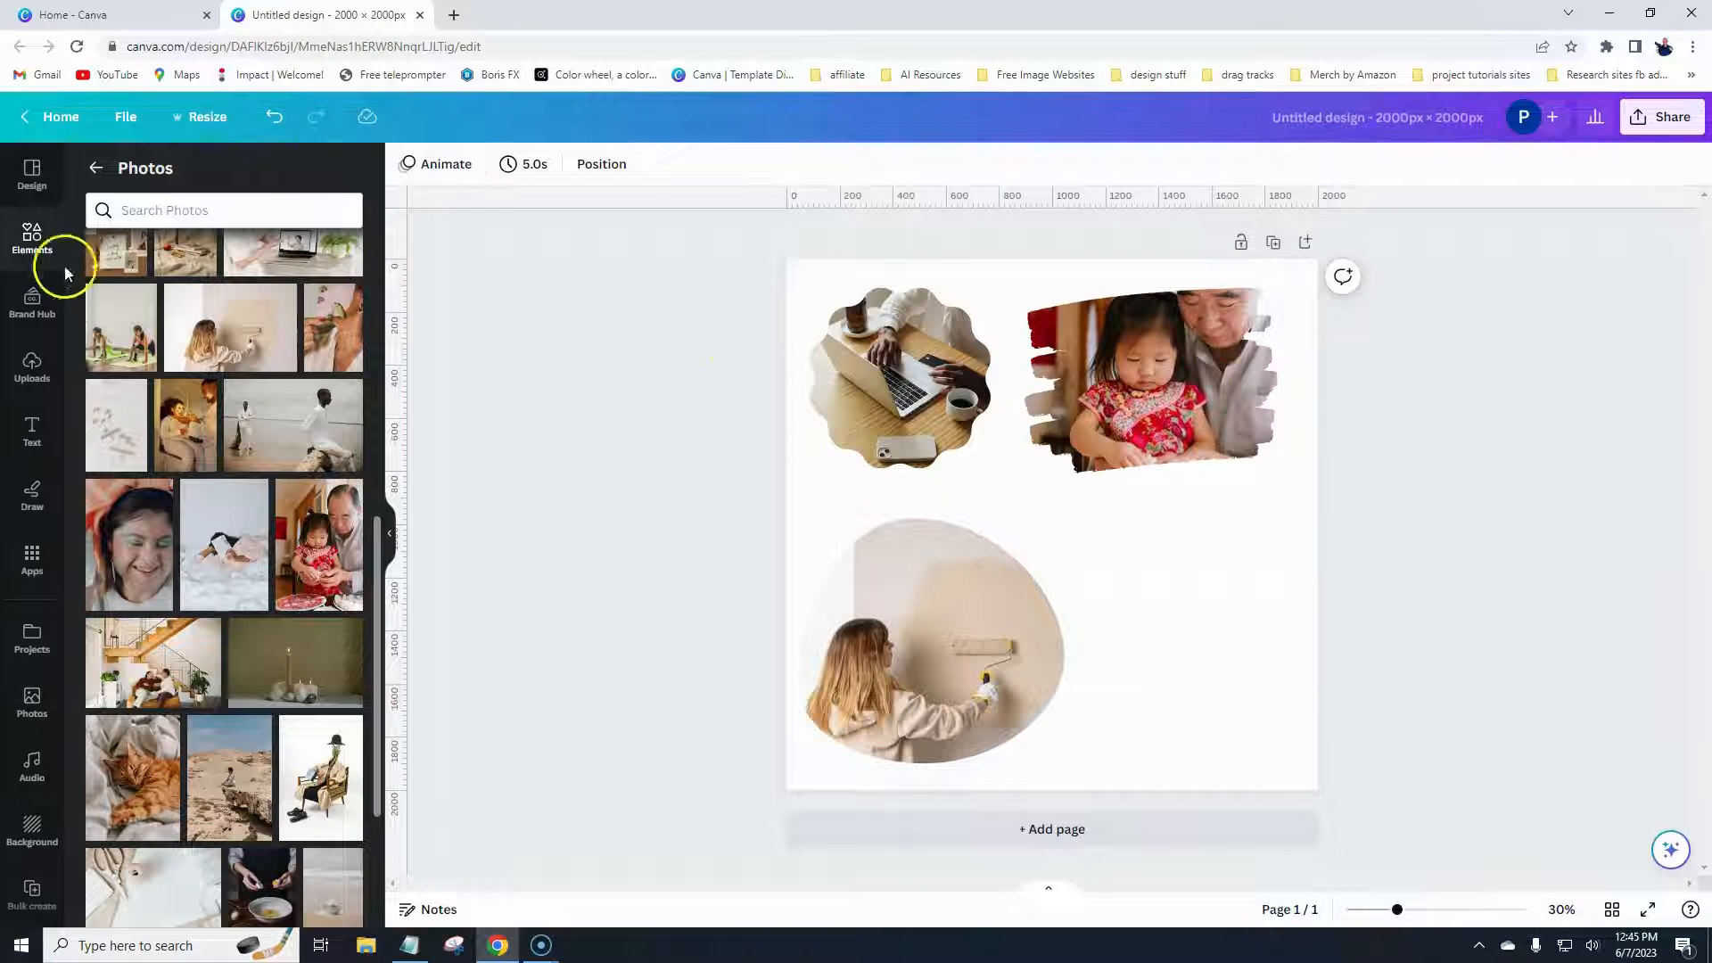
- Clear the page by deleting the scalloped, brush-stroke and blob frames together with their photos
left_click(877, 368)
left_click(899, 243)
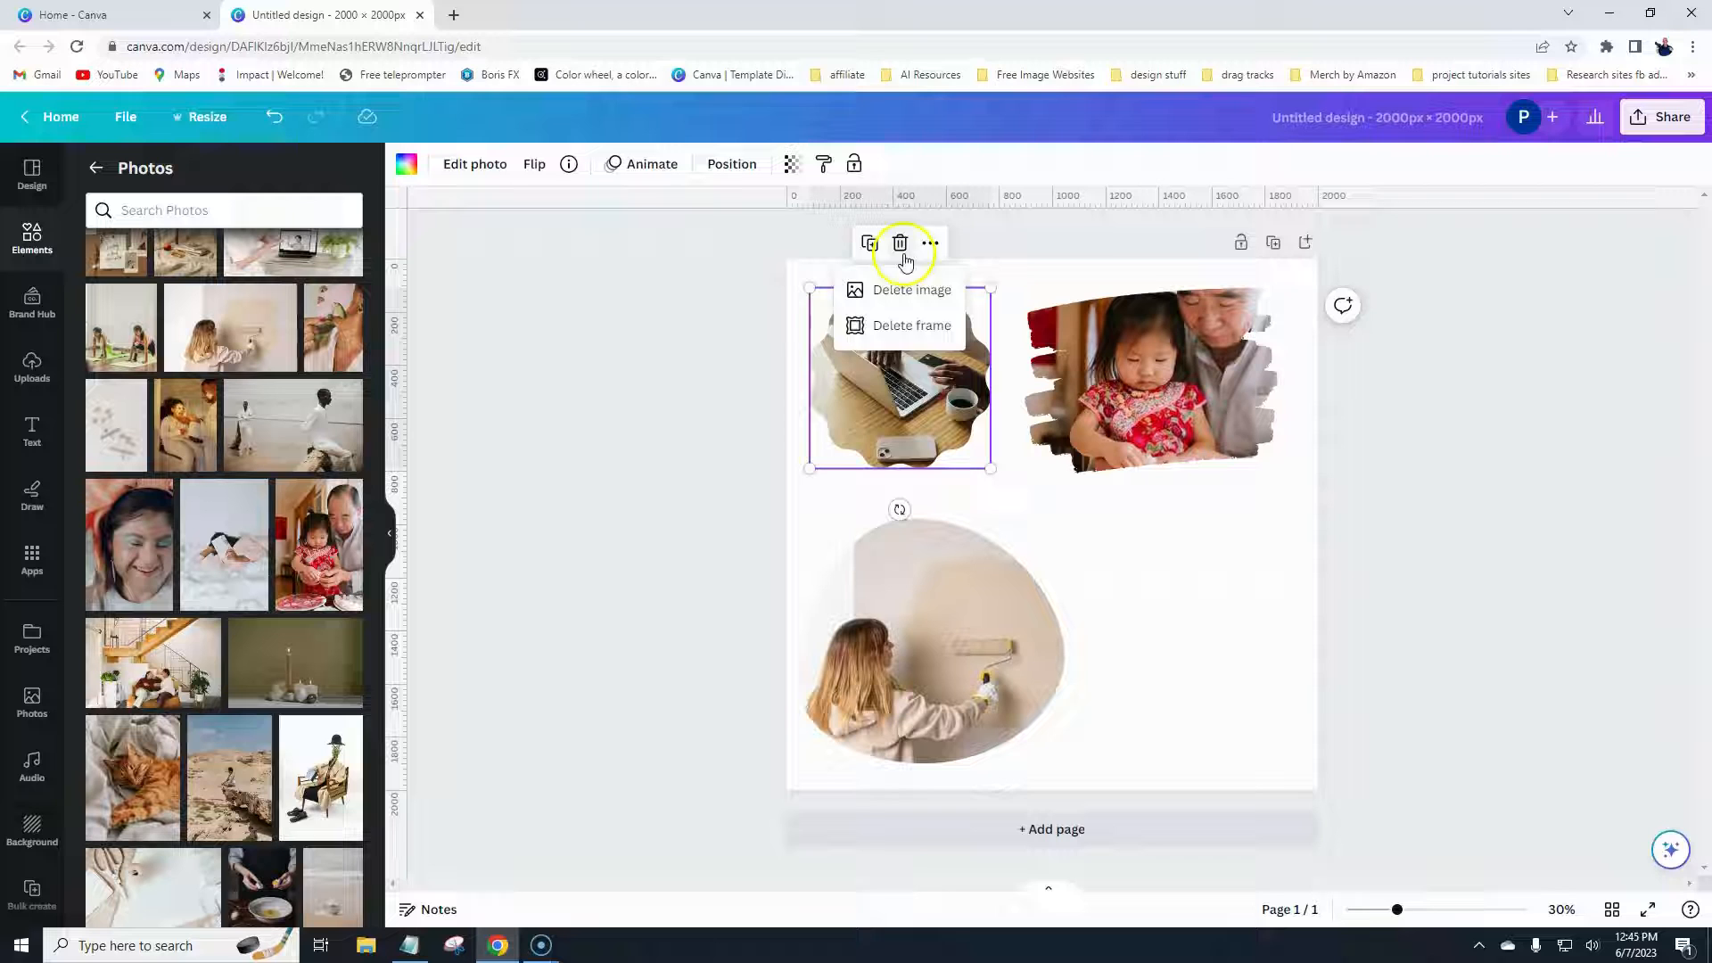
left_click(903, 323)
left_click_drag(711, 329, 1376, 726)
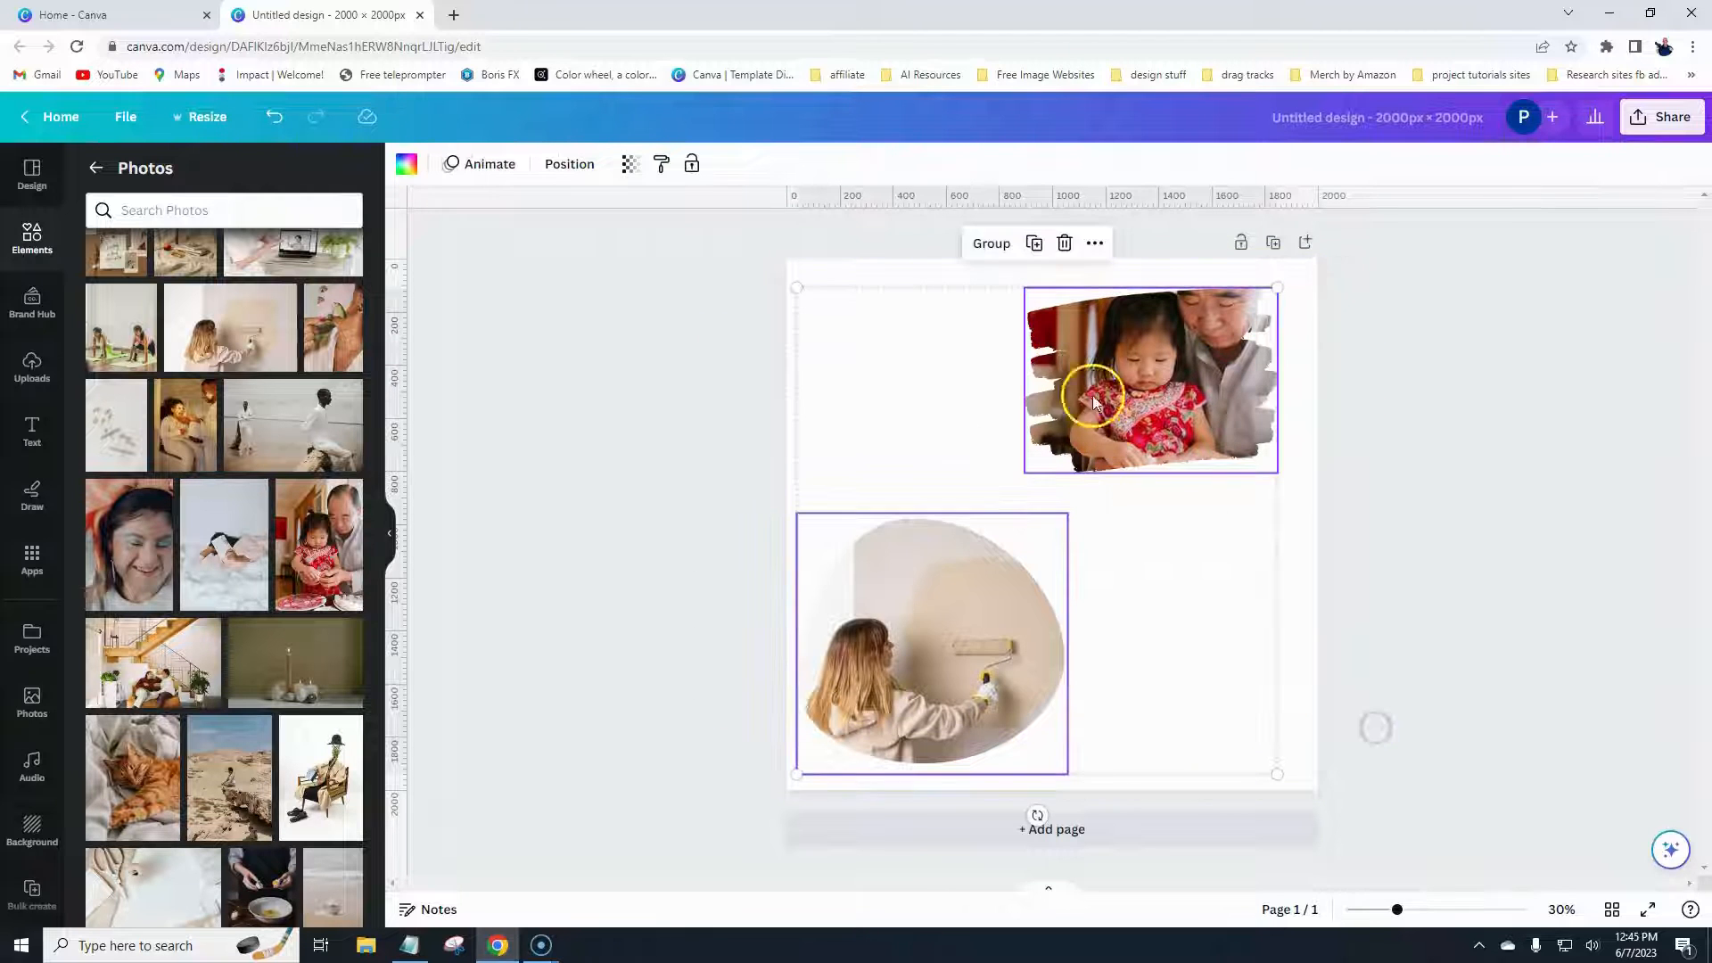
left_click(1062, 252)
left_click_drag(758, 290, 1364, 725)
left_click(1062, 245)
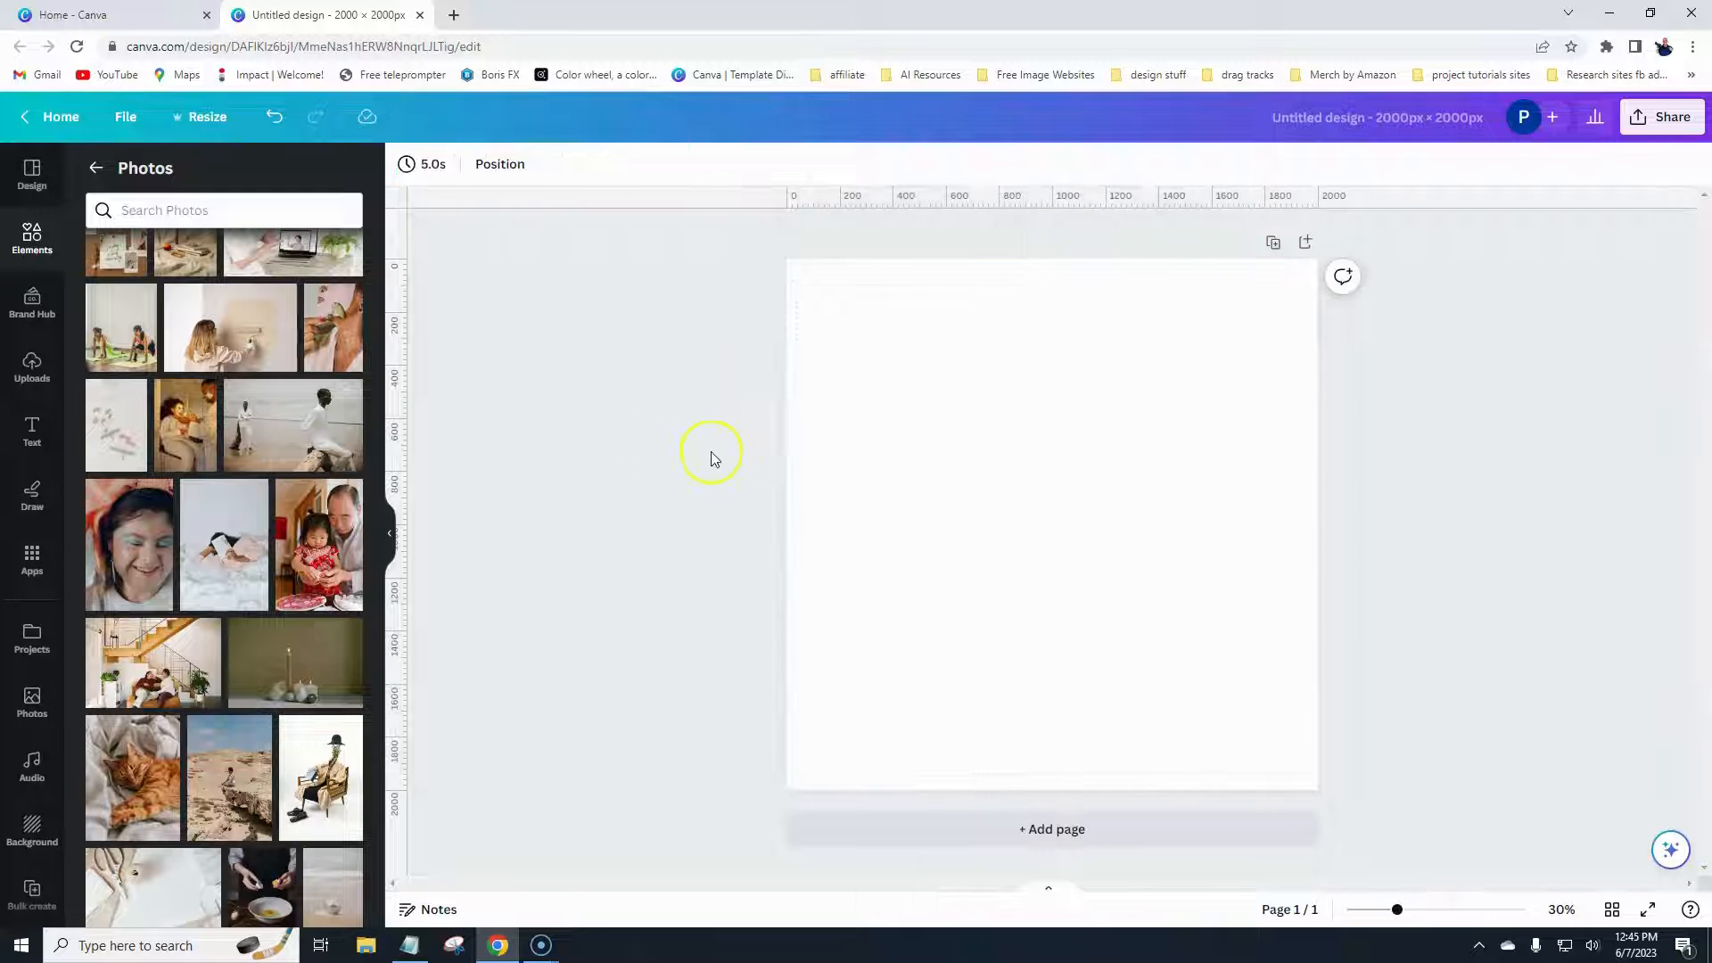
- Show all frames in the elements library and search them for "letters"
left_click(96, 168)
scroll(104, 430, "down", 5)
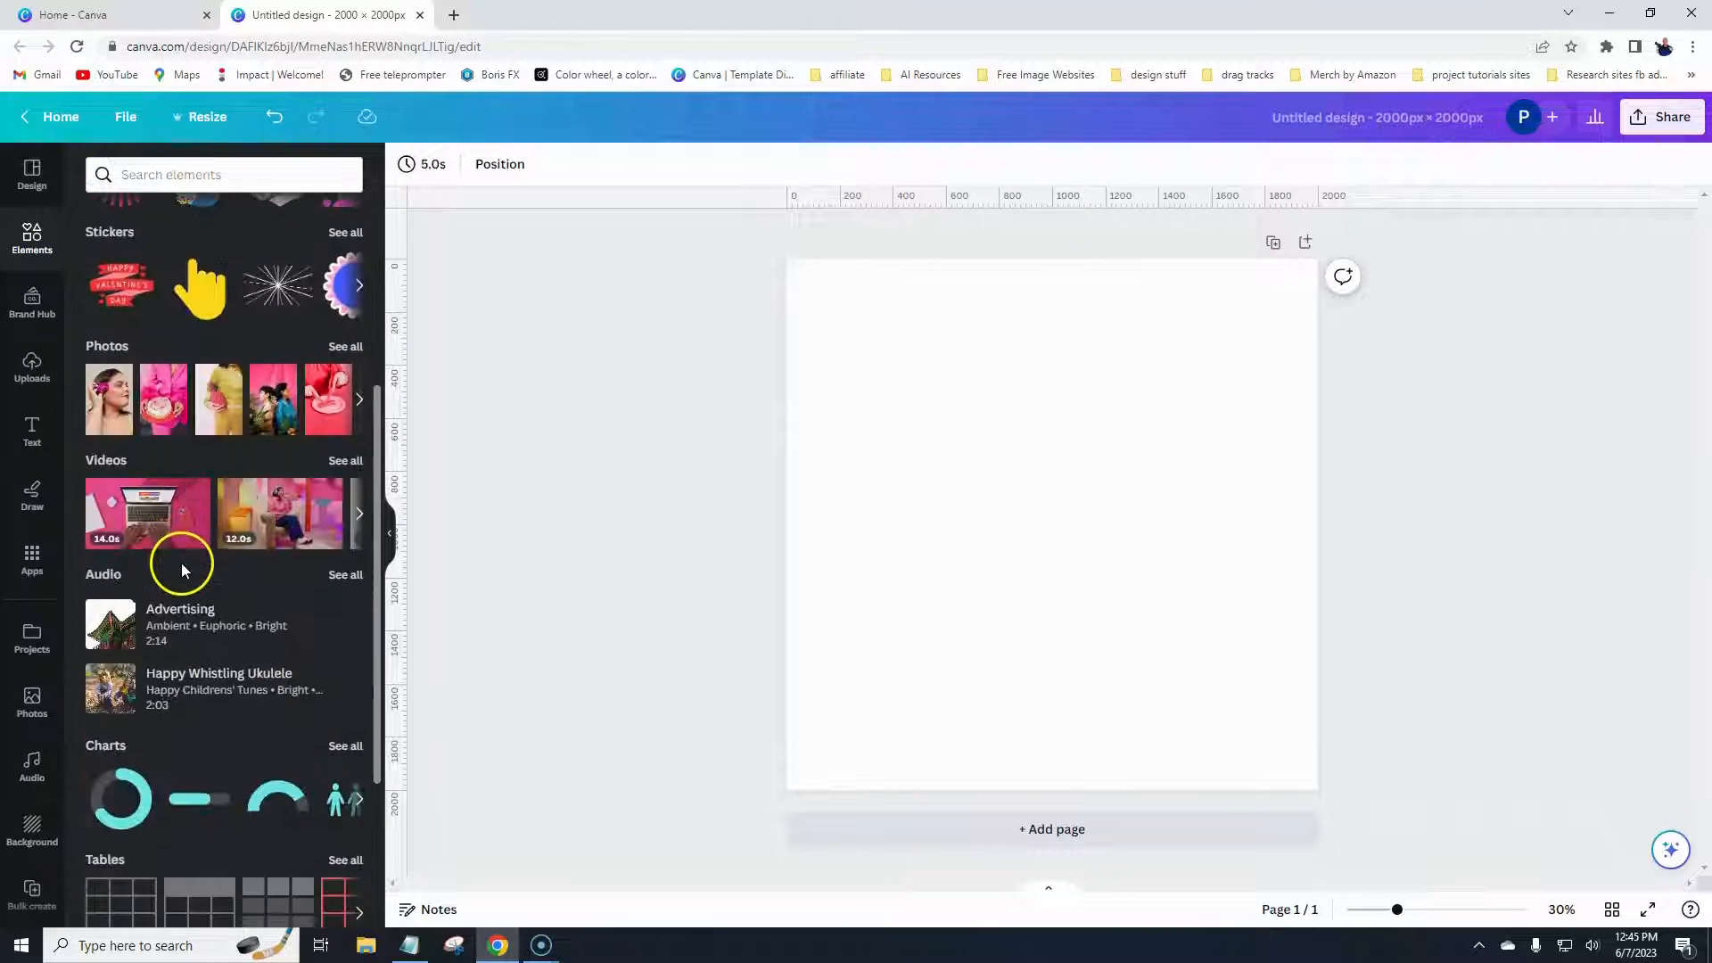
scroll(121, 638, "down", 4)
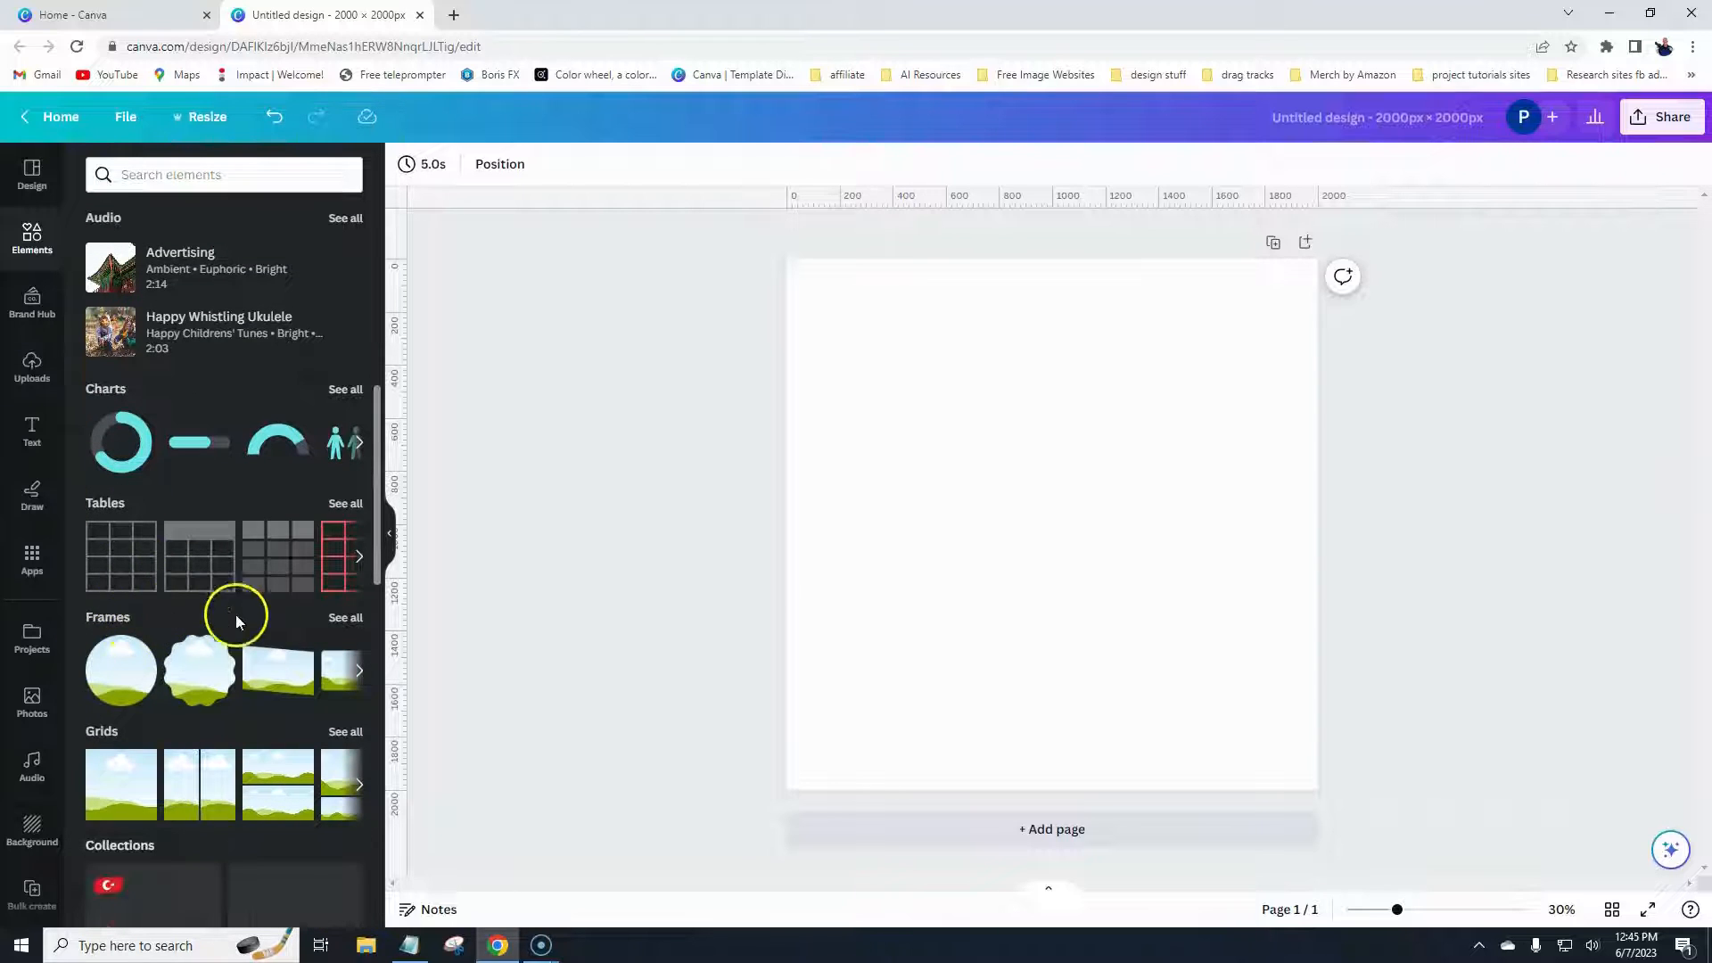
left_click(338, 619)
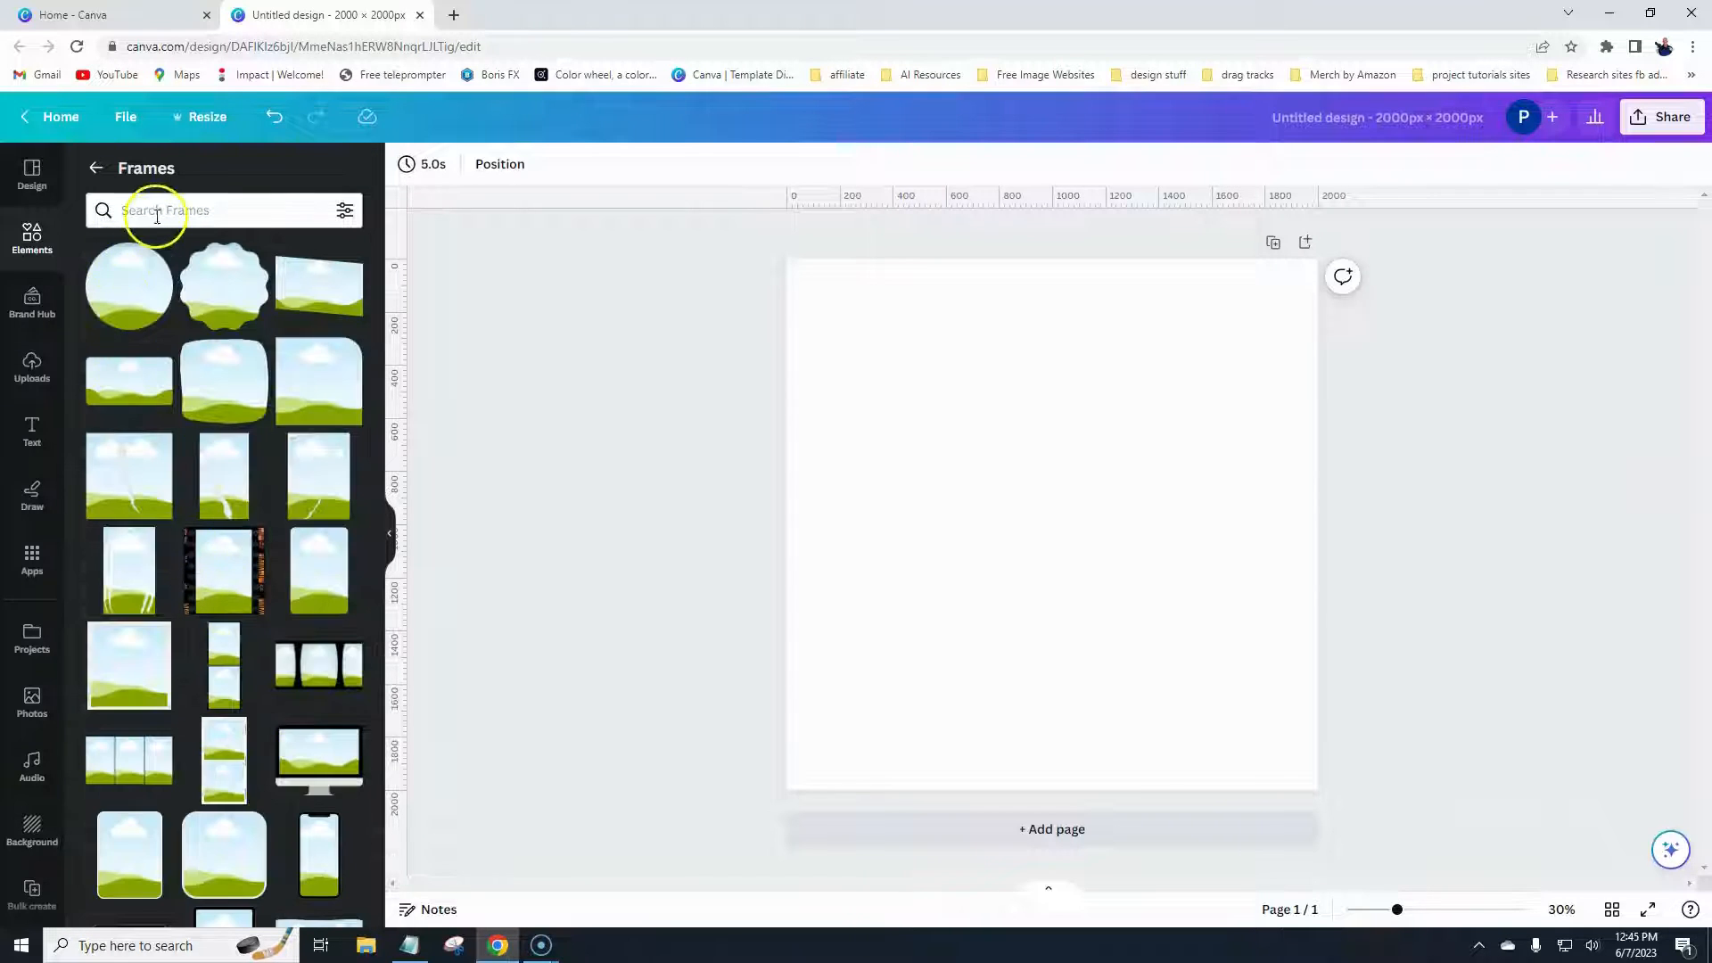
left_click(156, 212)
type("letters")
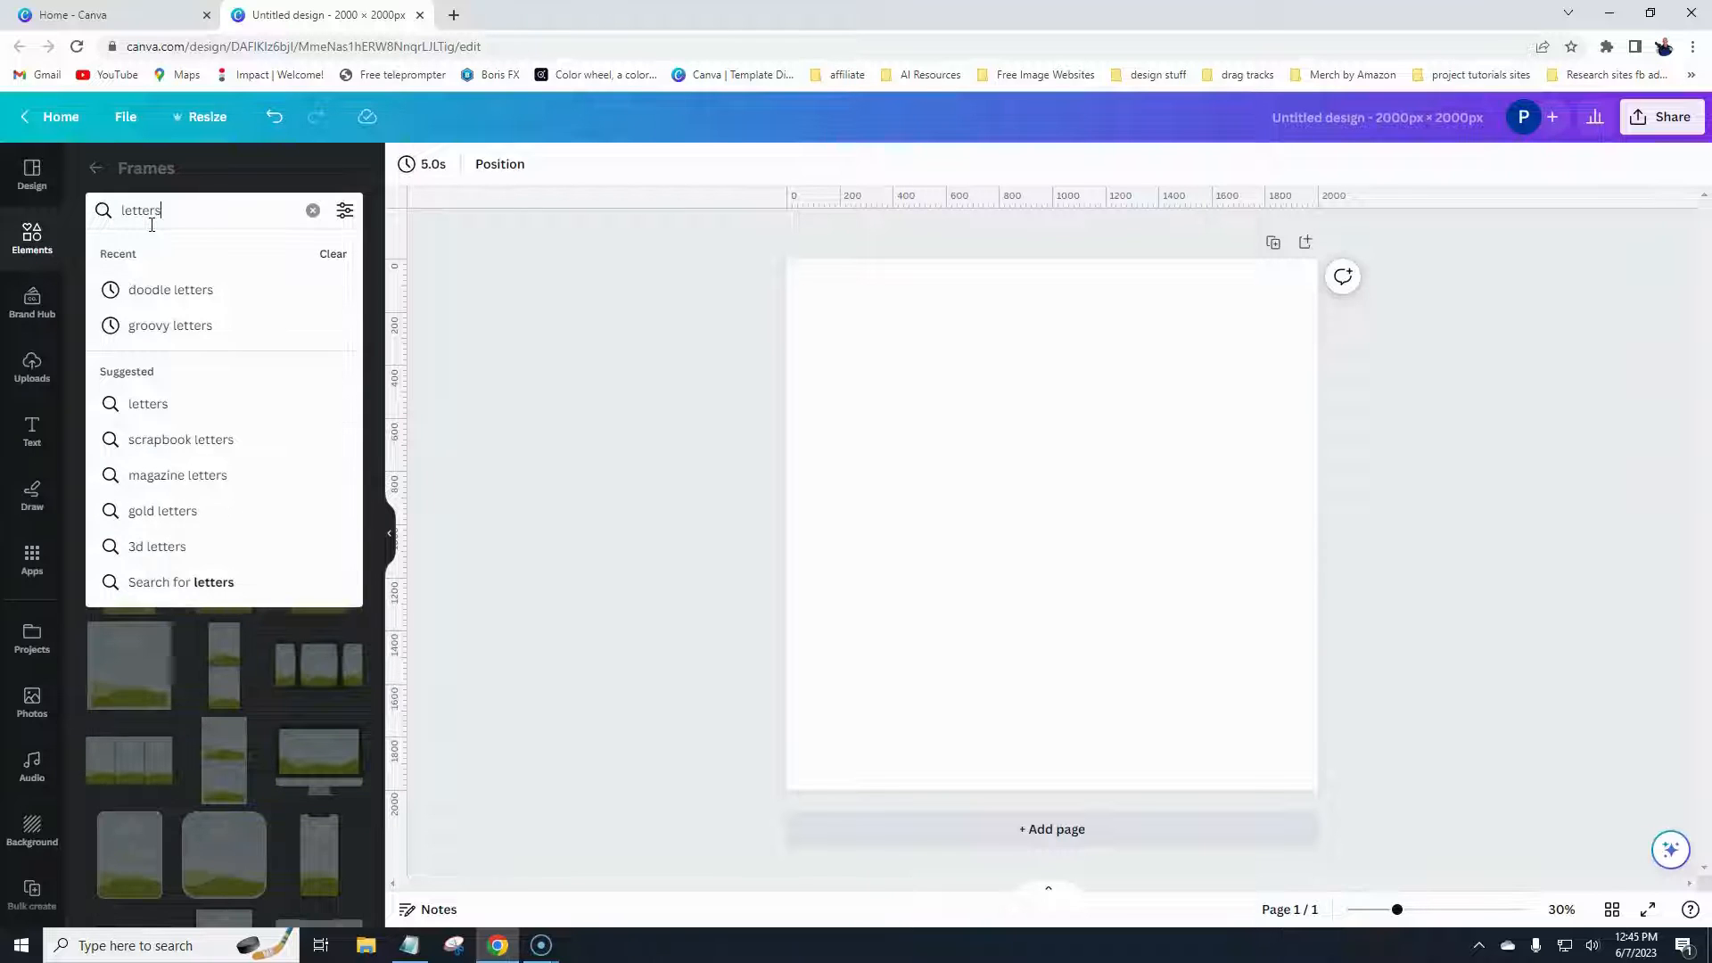
key("Return")
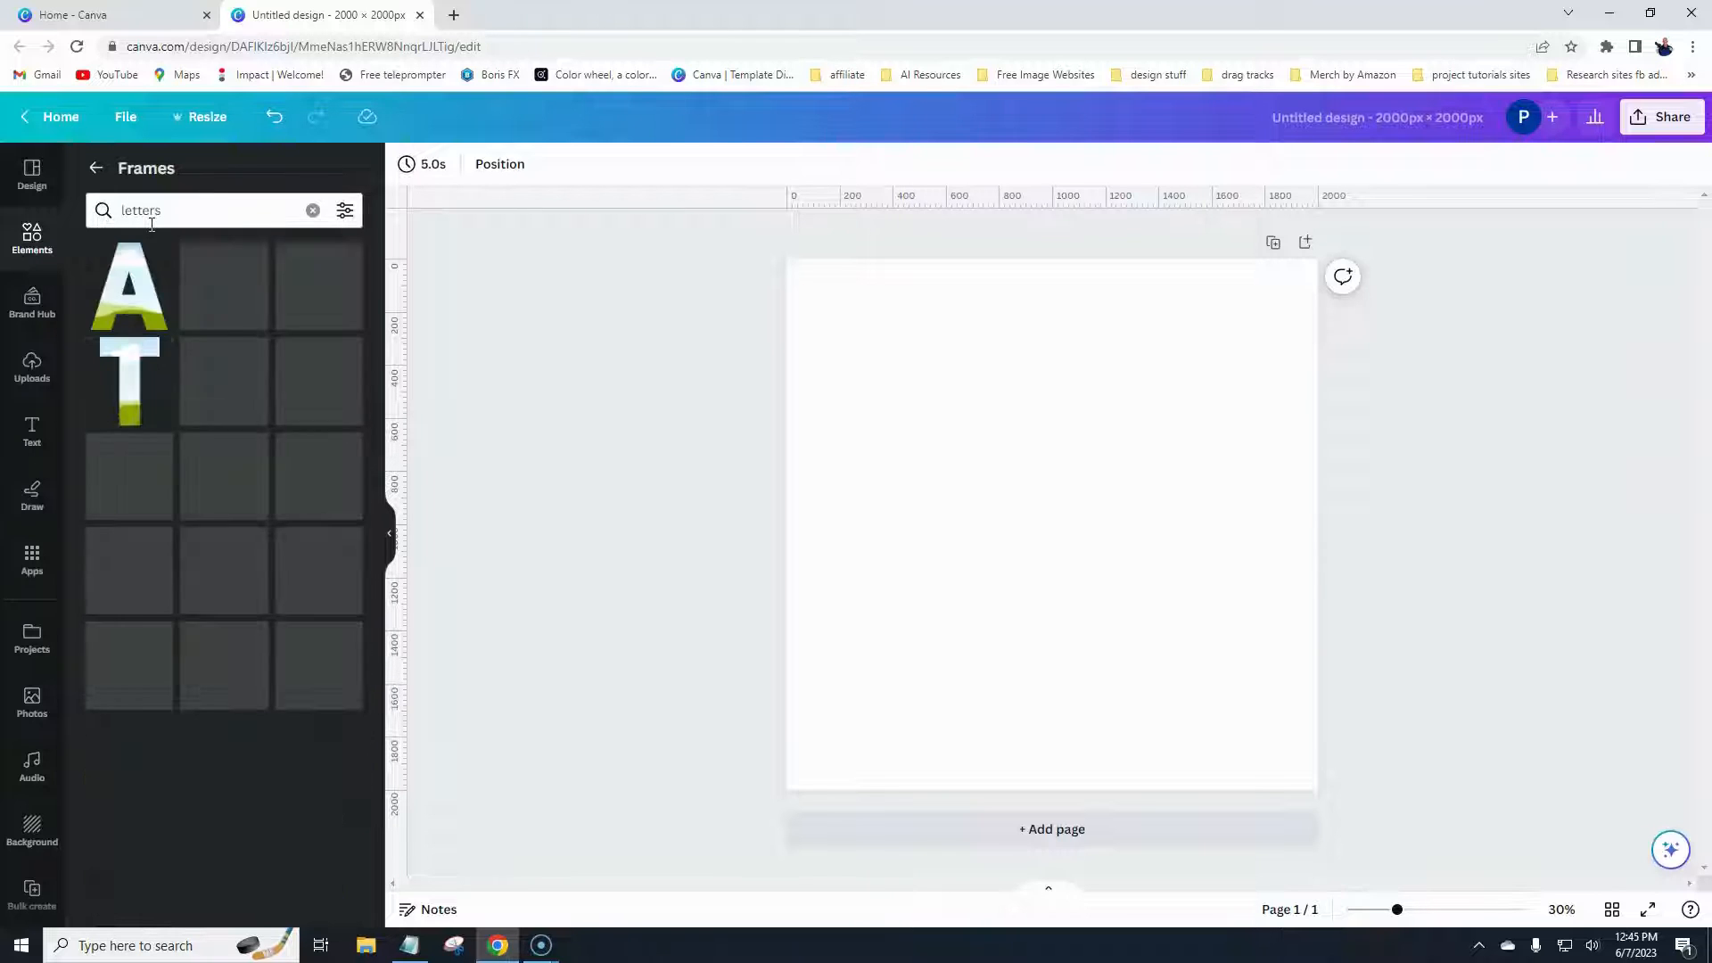
- Add the bold letter B frame, enlarge it to nearly the full page height, center it on the page and deselect it
scroll(317, 522, "down", 5)
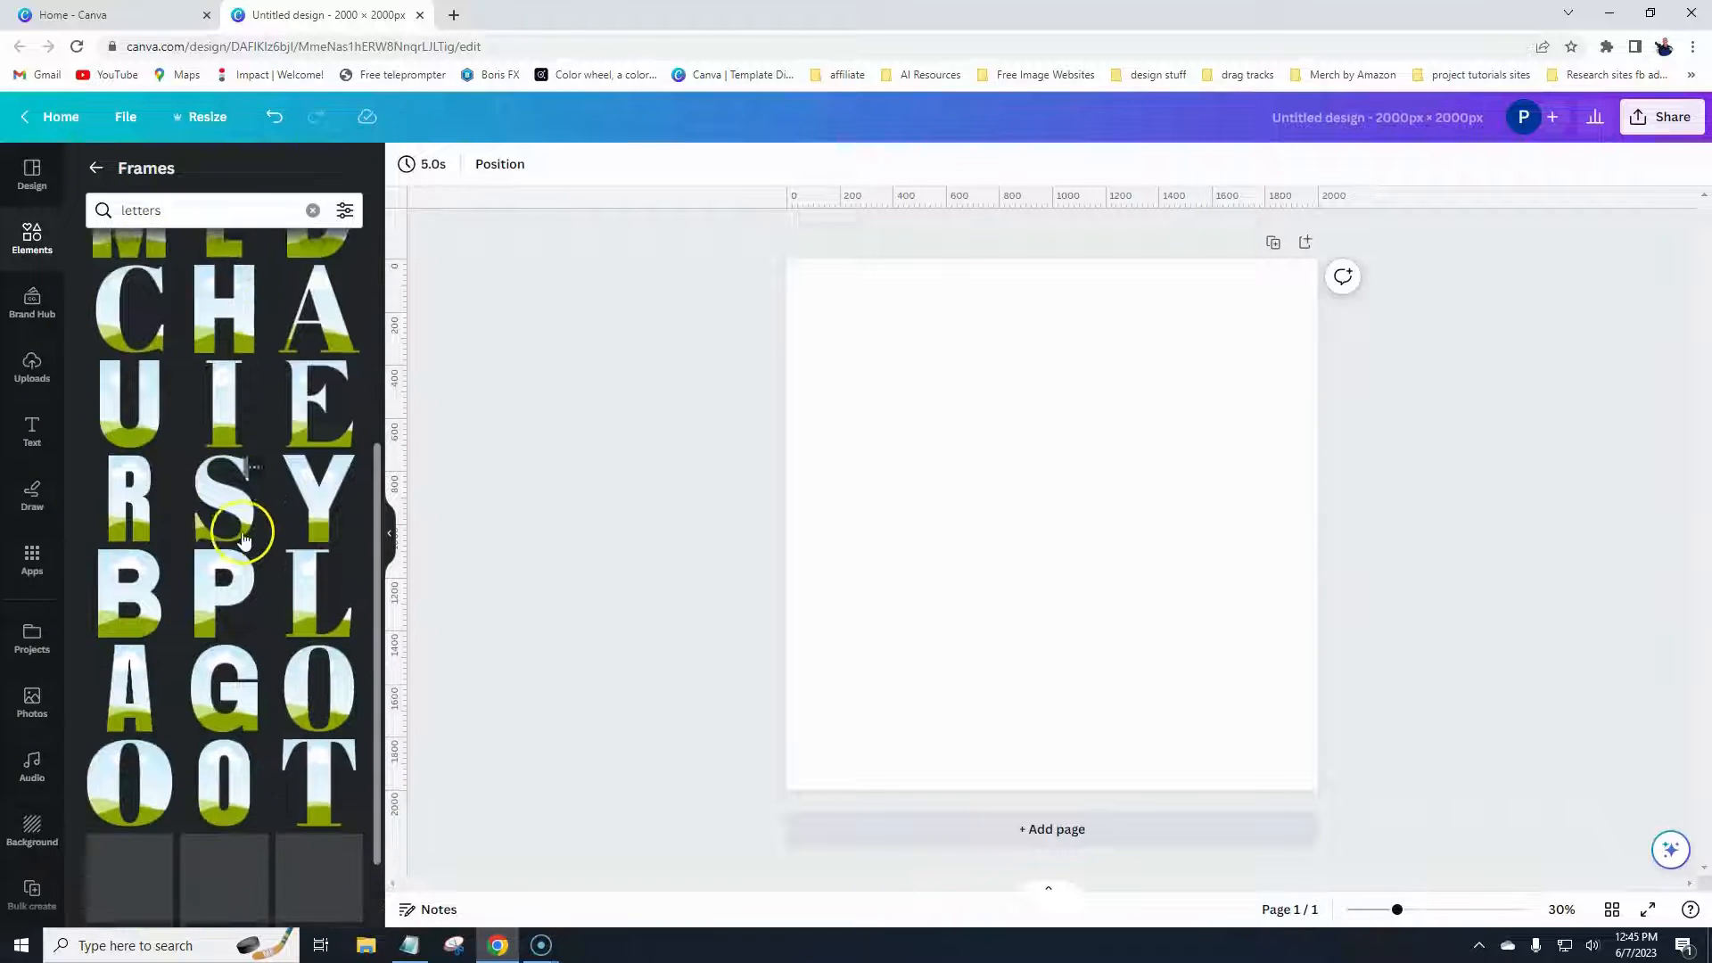
left_click(141, 515)
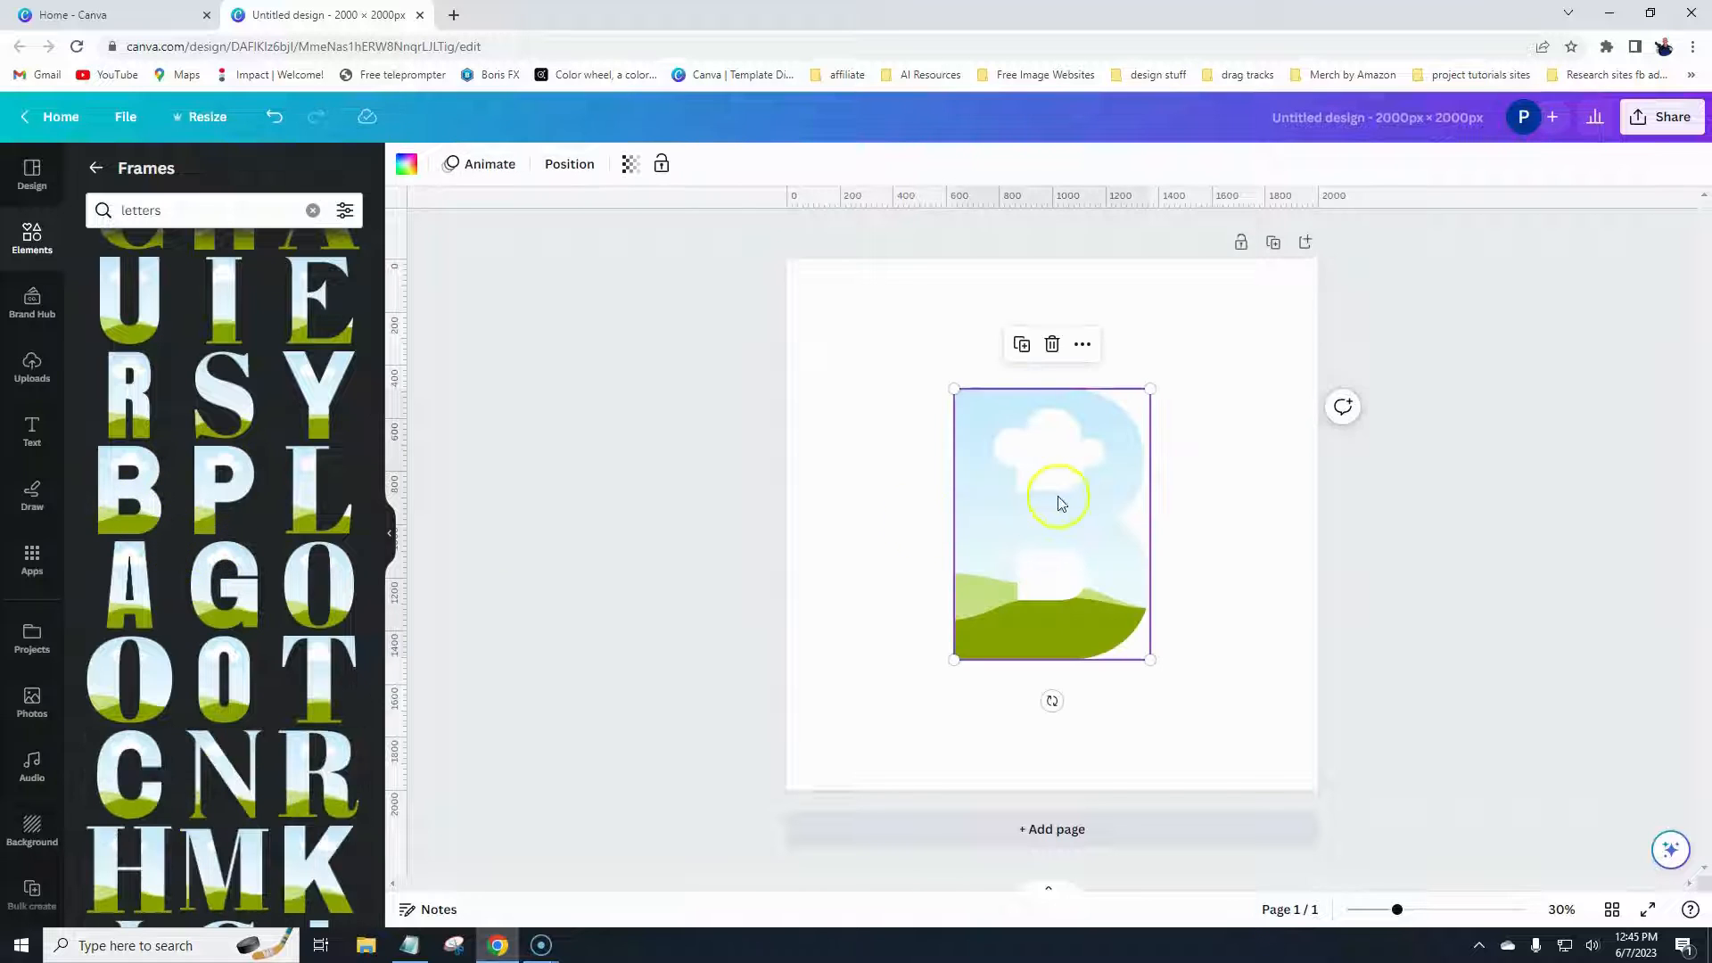
left_click_drag(1049, 520, 942, 449)
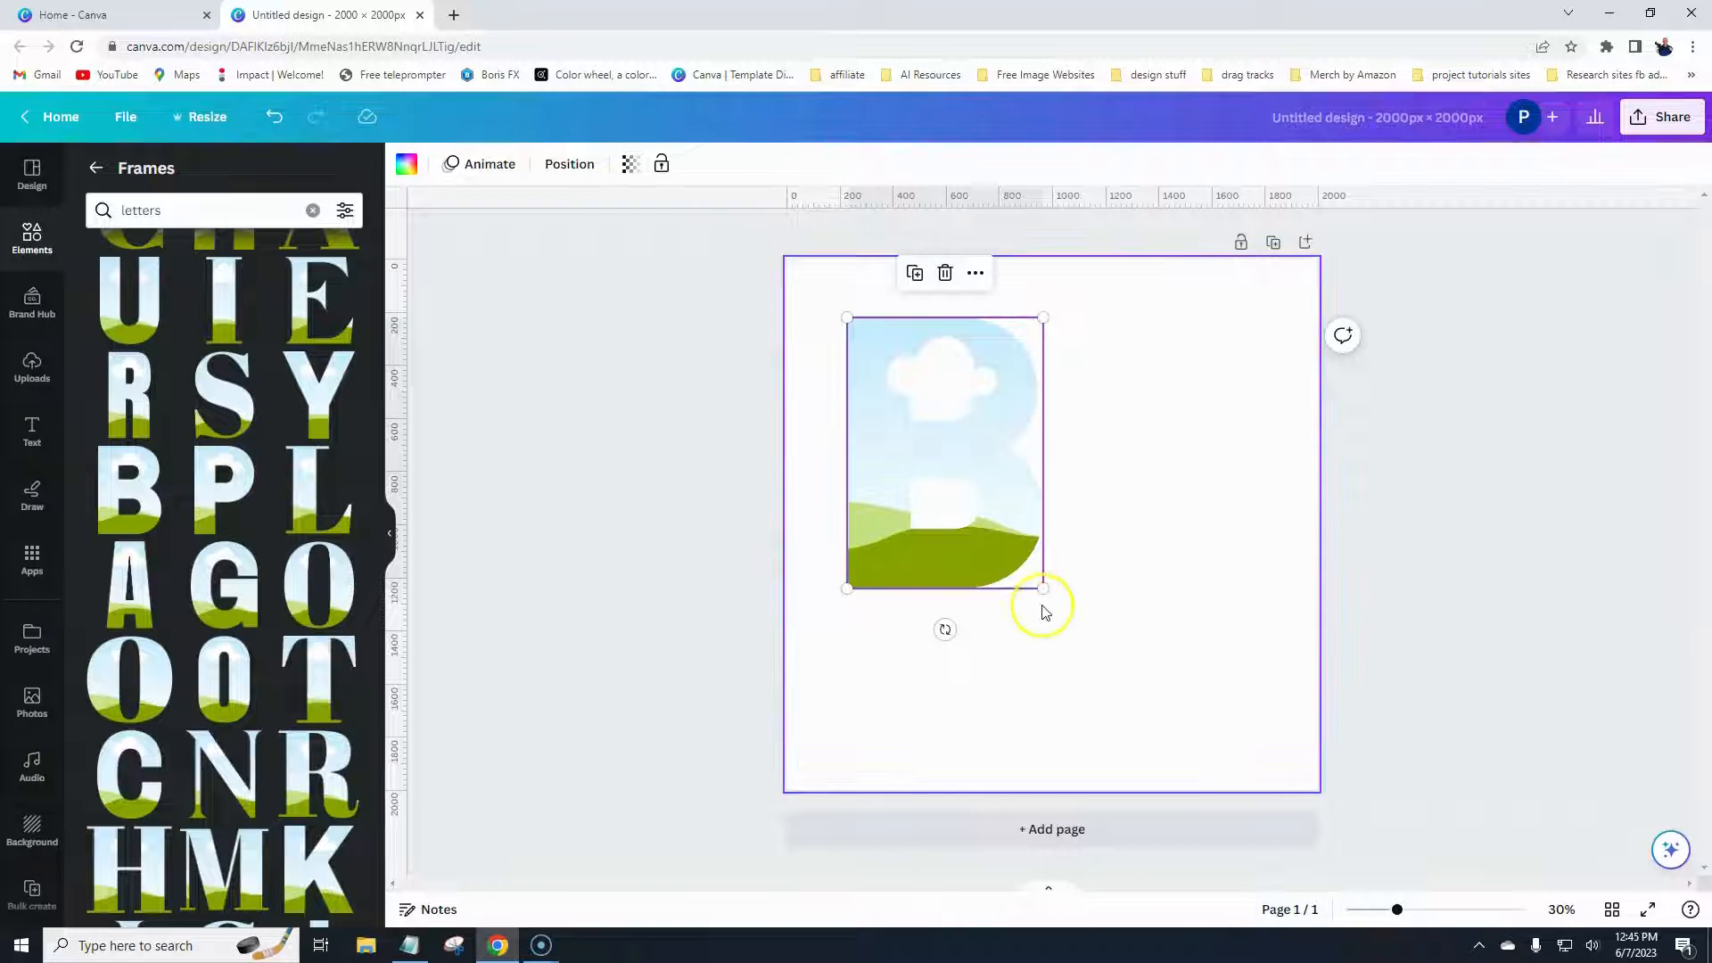
left_click_drag(1042, 591, 1261, 749)
left_click_drag(1092, 692, 1118, 661)
left_click(701, 664)
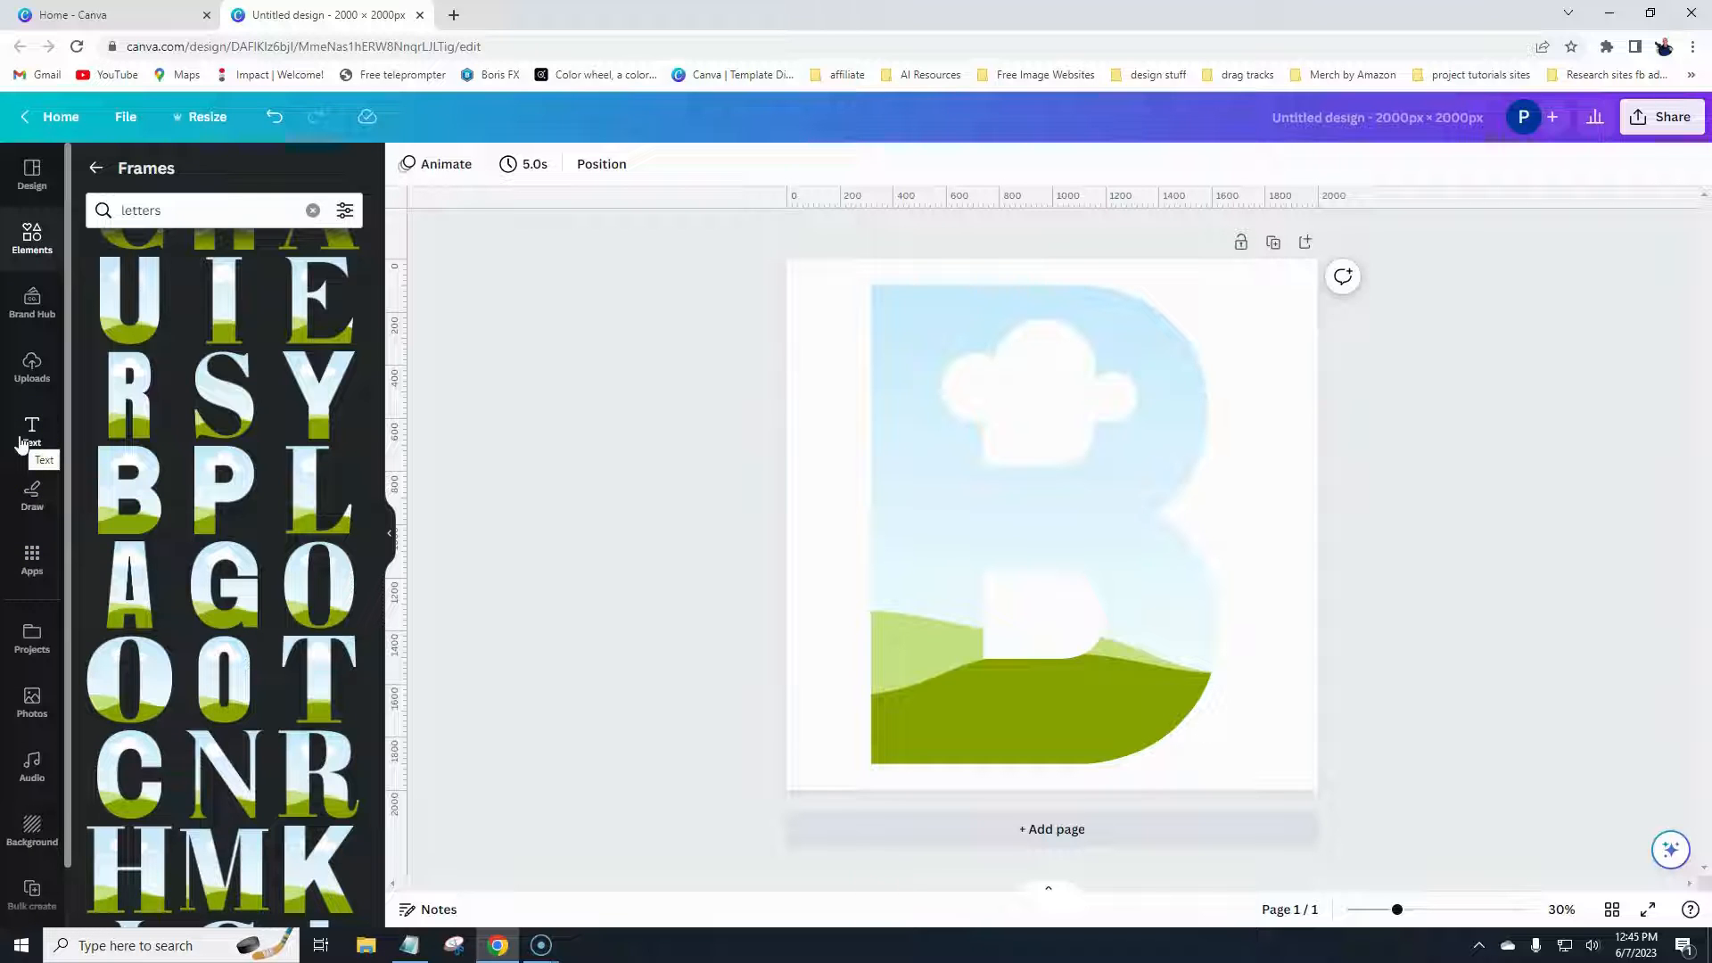
- Search the elements library for "floral" and show all matching graphics
left_click(96, 168)
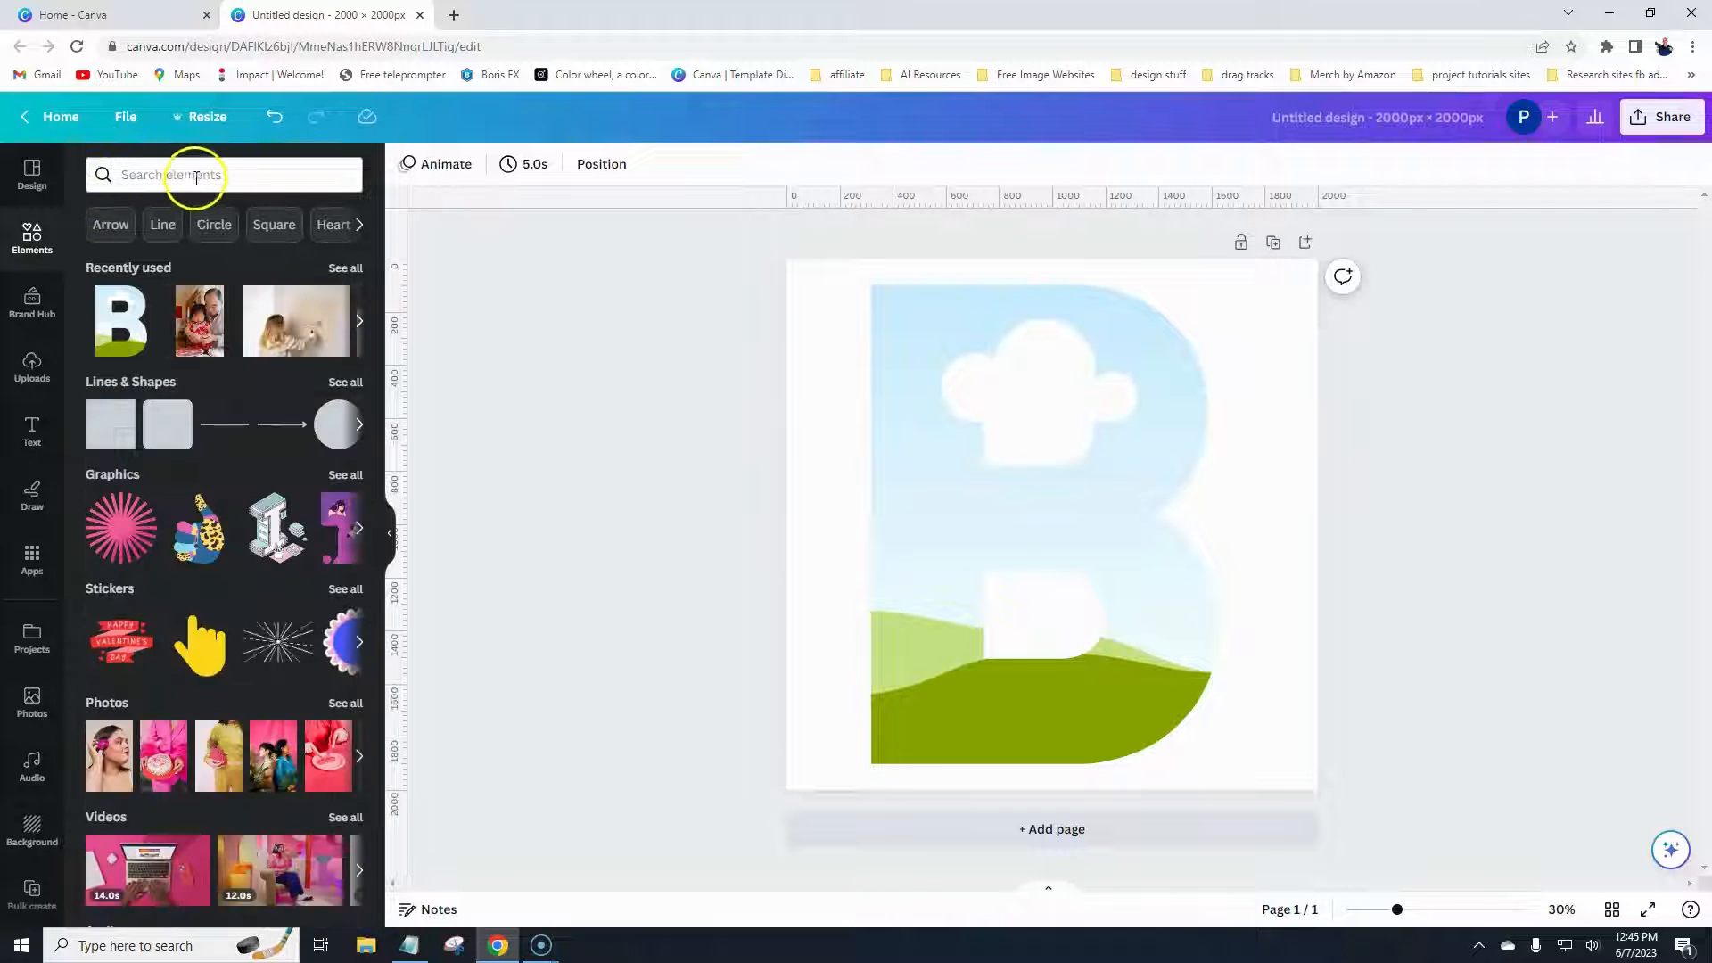
left_click(195, 175)
type("floral")
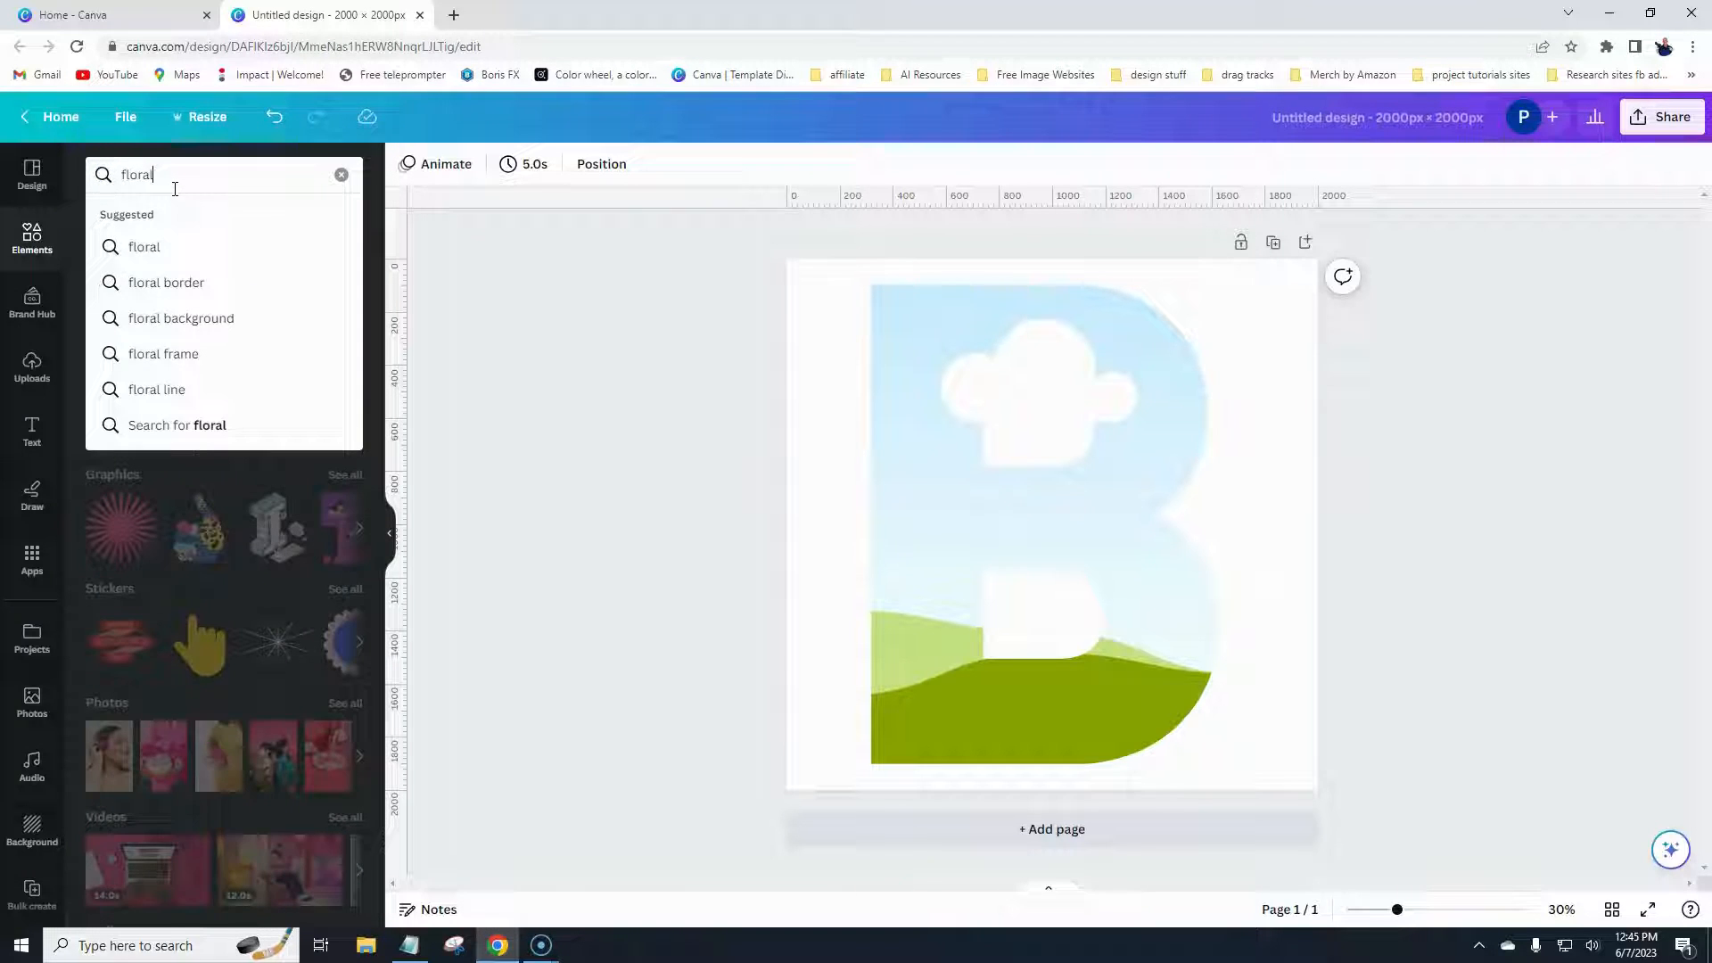
key("Return")
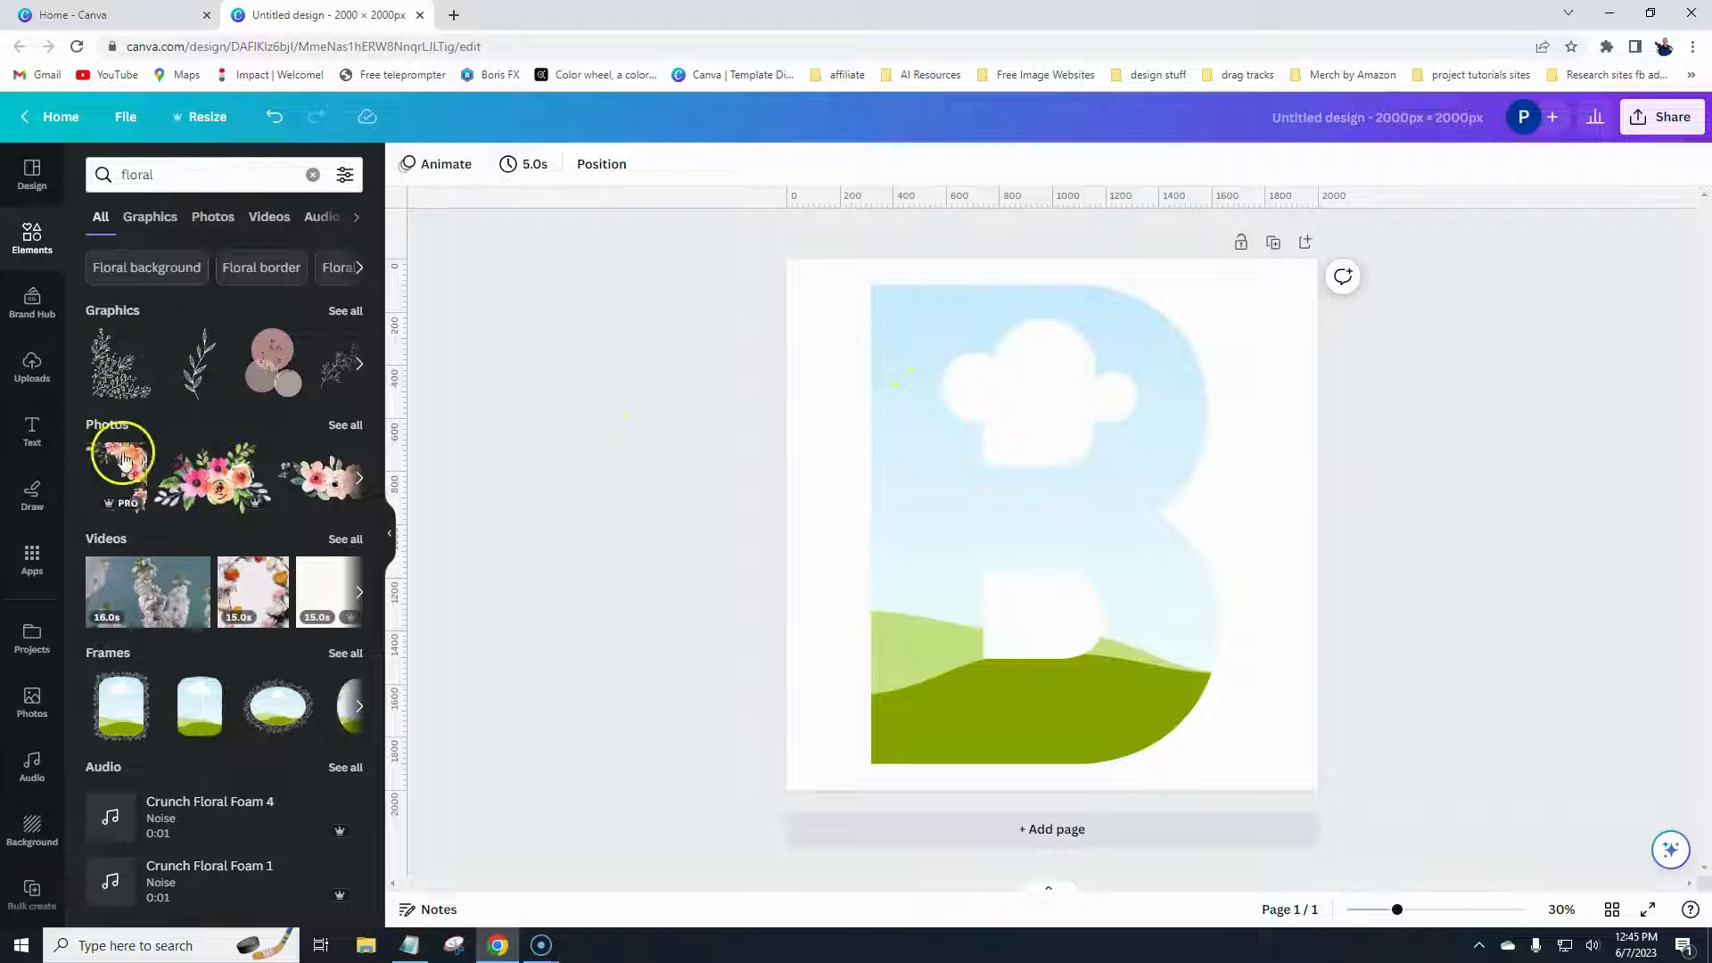
left_click(344, 312)
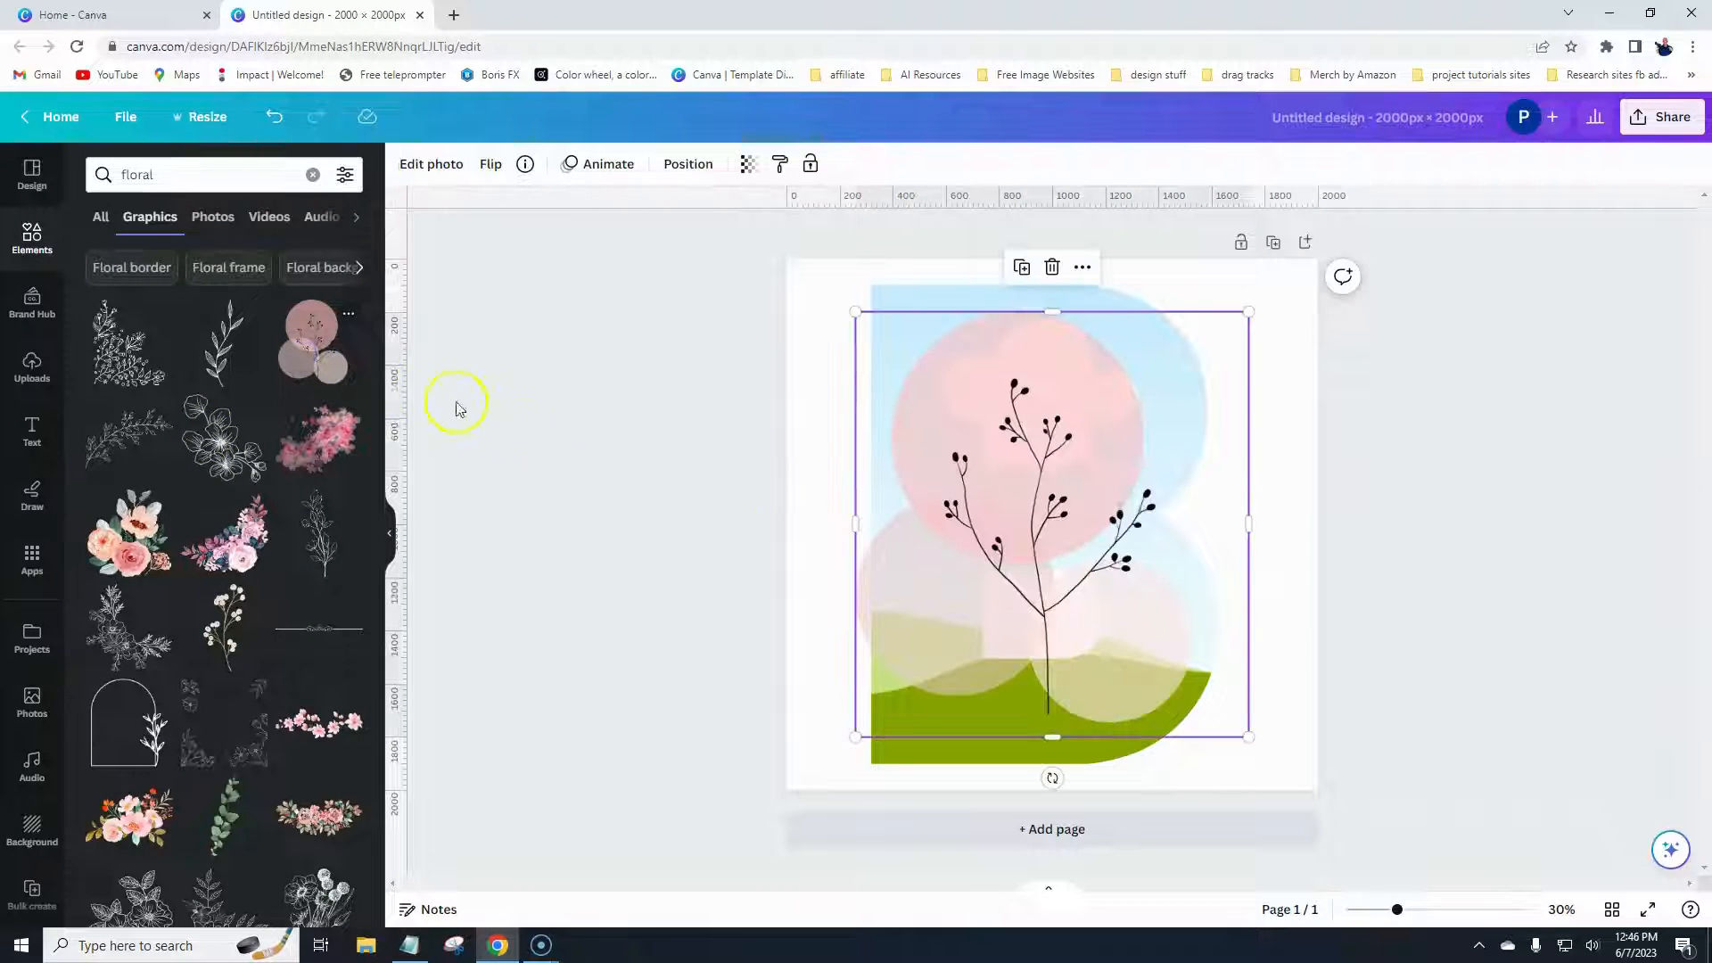
- Fill the letter B frame with the pink-circles branch graphic, and delete that image while keeping the frame
mouse_move(1047, 493)
left_mouse_down()
mouse_move(1021, 449)
mouse_move(1065, 463)
mouse_move(1052, 471)
left_mouse_up()
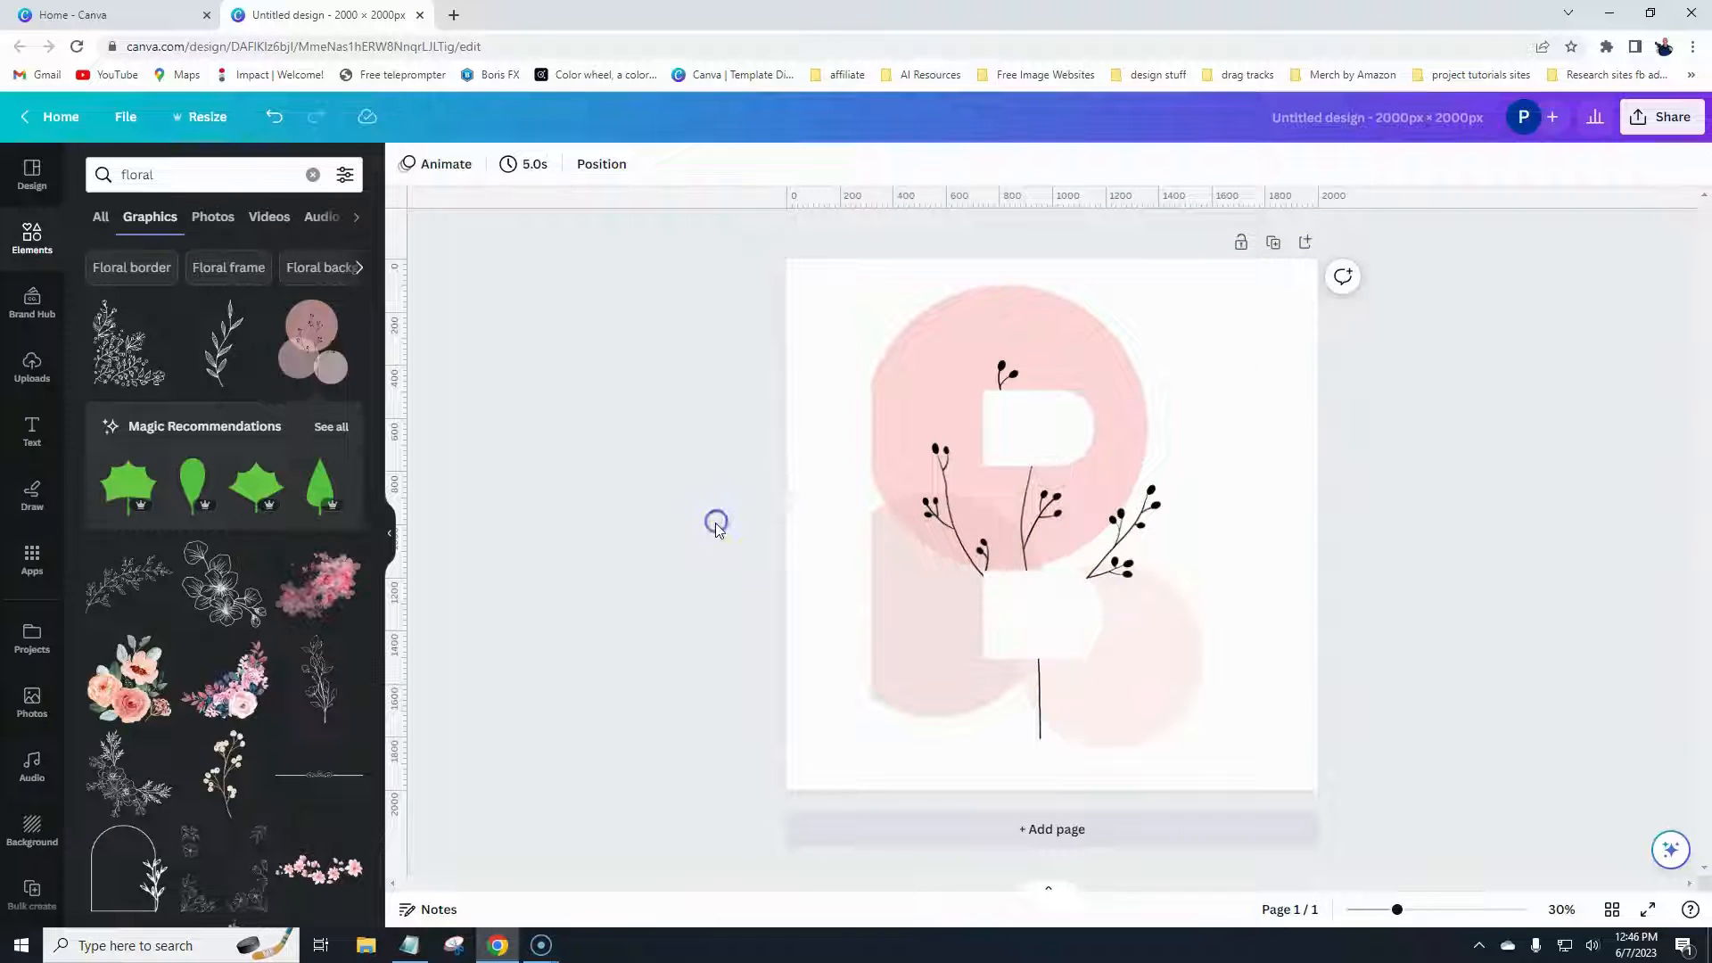
left_click(969, 426)
left_click(1044, 239)
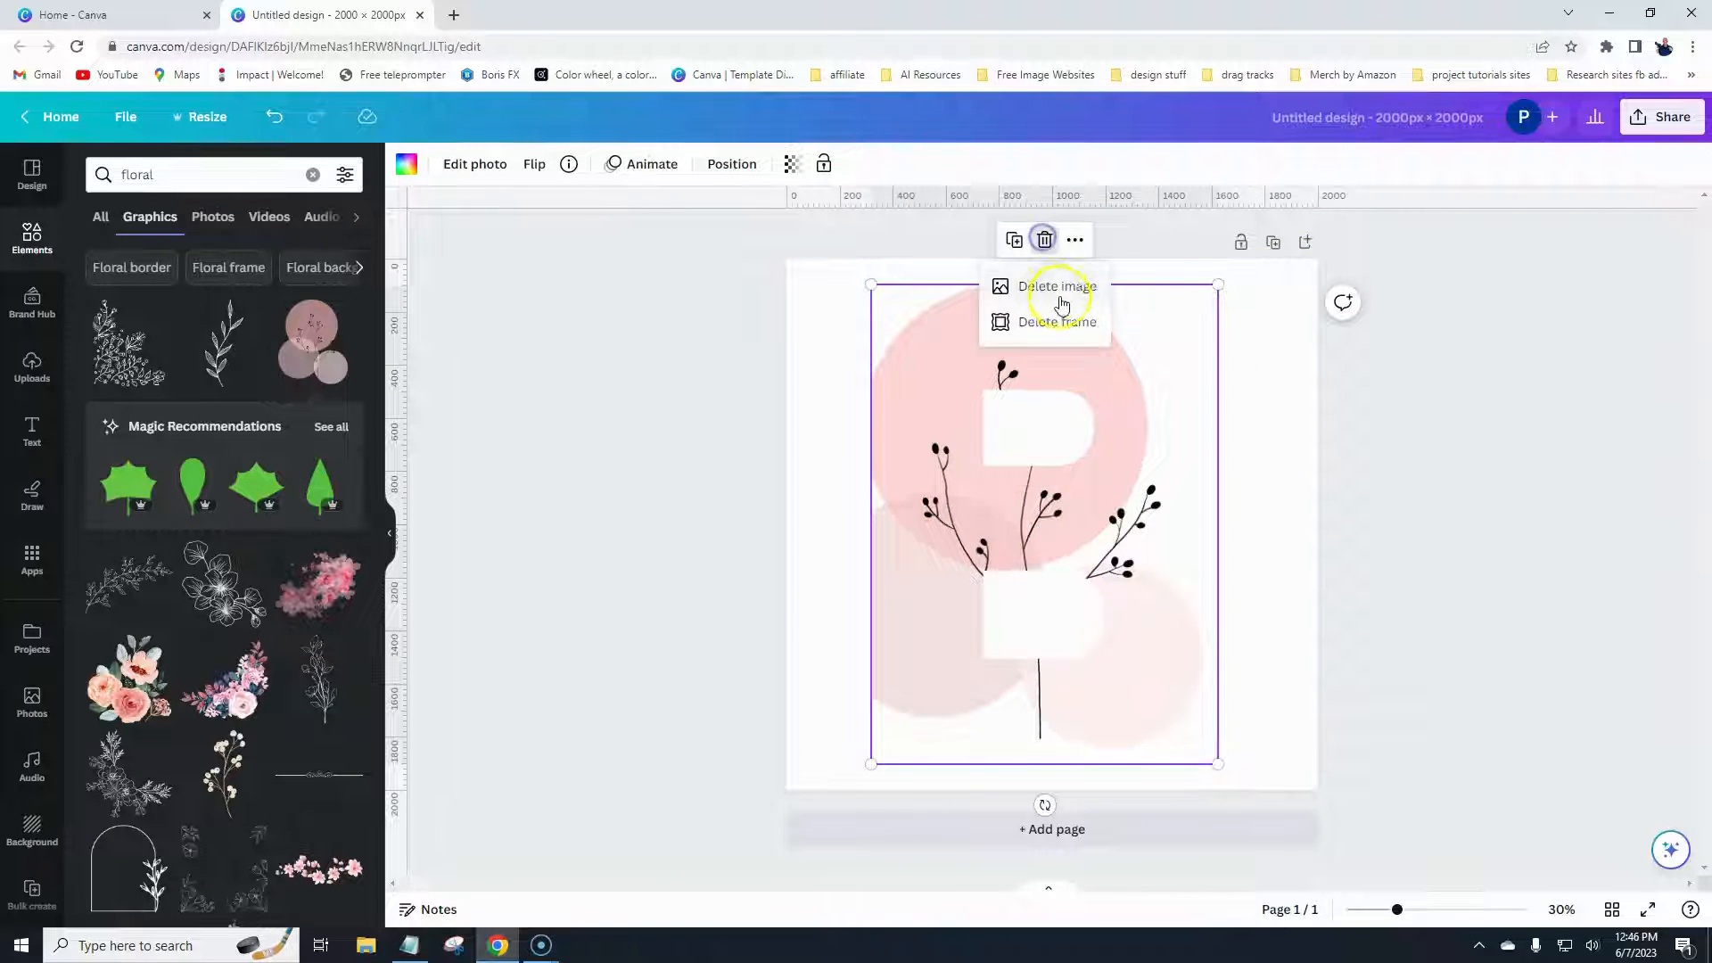
left_click(1059, 294)
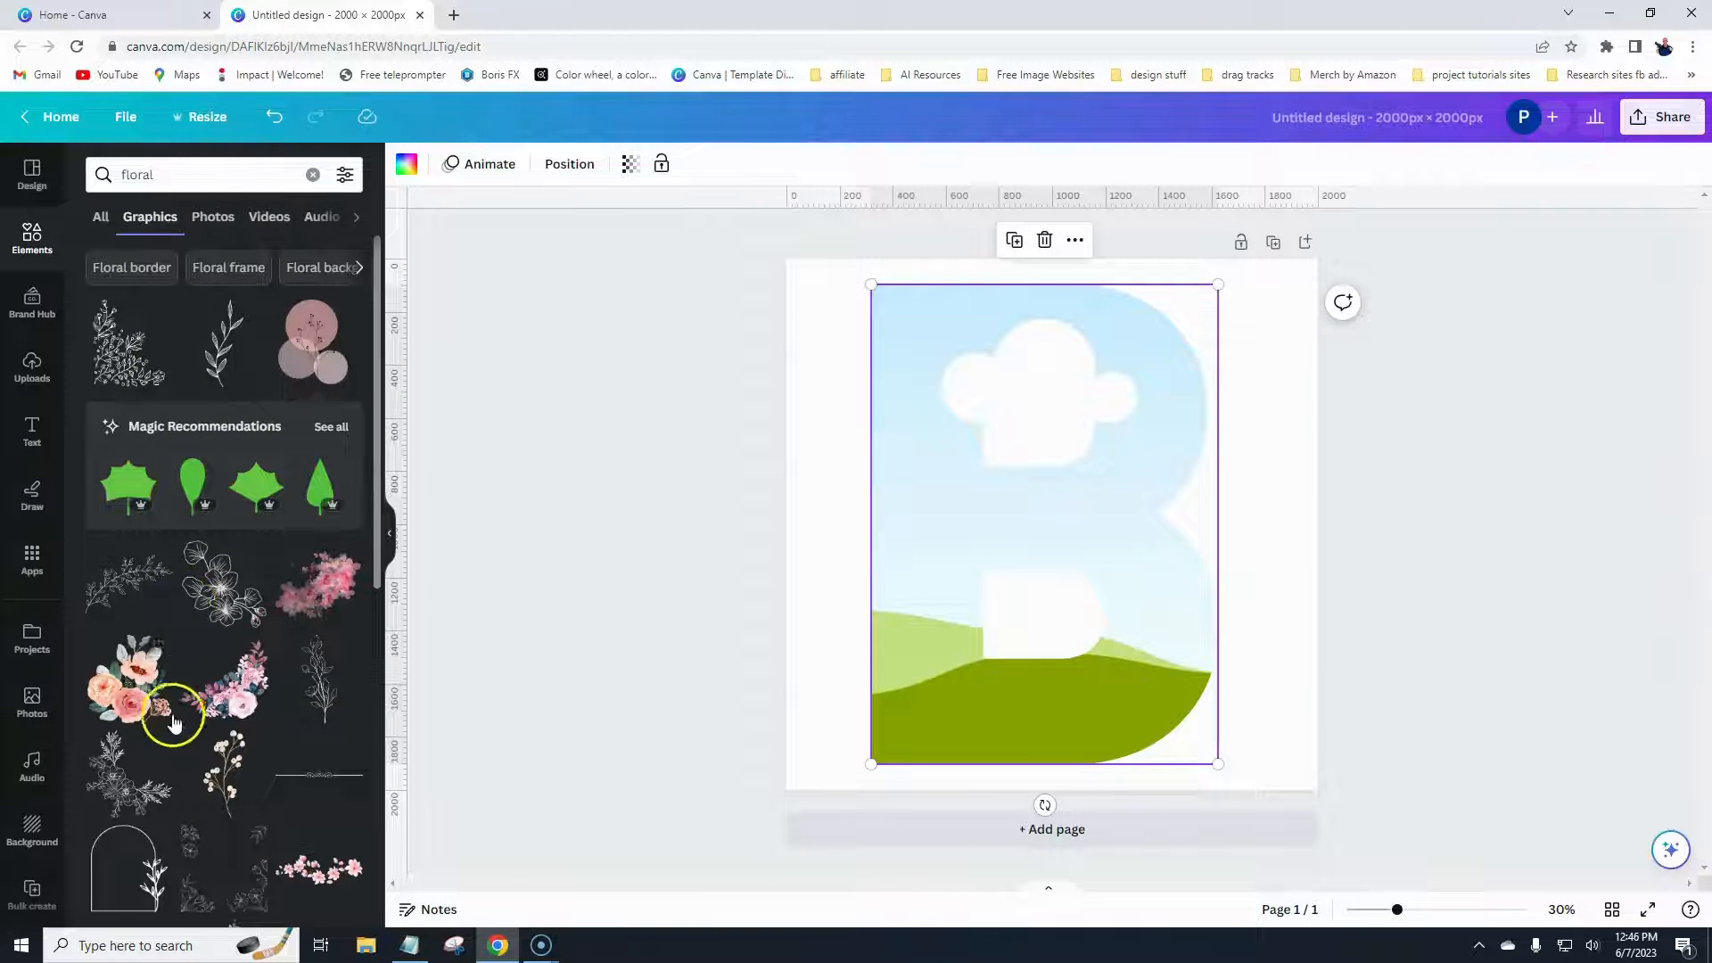
- Add the peach and pink rose bouquet graphic, enlarge it, drop it into the letter B frame and deselect
left_click(131, 693)
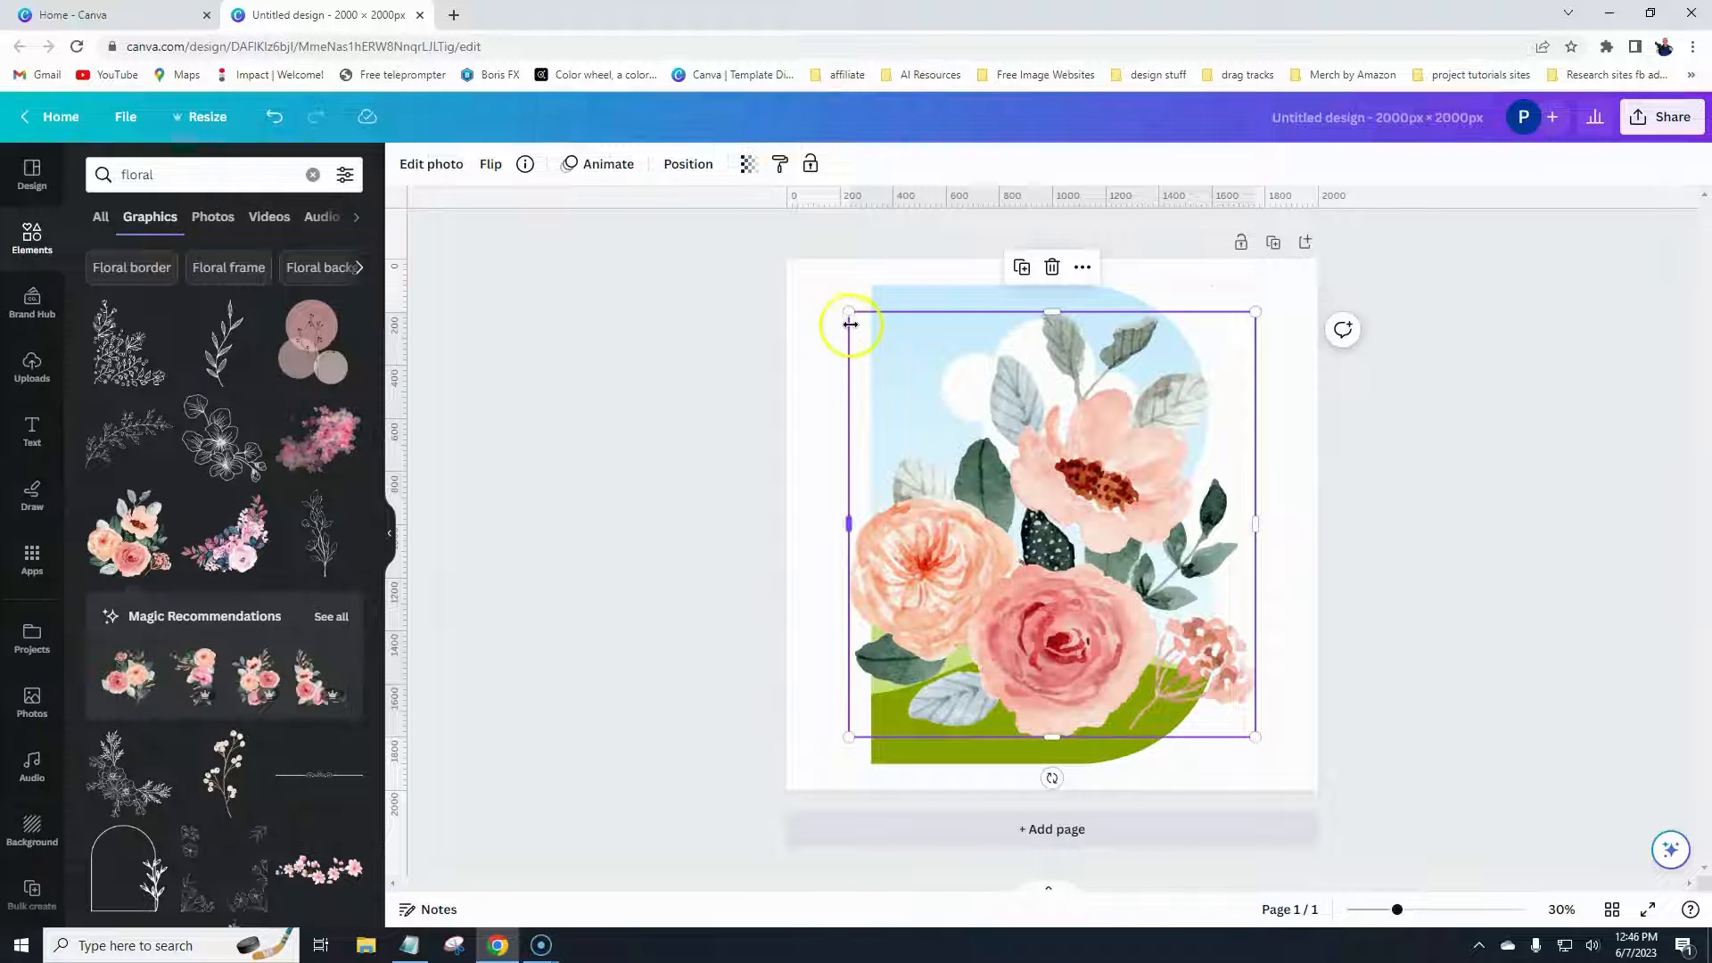
left_click_drag(850, 323, 450, 179)
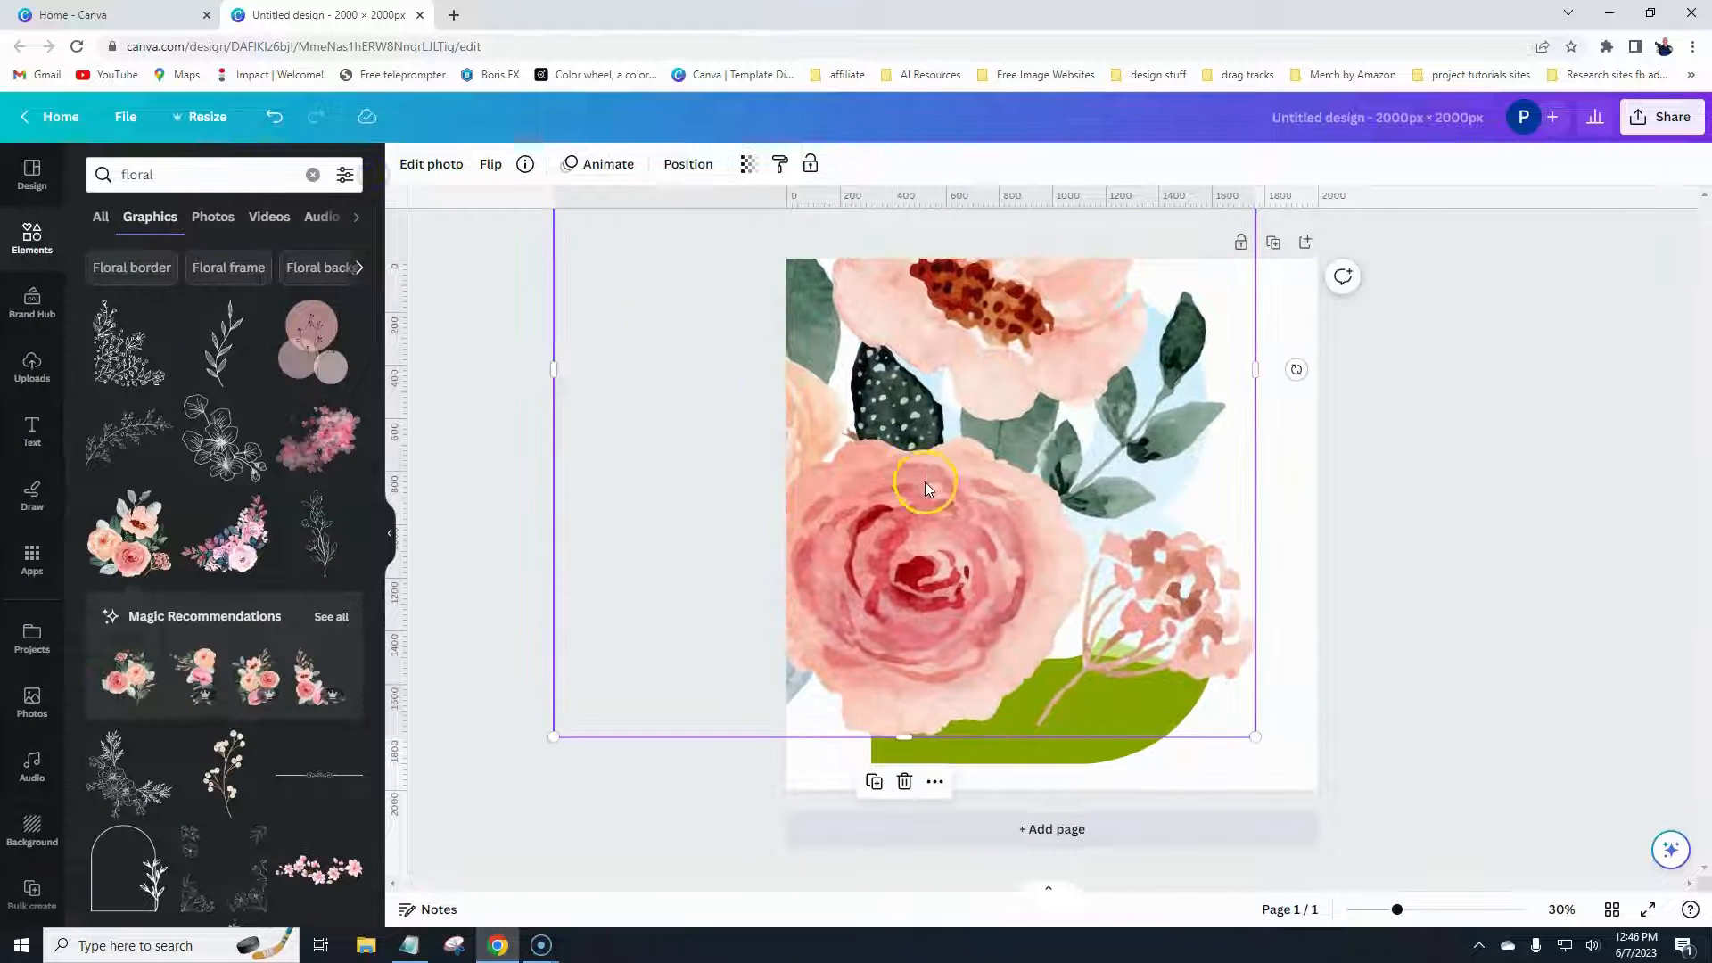
left_click_drag(925, 488, 998, 571)
left_click(682, 630)
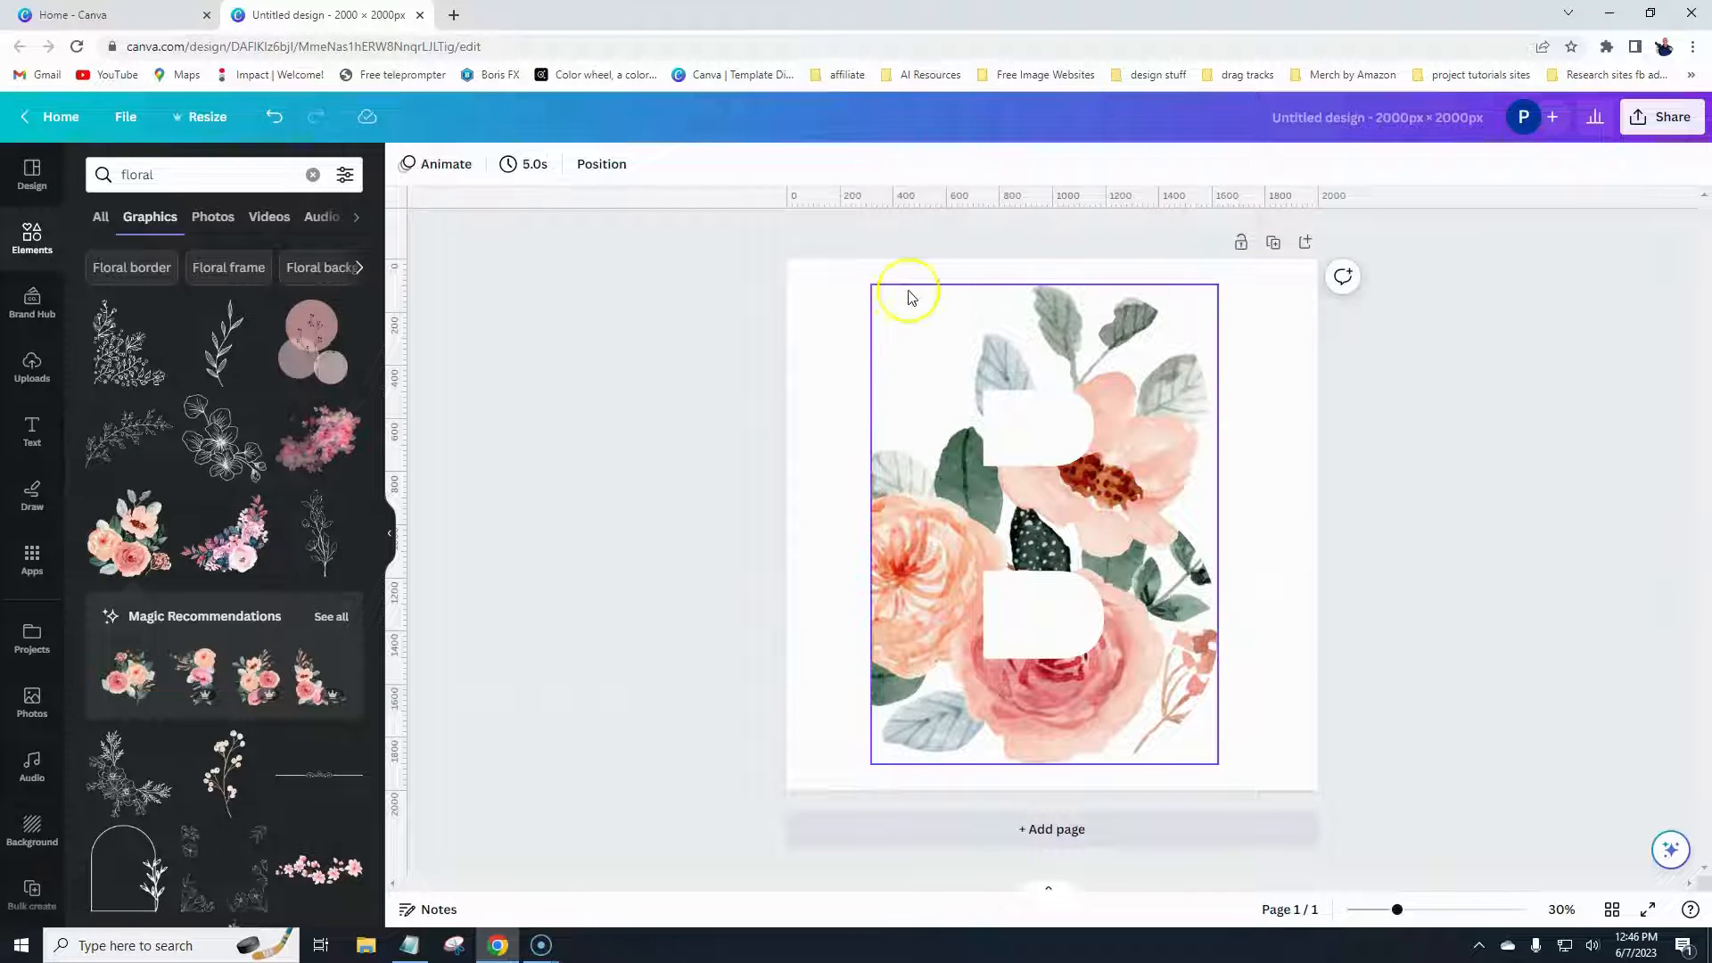
- Set the page background color to black
left_click(808, 440)
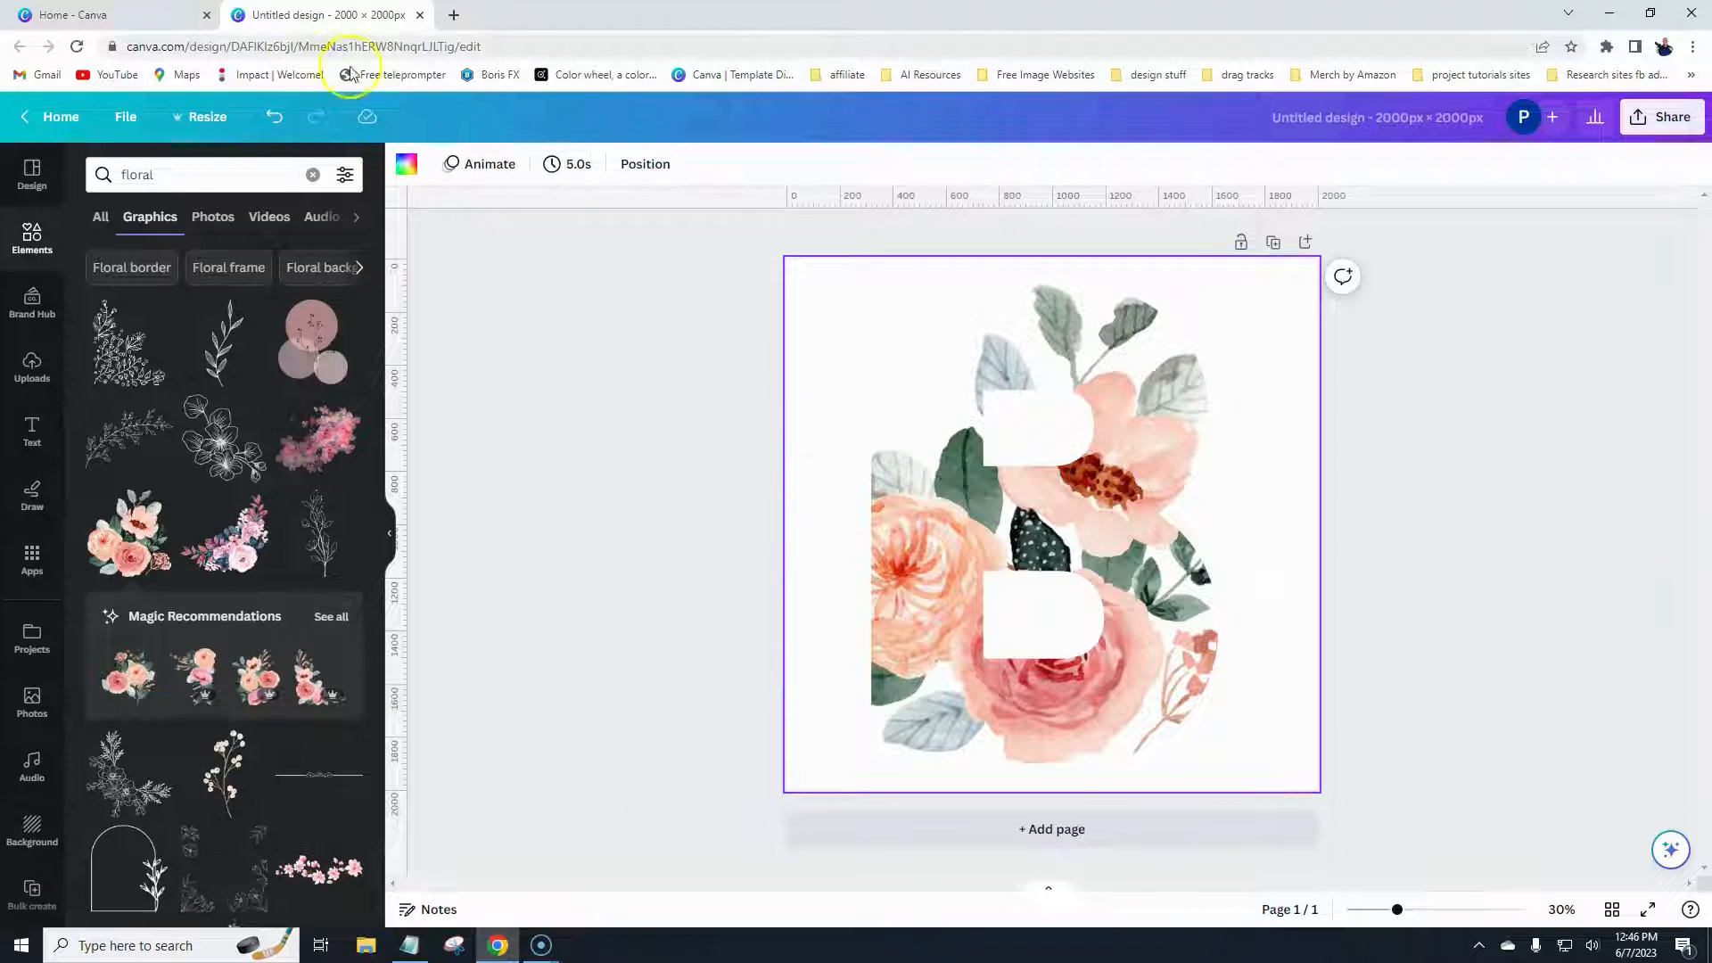
left_click(404, 163)
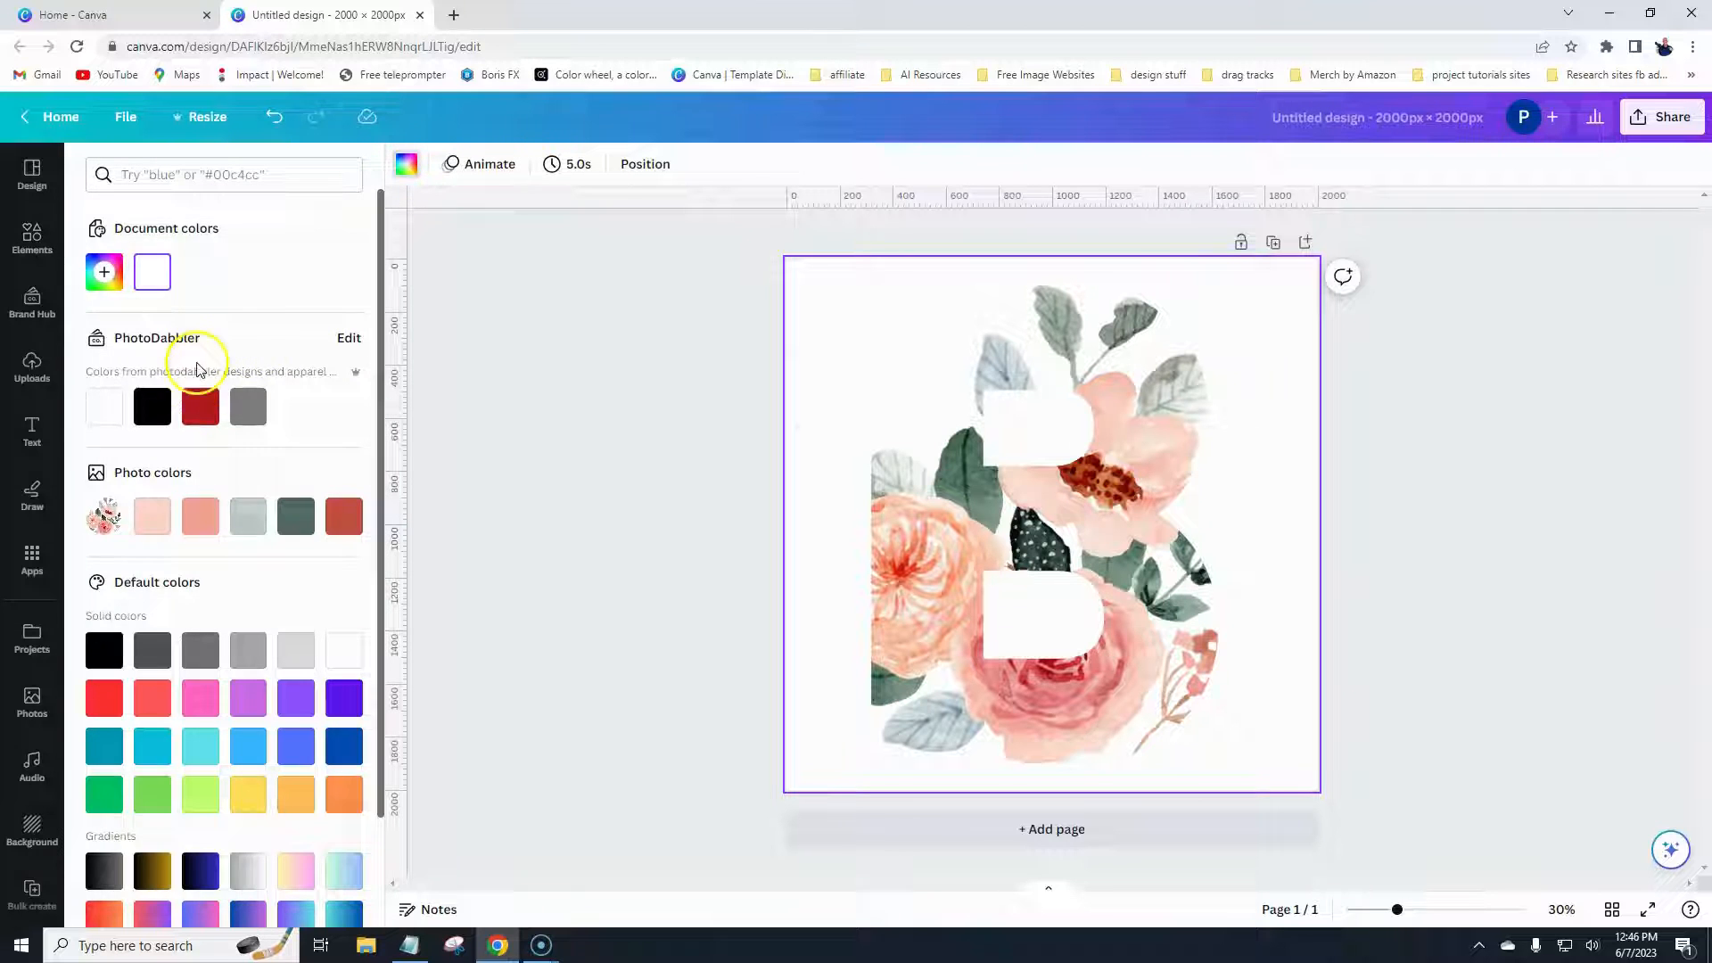
left_click(160, 397)
left_click(554, 385)
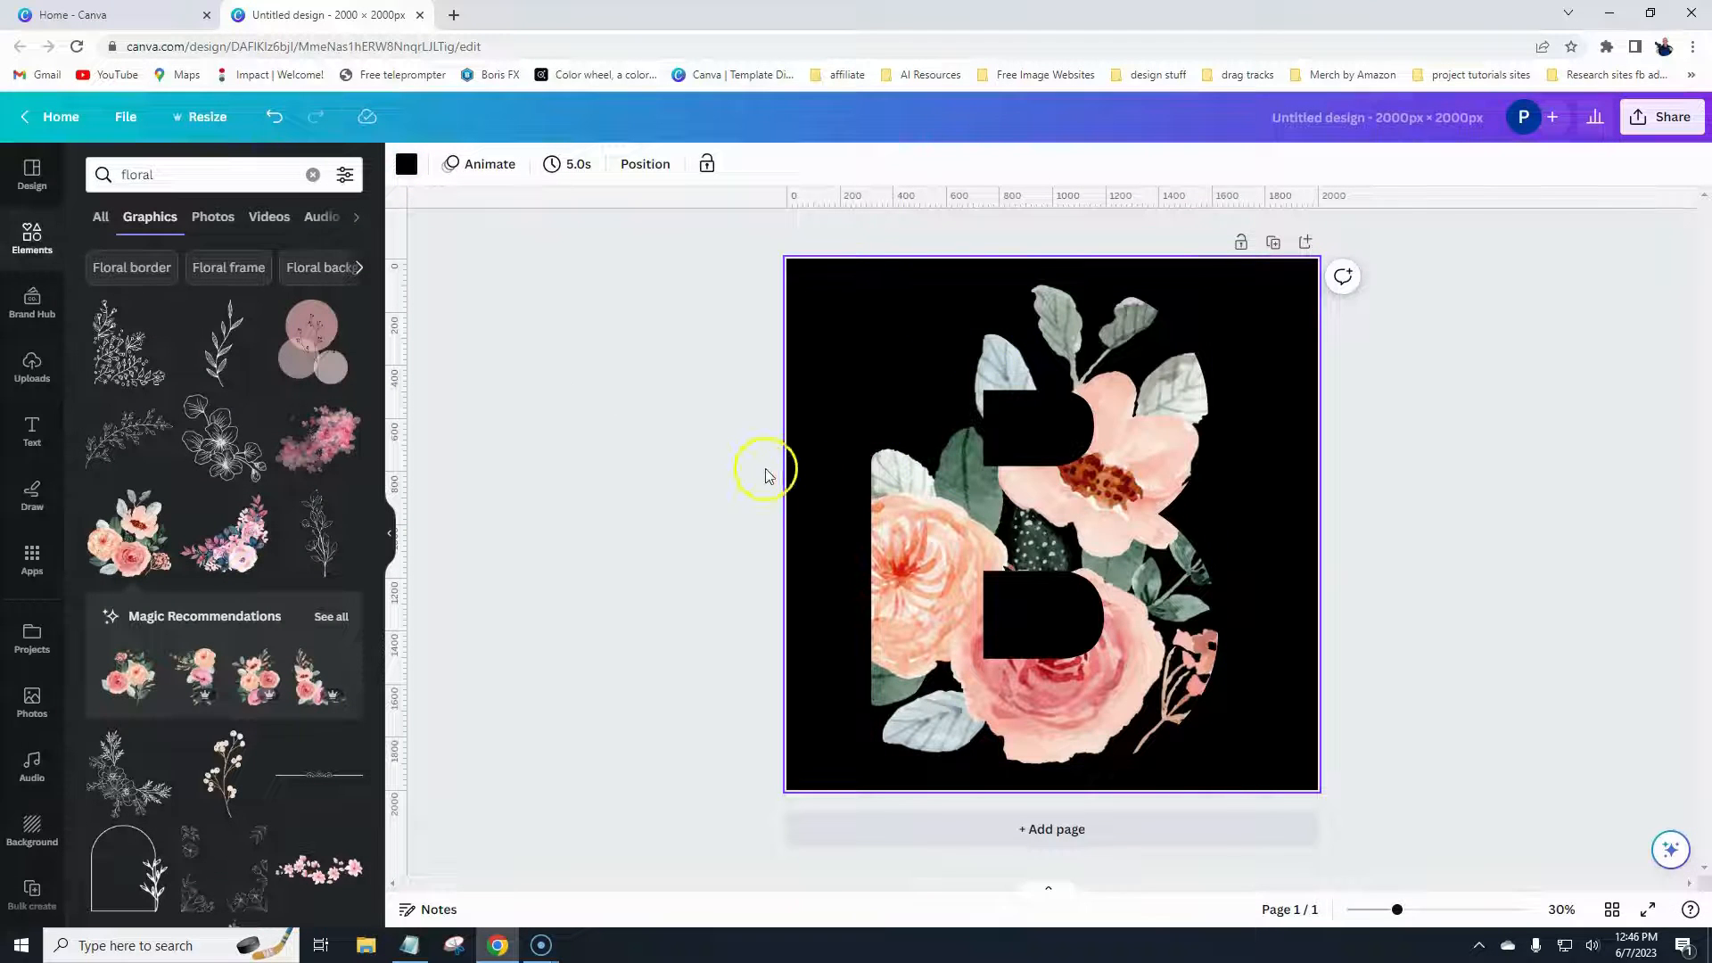
- Delete the rose bouquet image from inside the letter B frame, keeping the frame itself
left_click(963, 495)
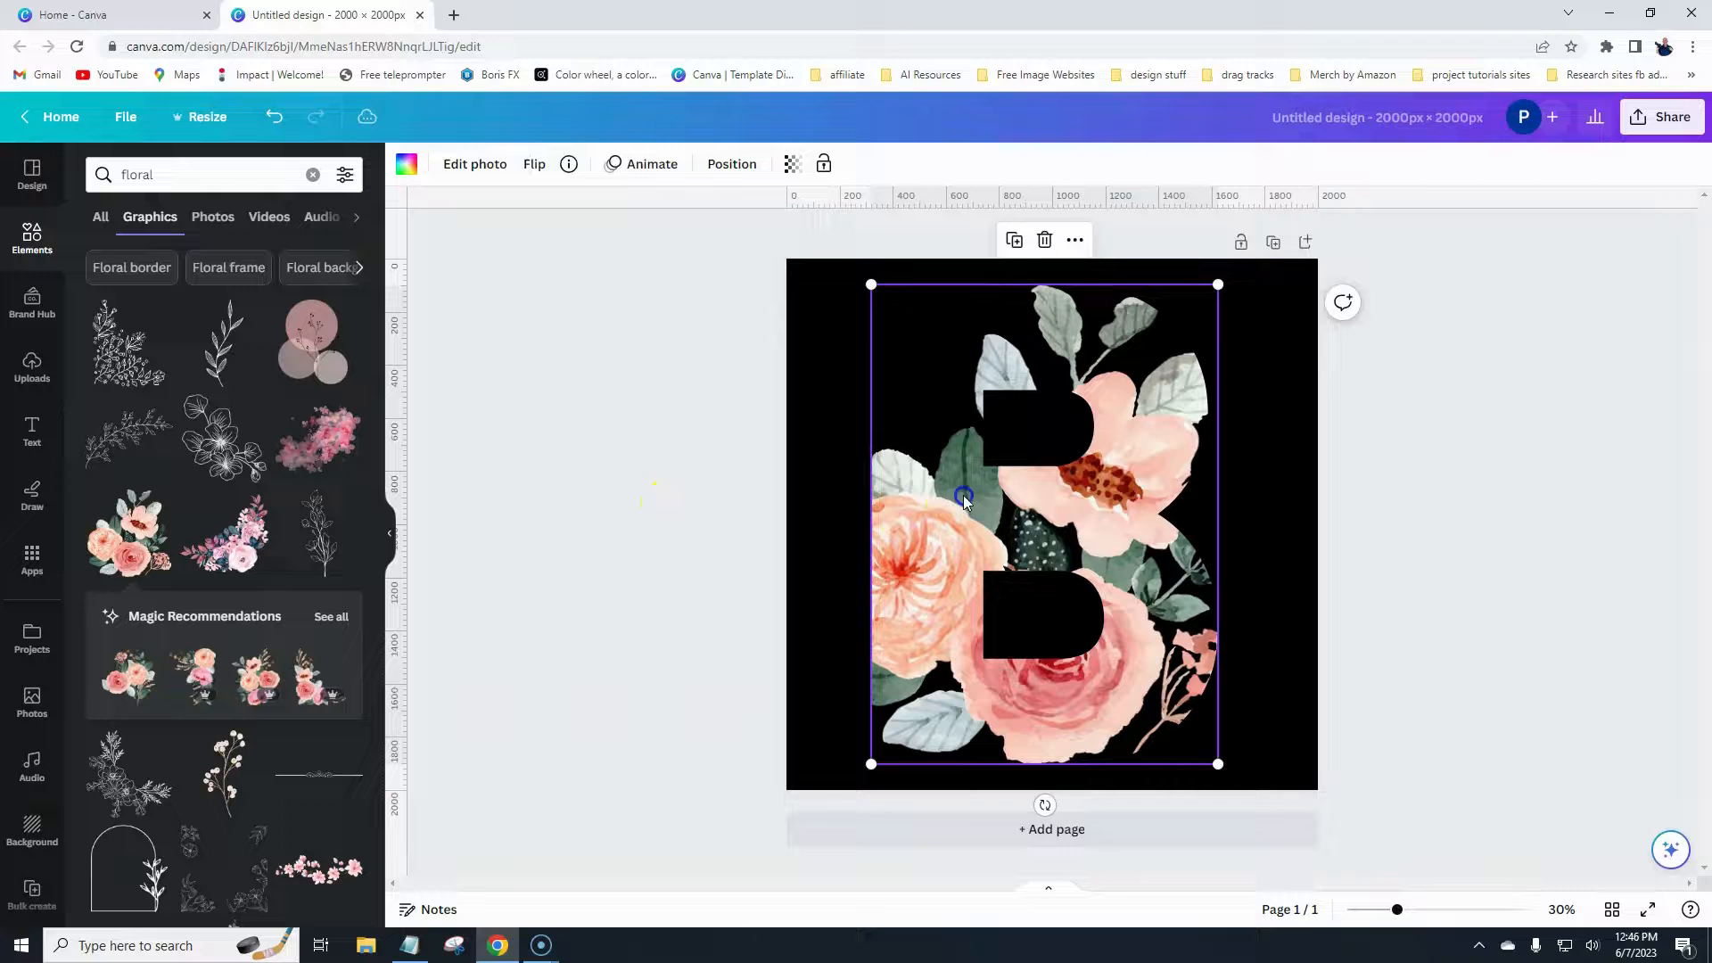
left_click(1044, 239)
left_click(1056, 289)
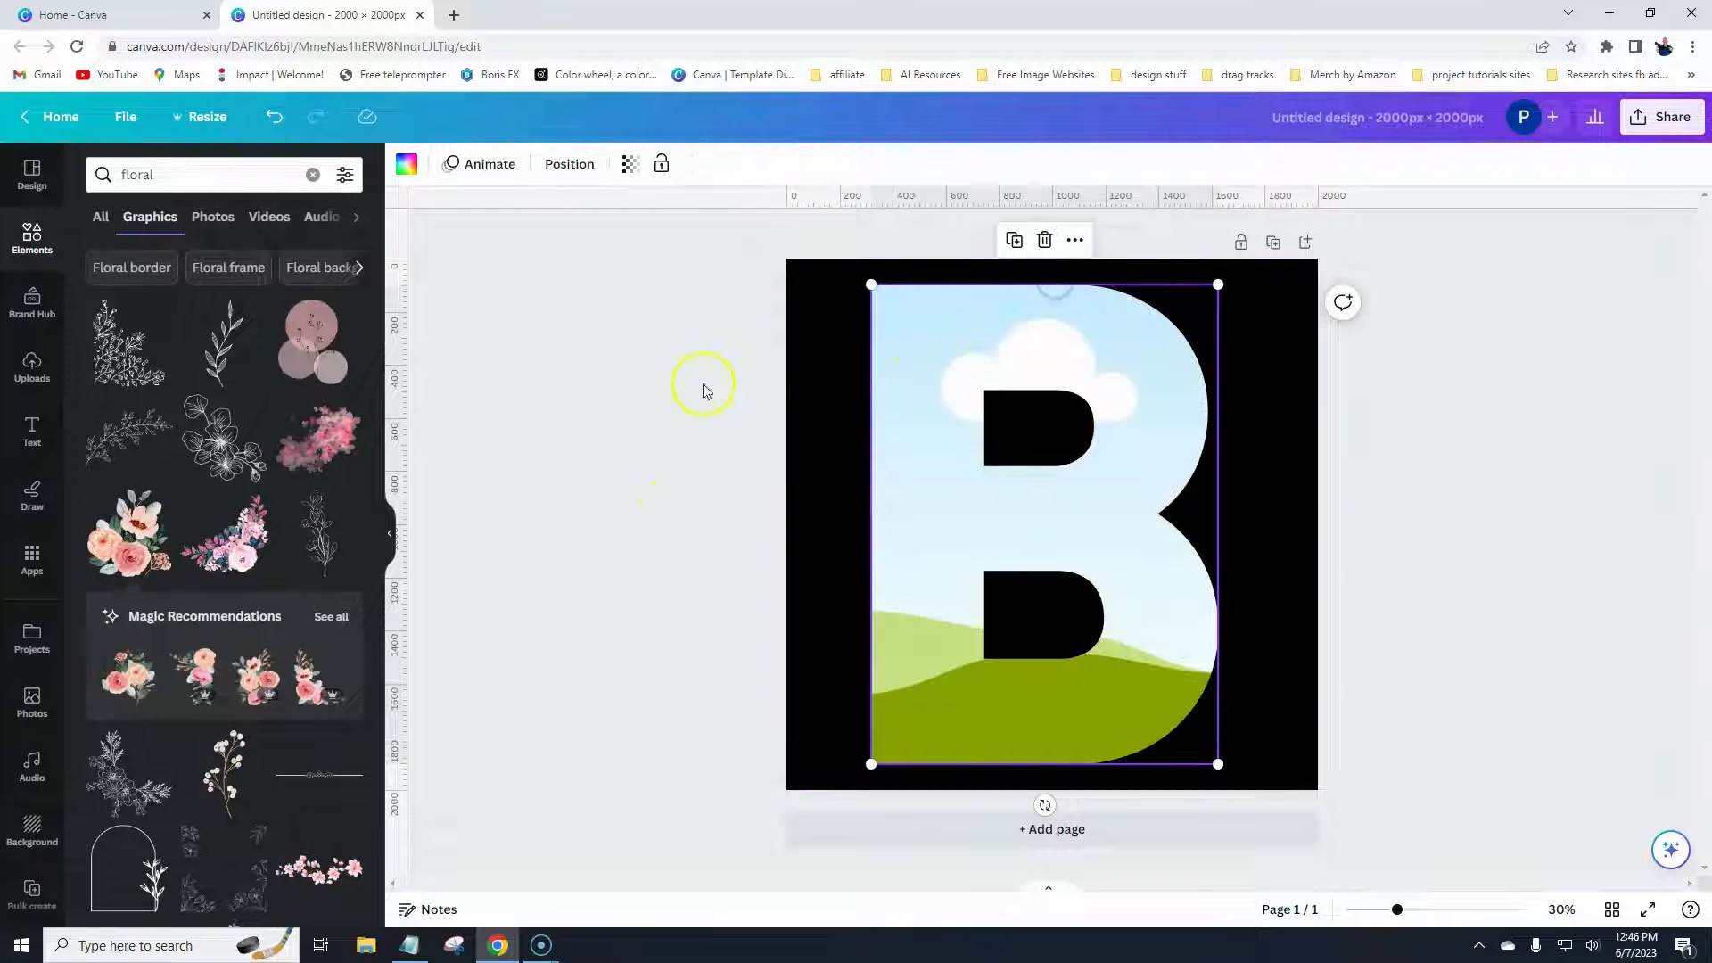
- Fill the letter B frame with the colorful mixed-flowers photo from the floral photo results, and deselect it
left_click(213, 216)
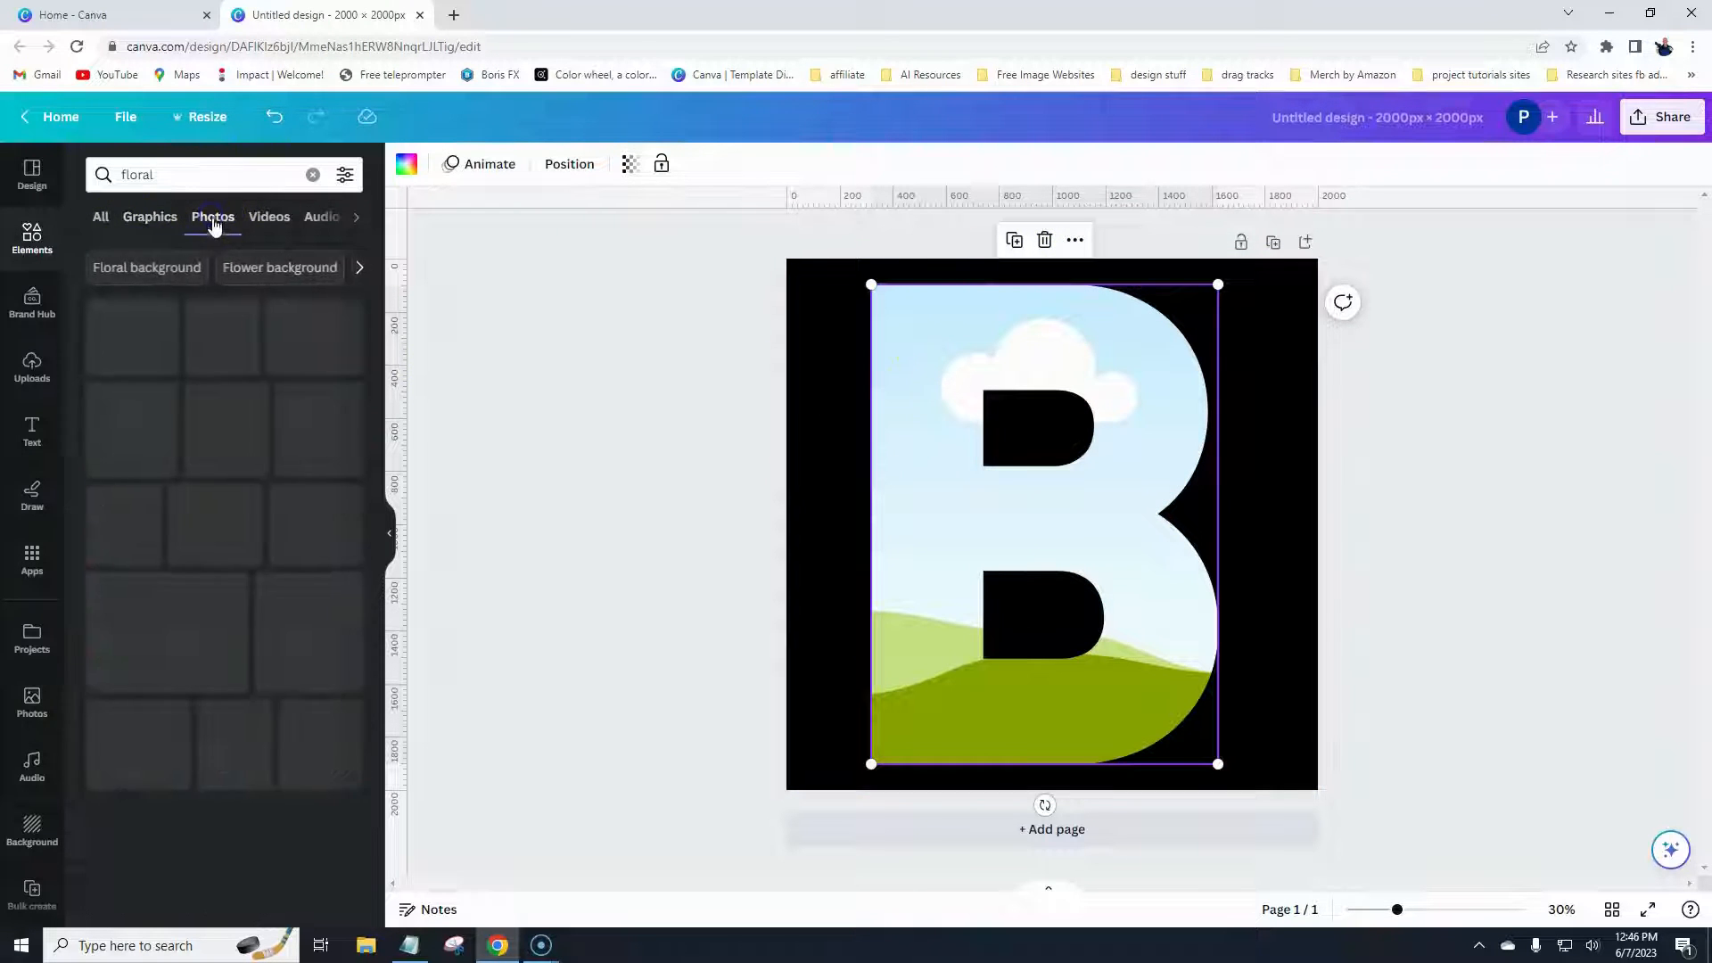
scroll(246, 473, "down", 5)
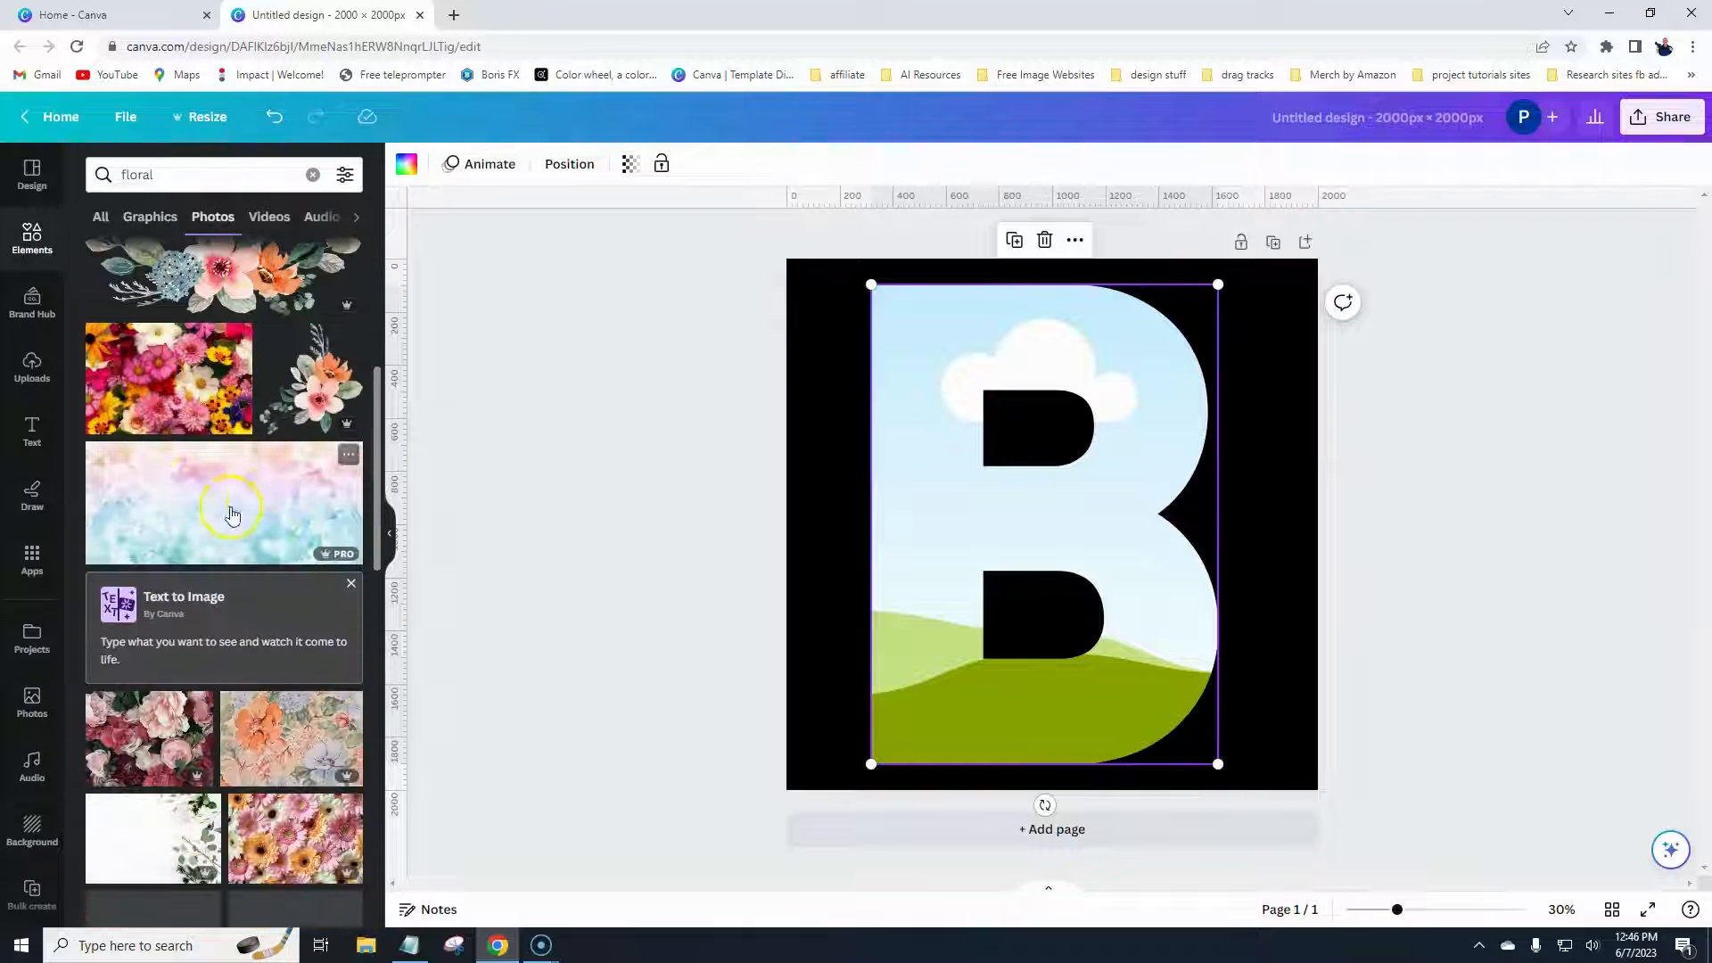
left_click(161, 421)
left_click_drag(982, 473, 981, 451)
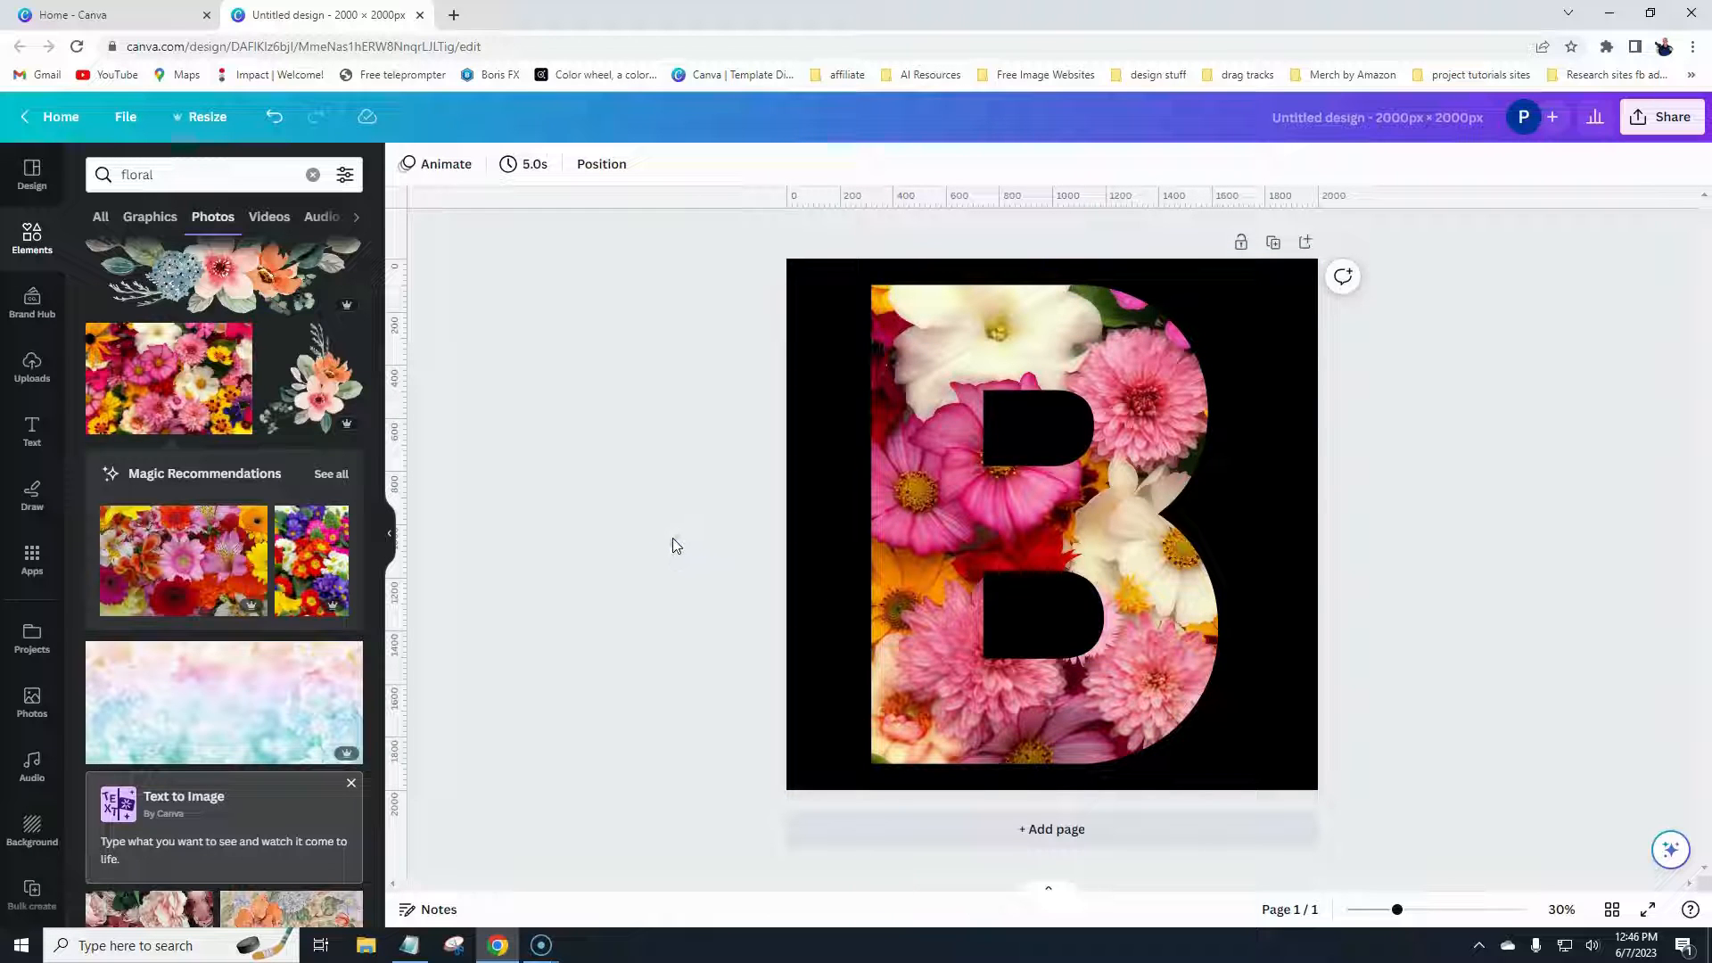
left_click(895, 470)
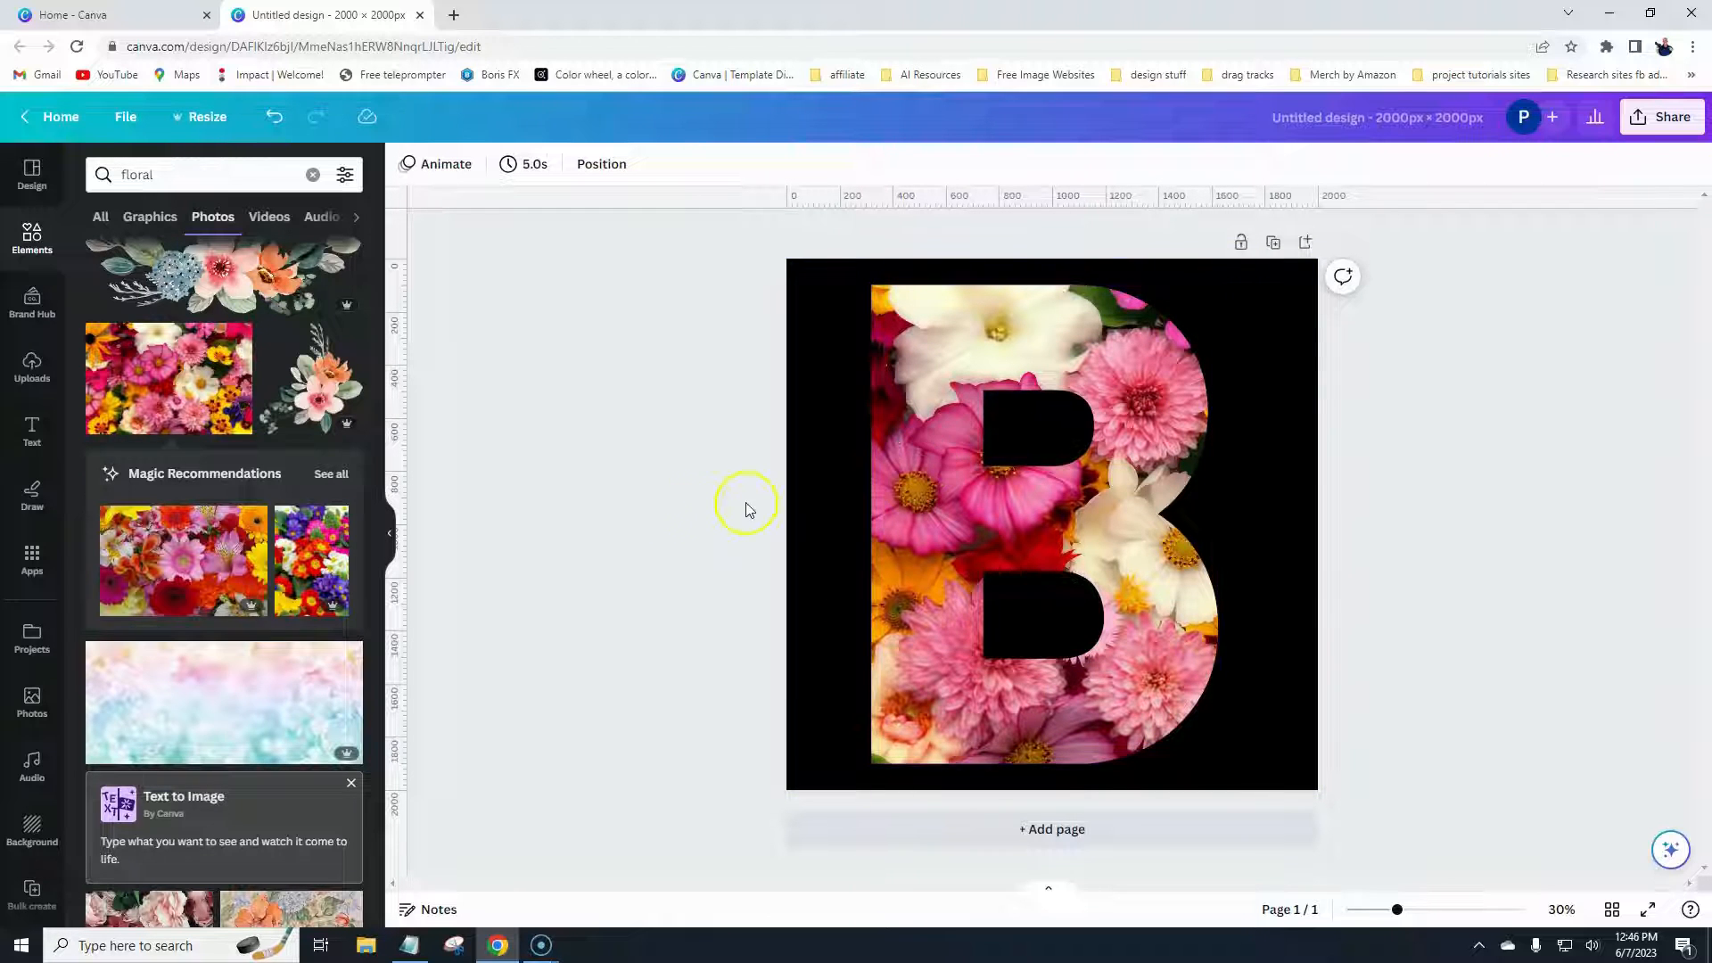
left_click(945, 456)
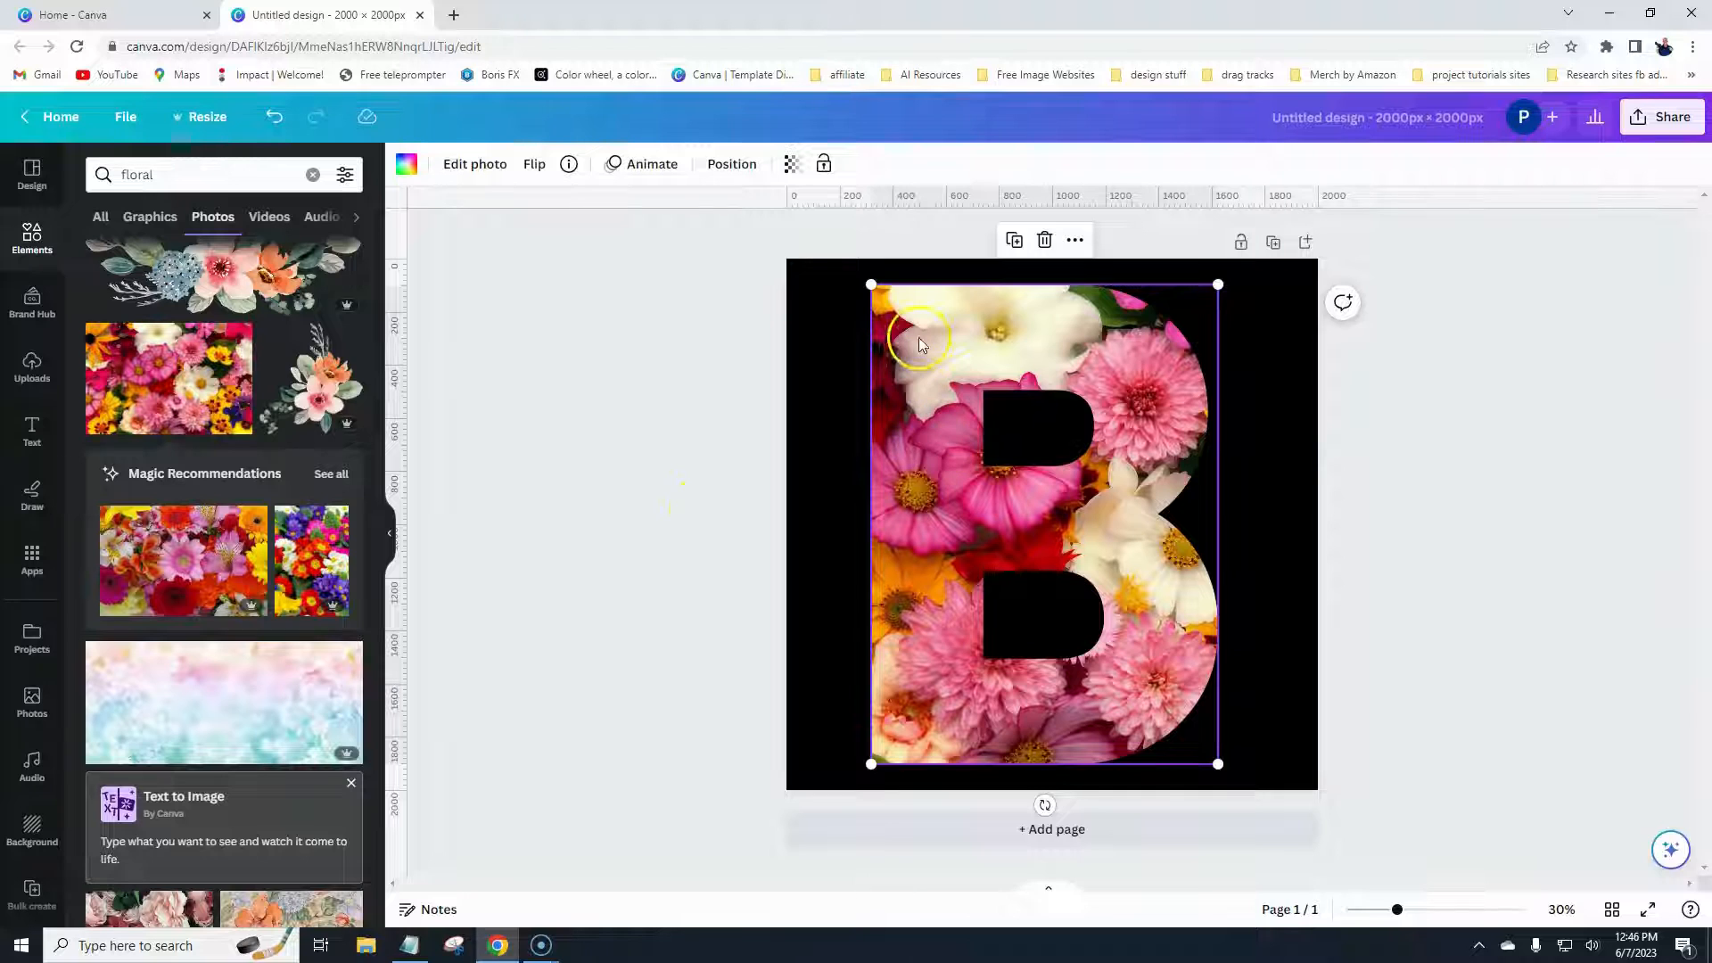
left_click(707, 417)
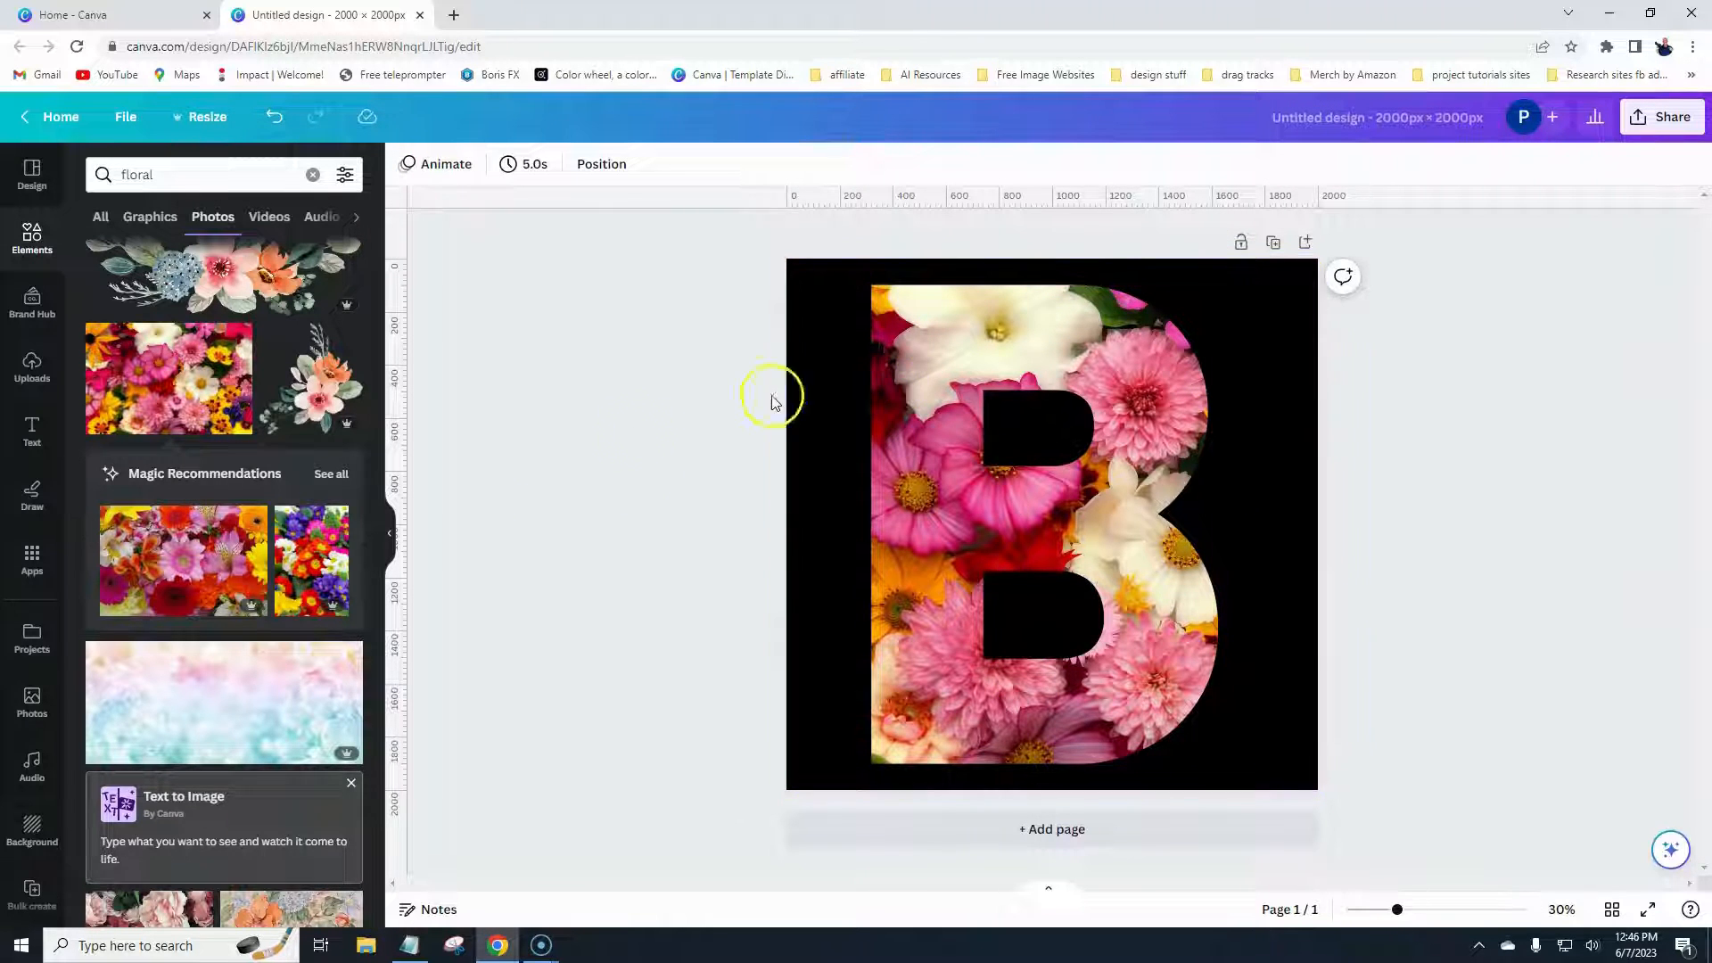
- Add a text box containing the letter B, enlarge it to about size 734 and set its font to Bernoru SemiCondensed
left_click(27, 428)
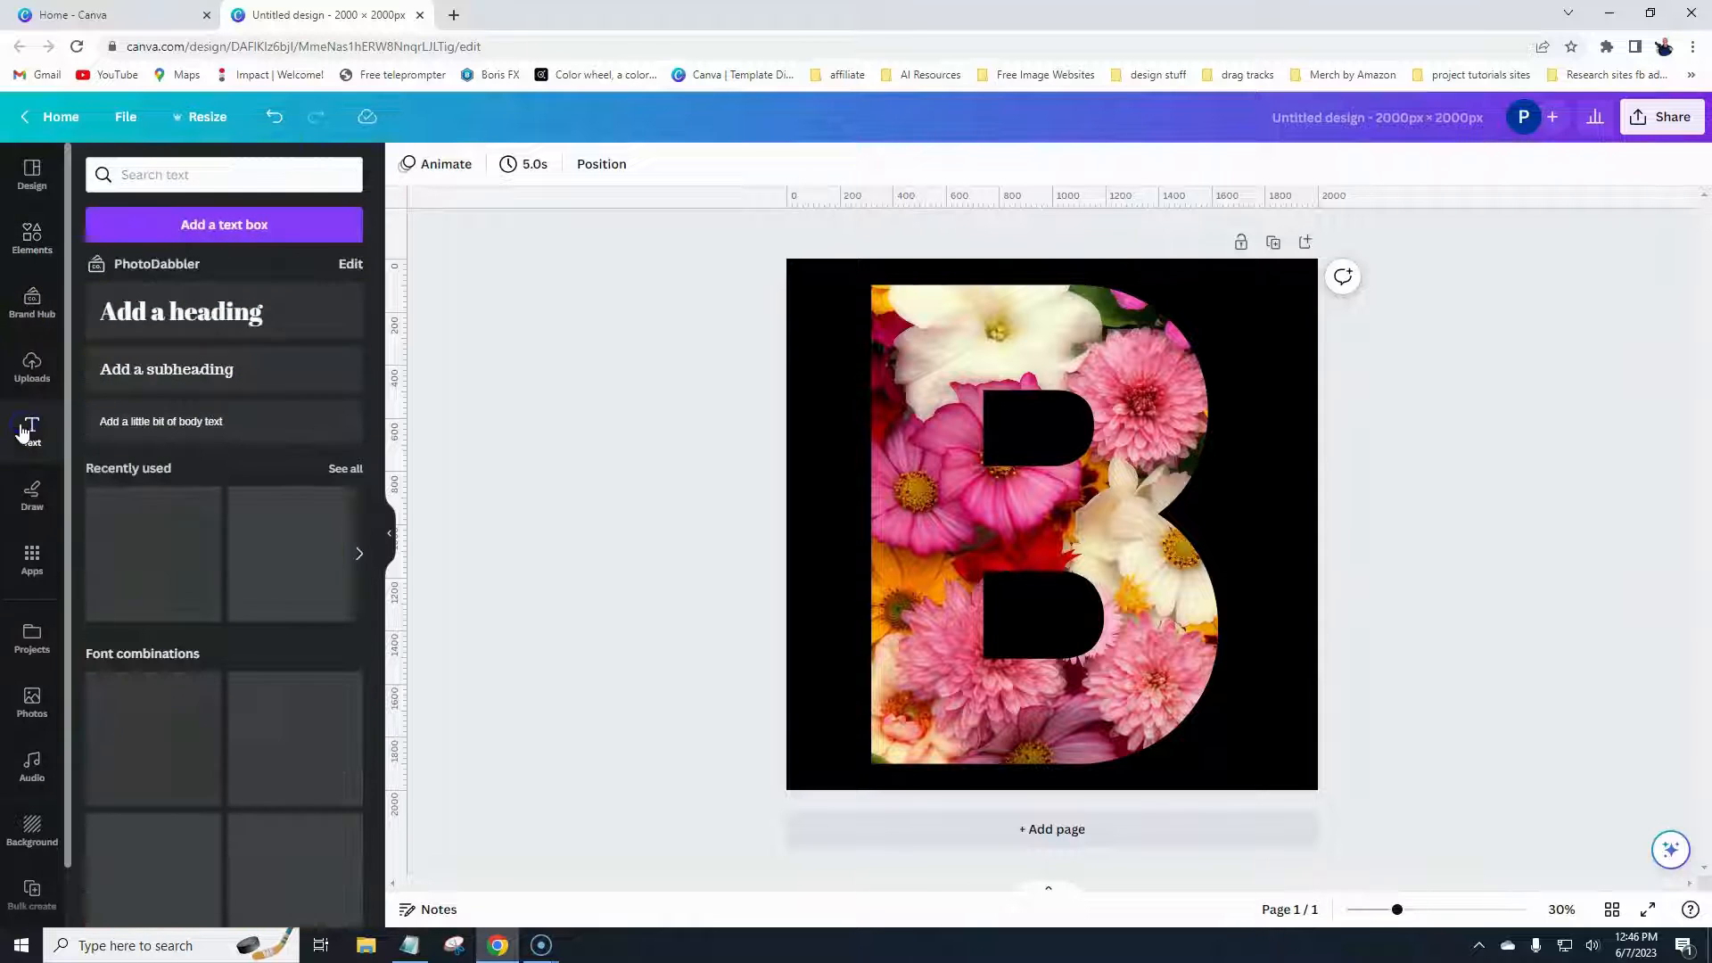
left_click(202, 230)
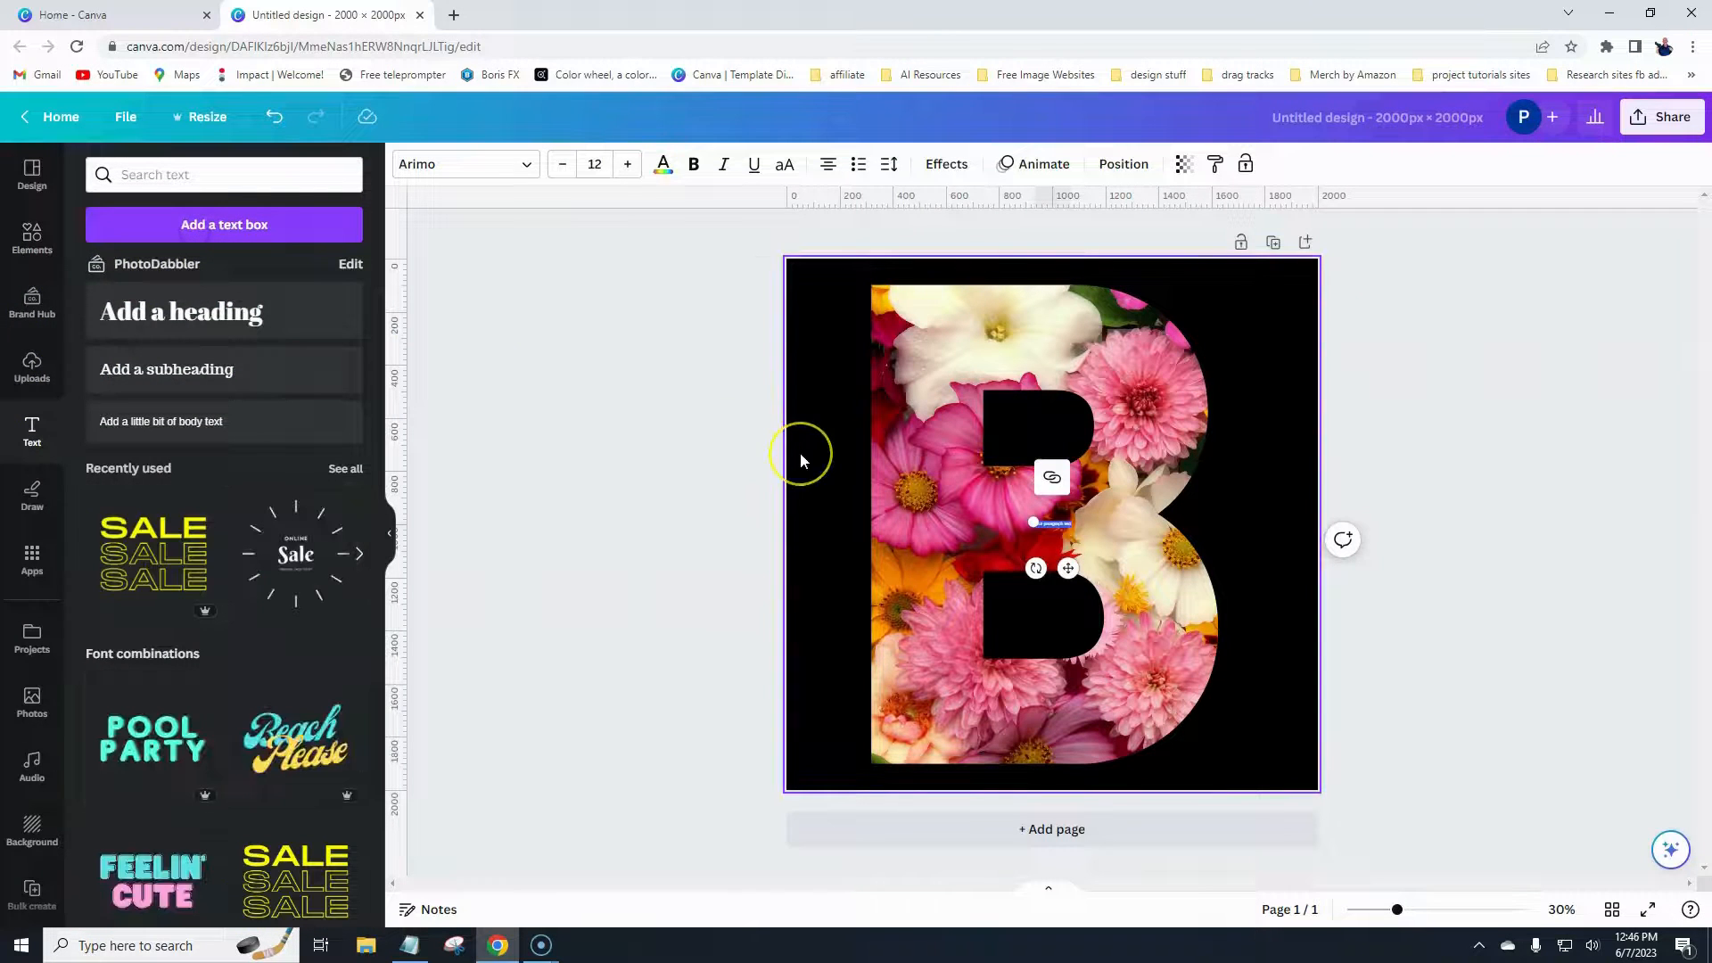
left_click(800, 455)
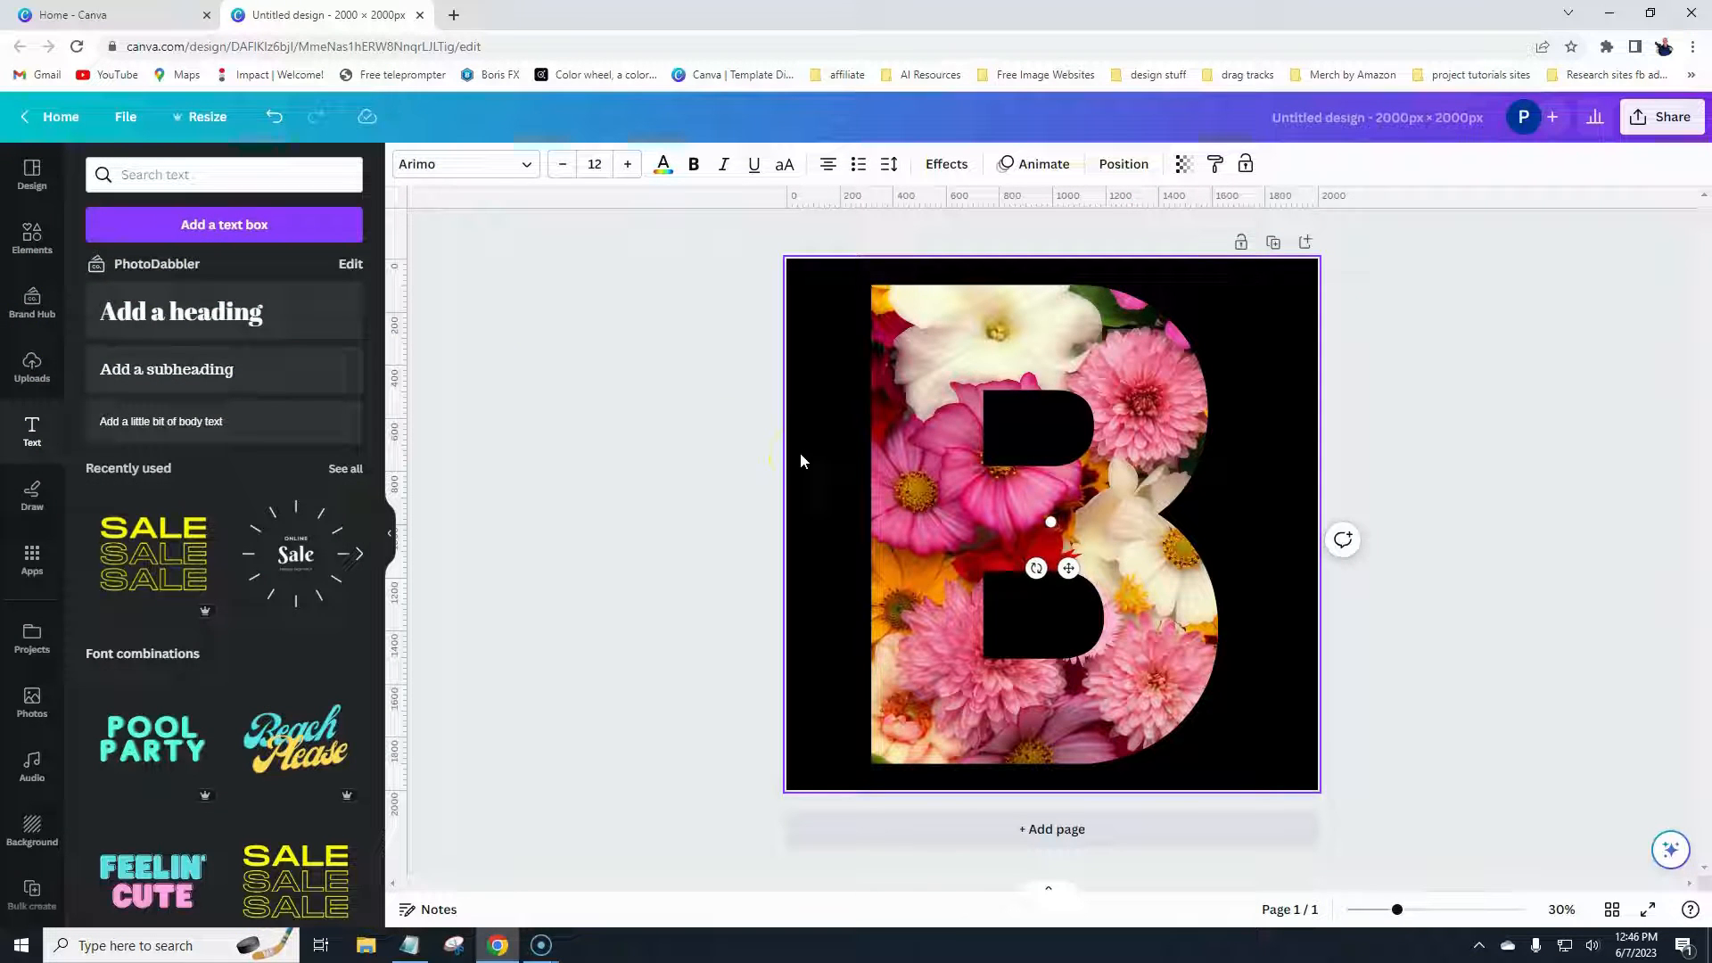
left_click(1047, 523)
left_click_drag(1020, 470, 741, 294)
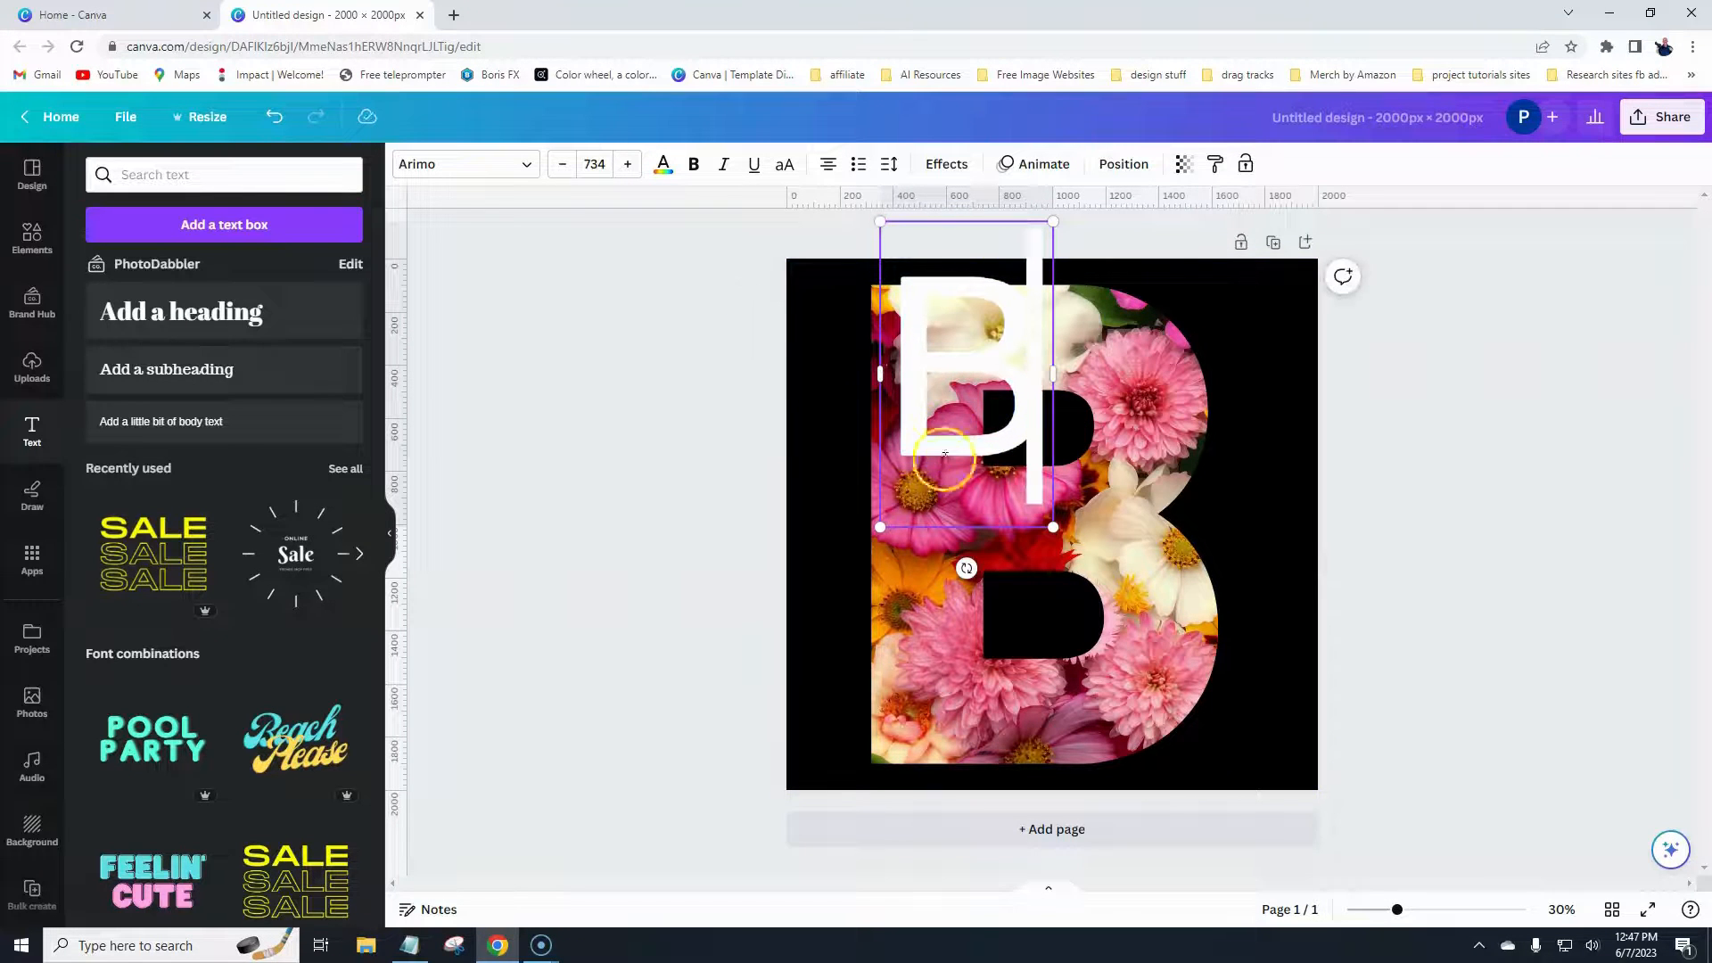
left_click(517, 166)
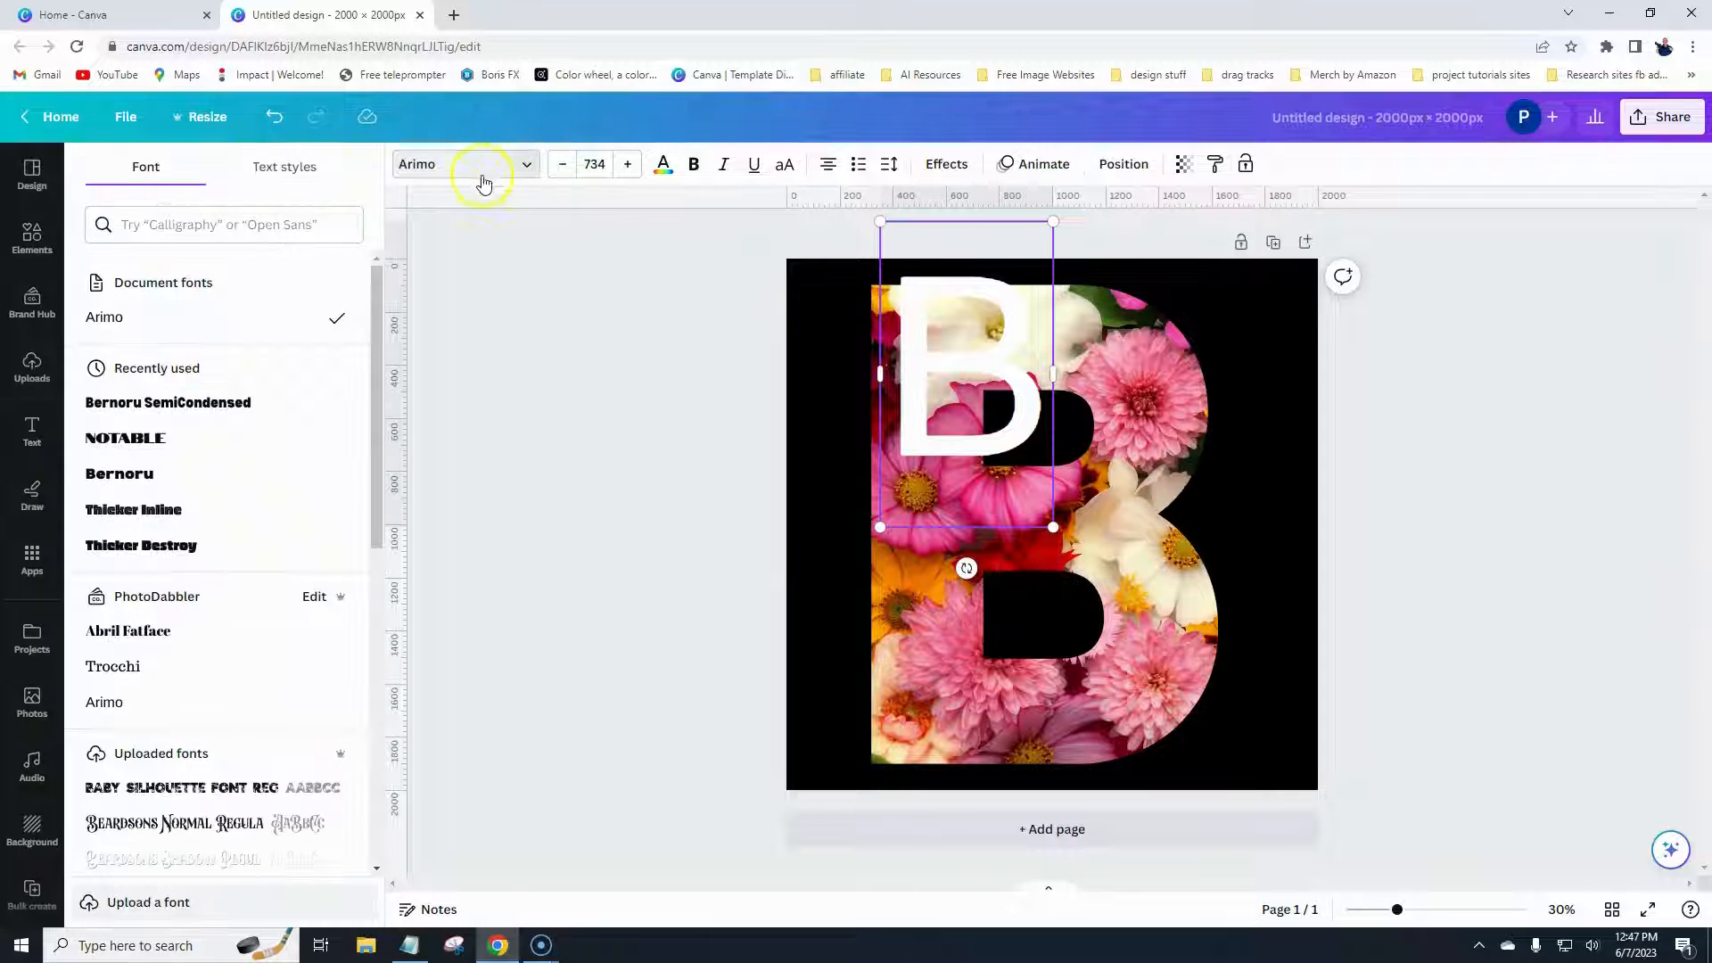
left_click(210, 403)
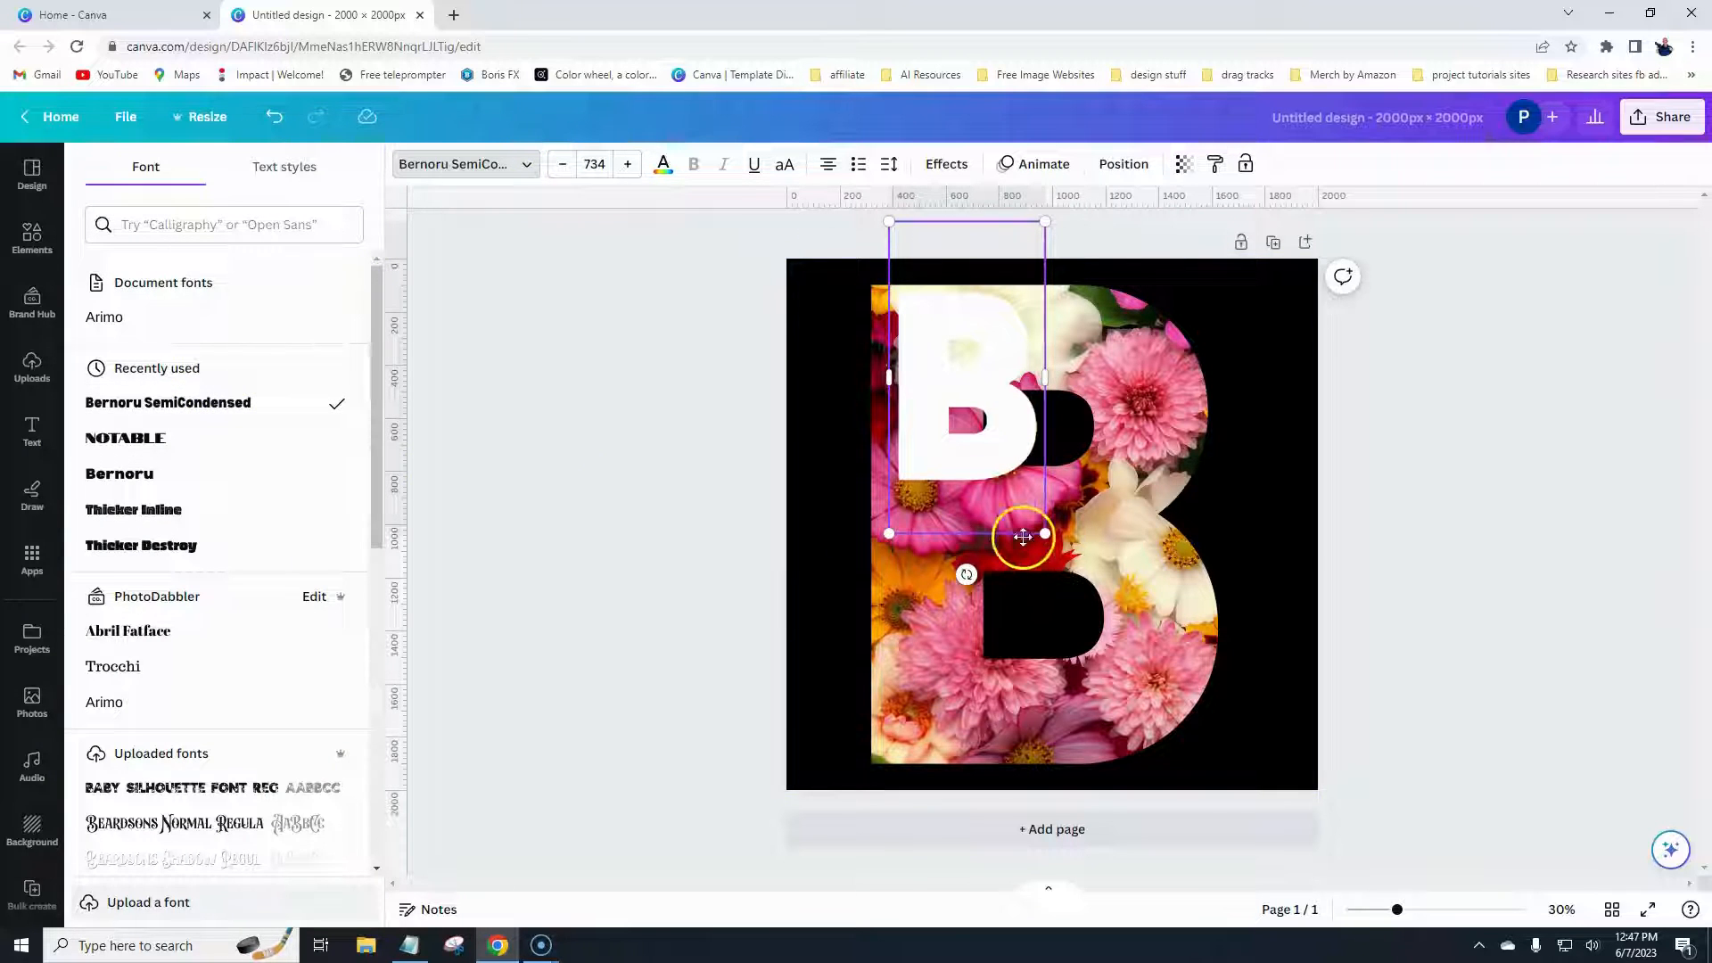
- Enlarge the white B text to slightly larger than the floral B frame and place it directly over the frame
left_click_drag(1047, 535, 1399, 860)
left_click(673, 619)
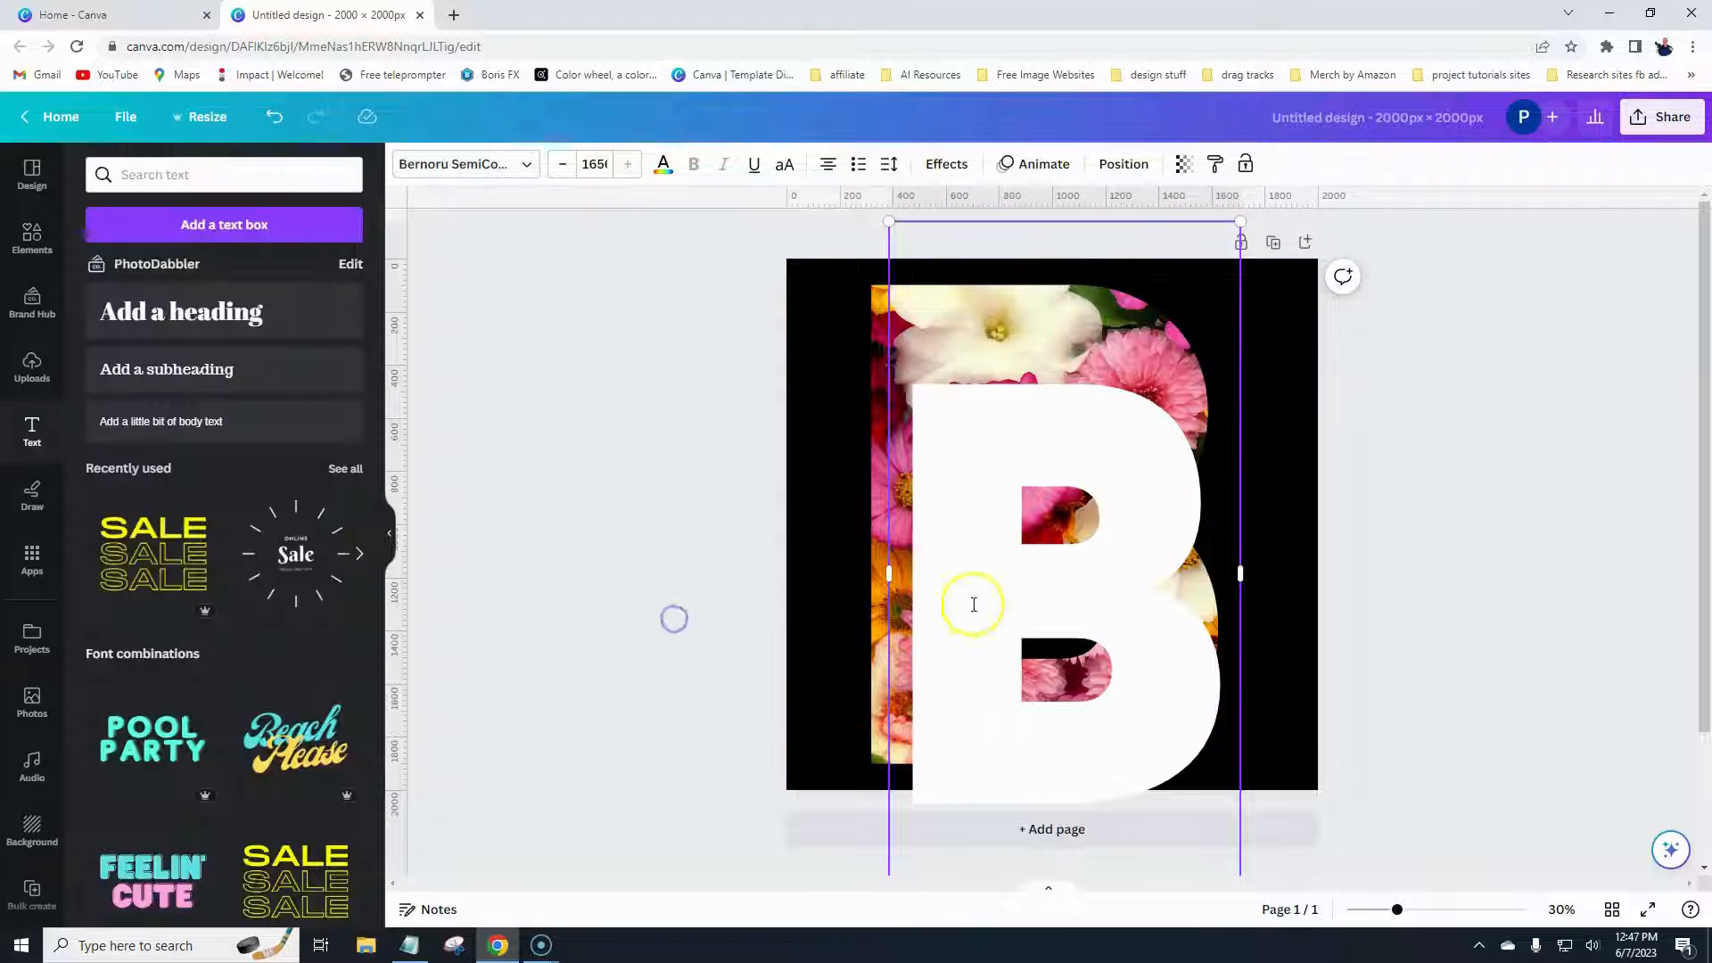
left_click_drag(979, 569, 939, 468)
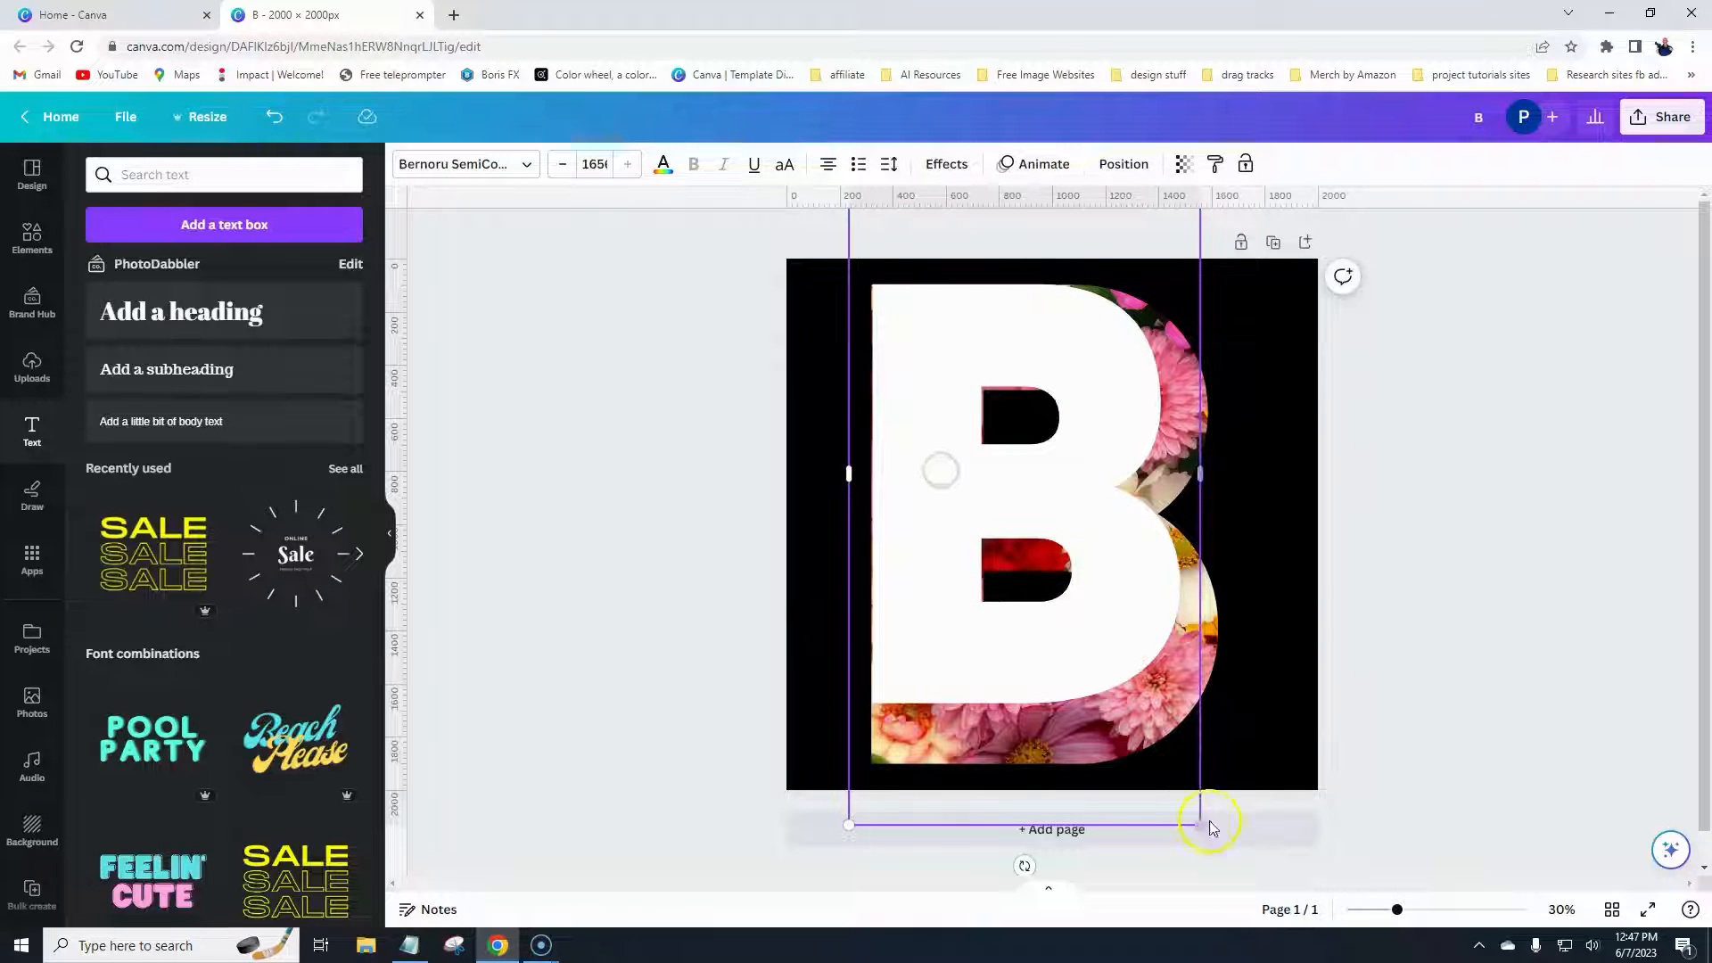
left_click_drag(1222, 843, 1360, 898)
left_click_drag(1086, 731, 1052, 703)
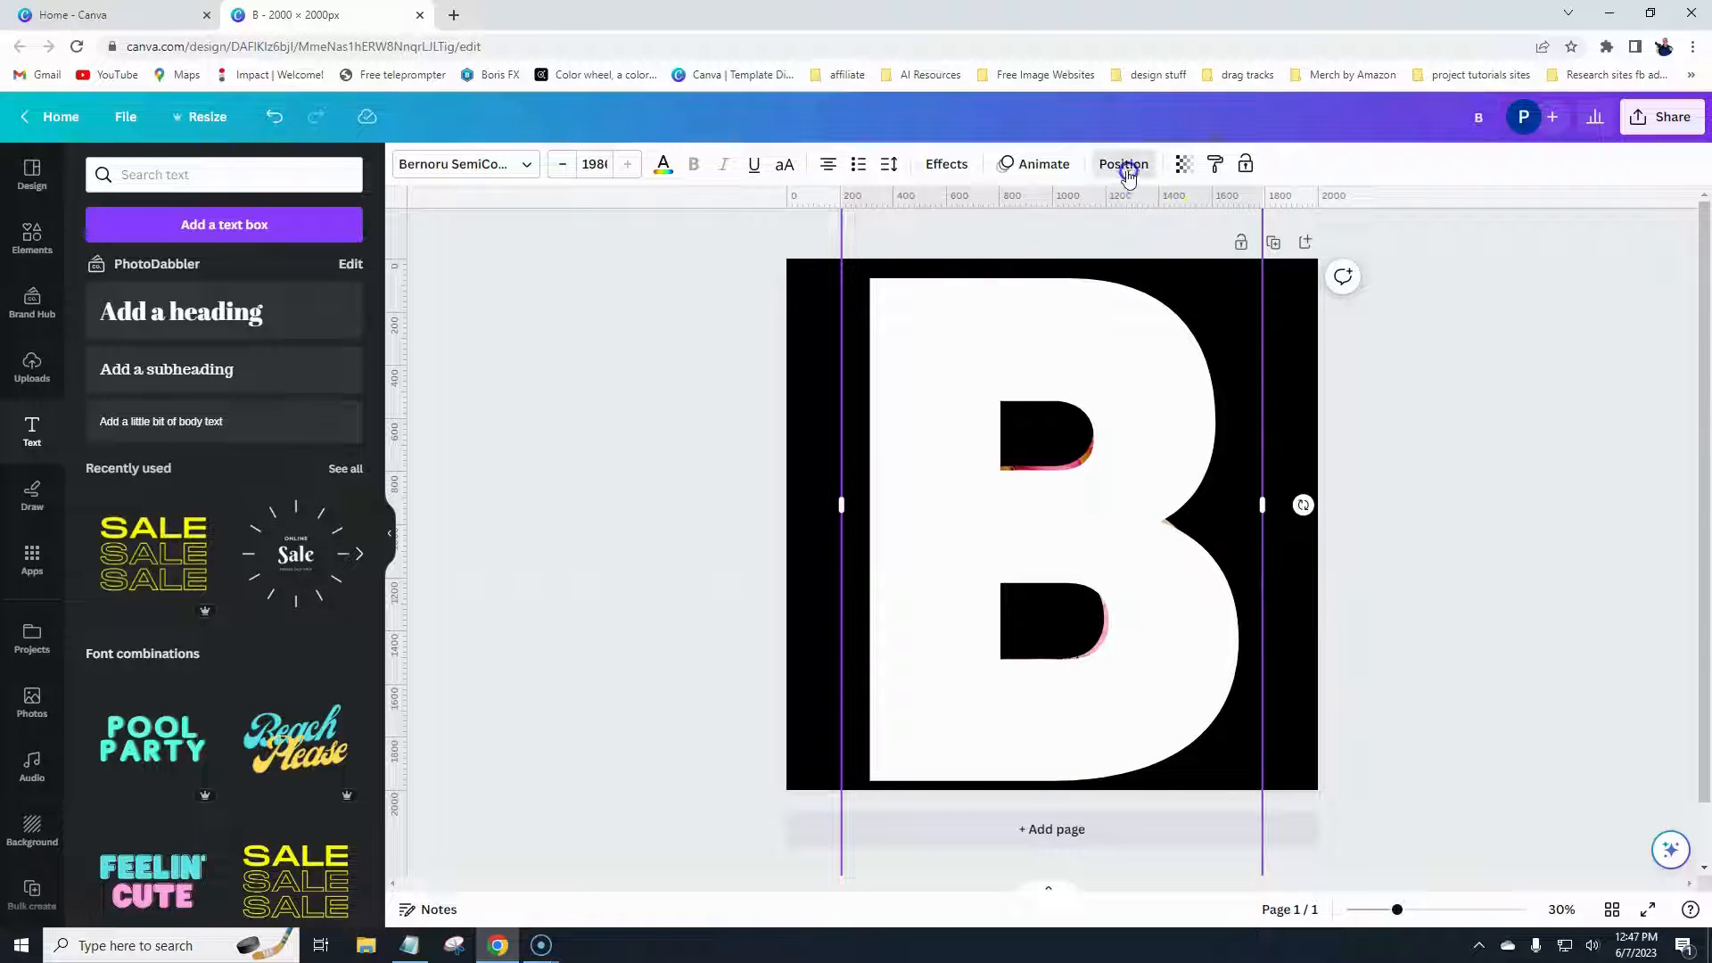
- Send the white B text behind the floral B frame, and shift the frame slightly to even out the white outline around it
left_click(1126, 169)
left_click(244, 246)
left_click(605, 372)
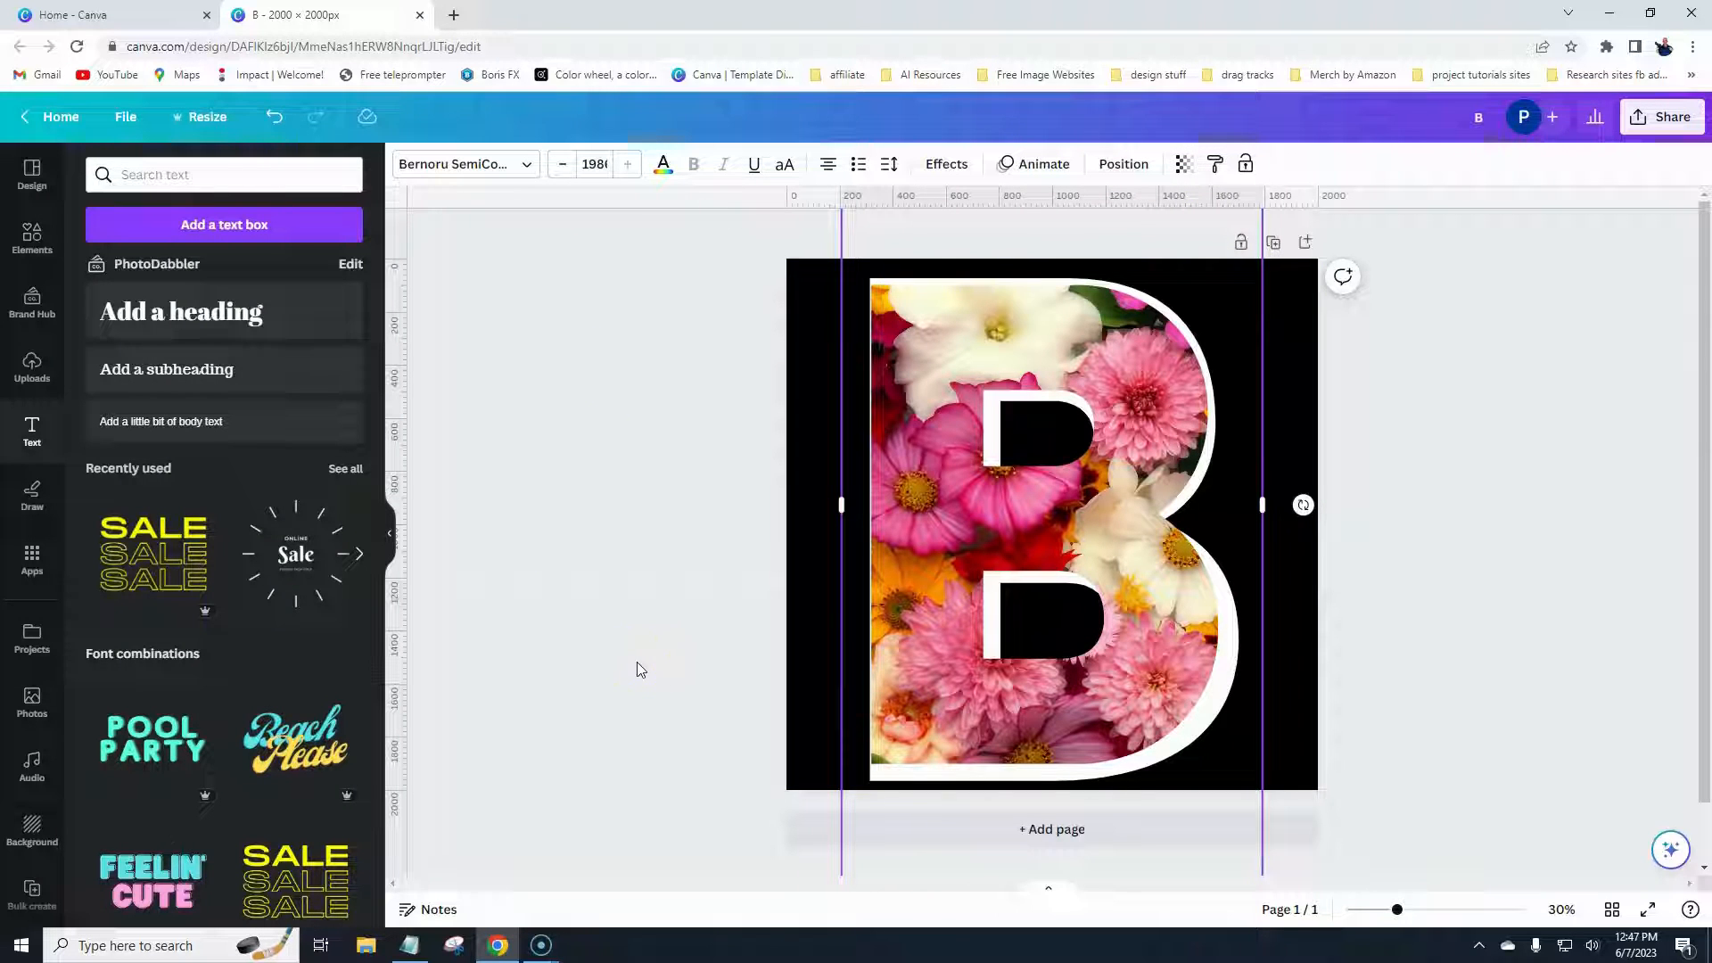
left_click(851, 639)
left_click_drag(1012, 631, 996, 629)
left_click(625, 646)
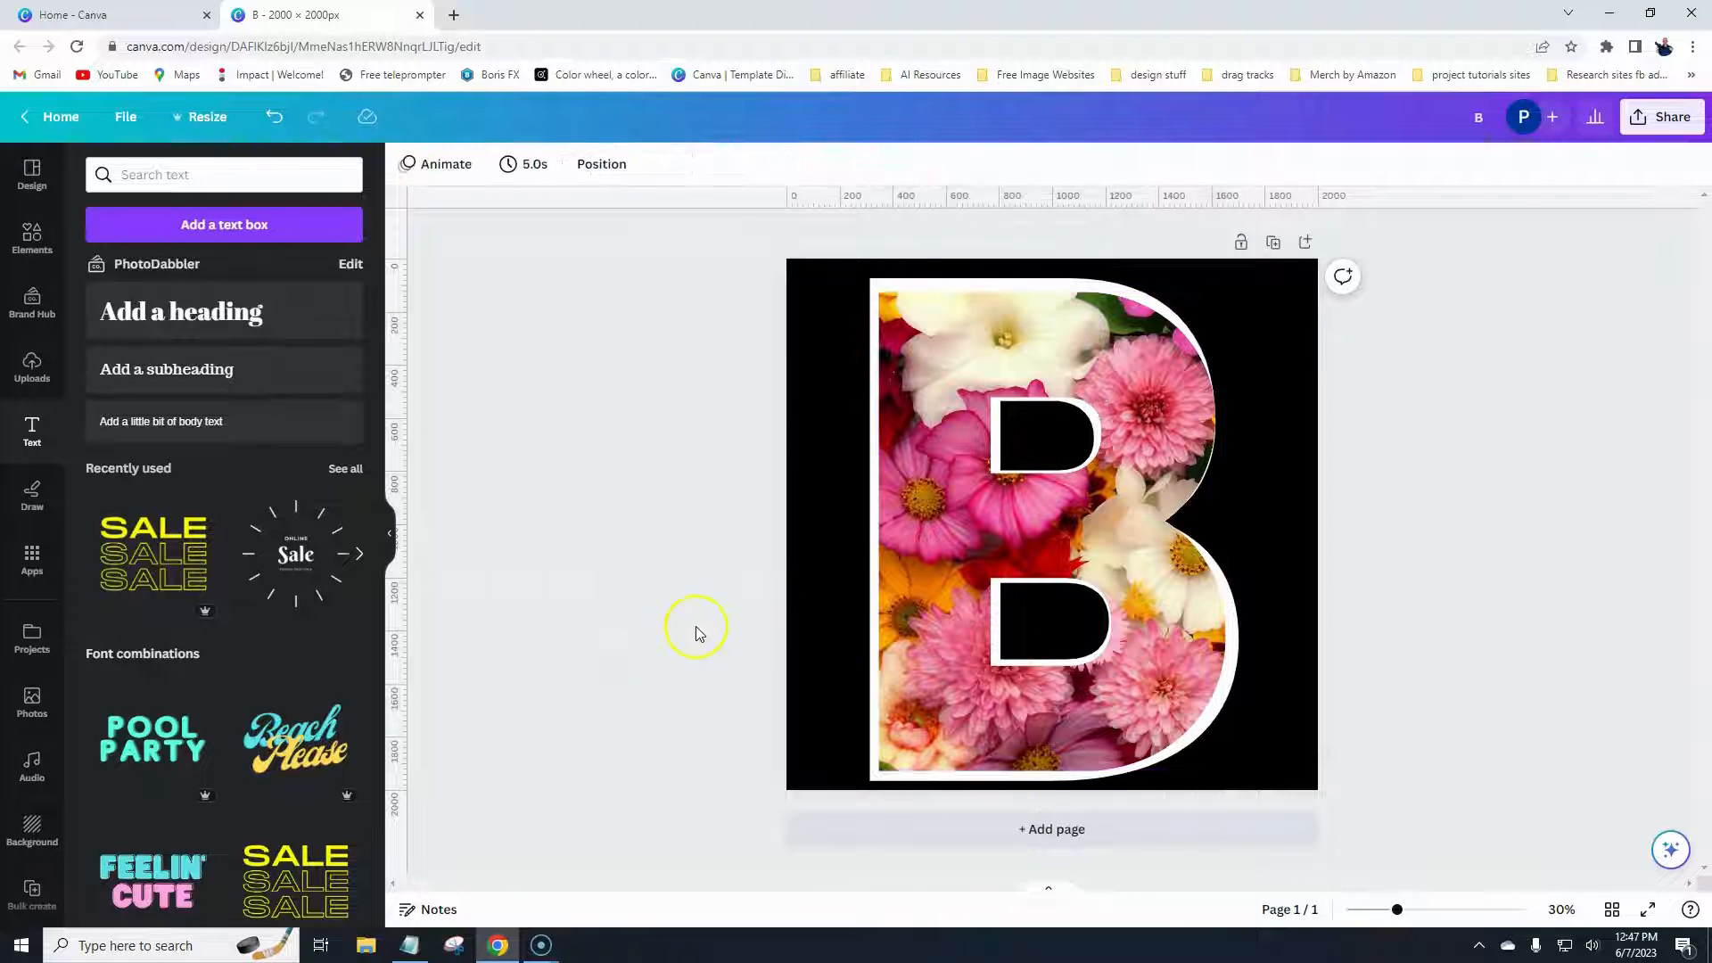
- Browse the font list for the white B text to examine the available thick typefaces, leaving the font as it is
left_click(875, 451)
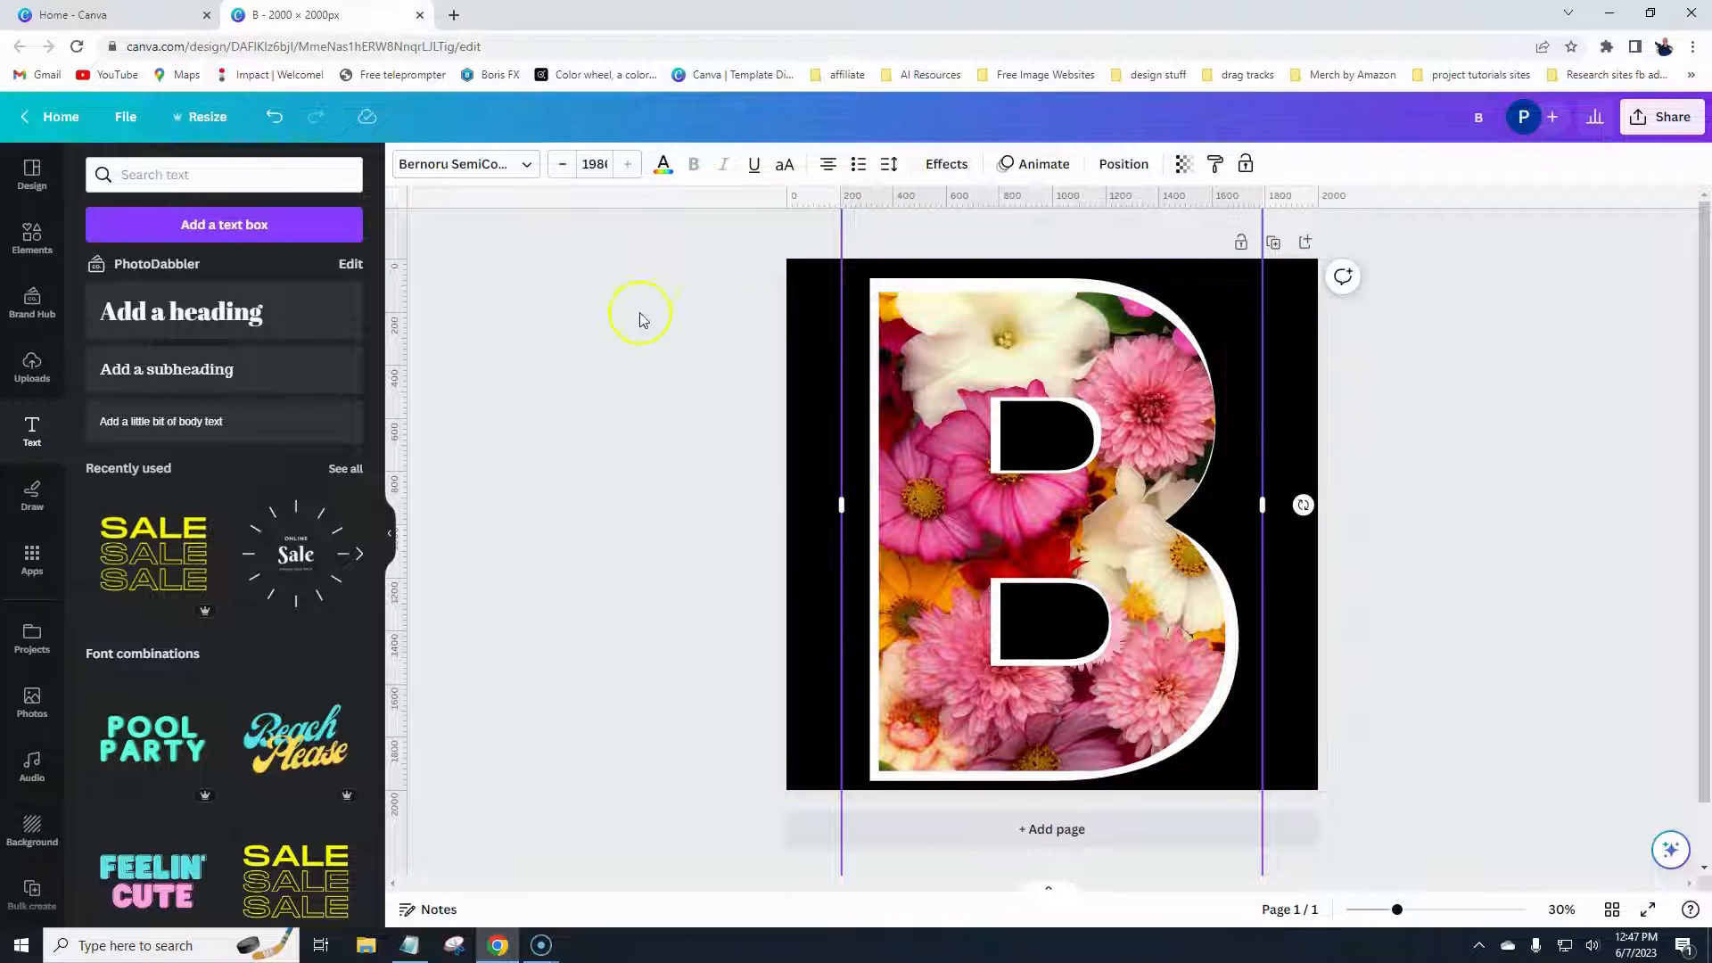
left_click(655, 355)
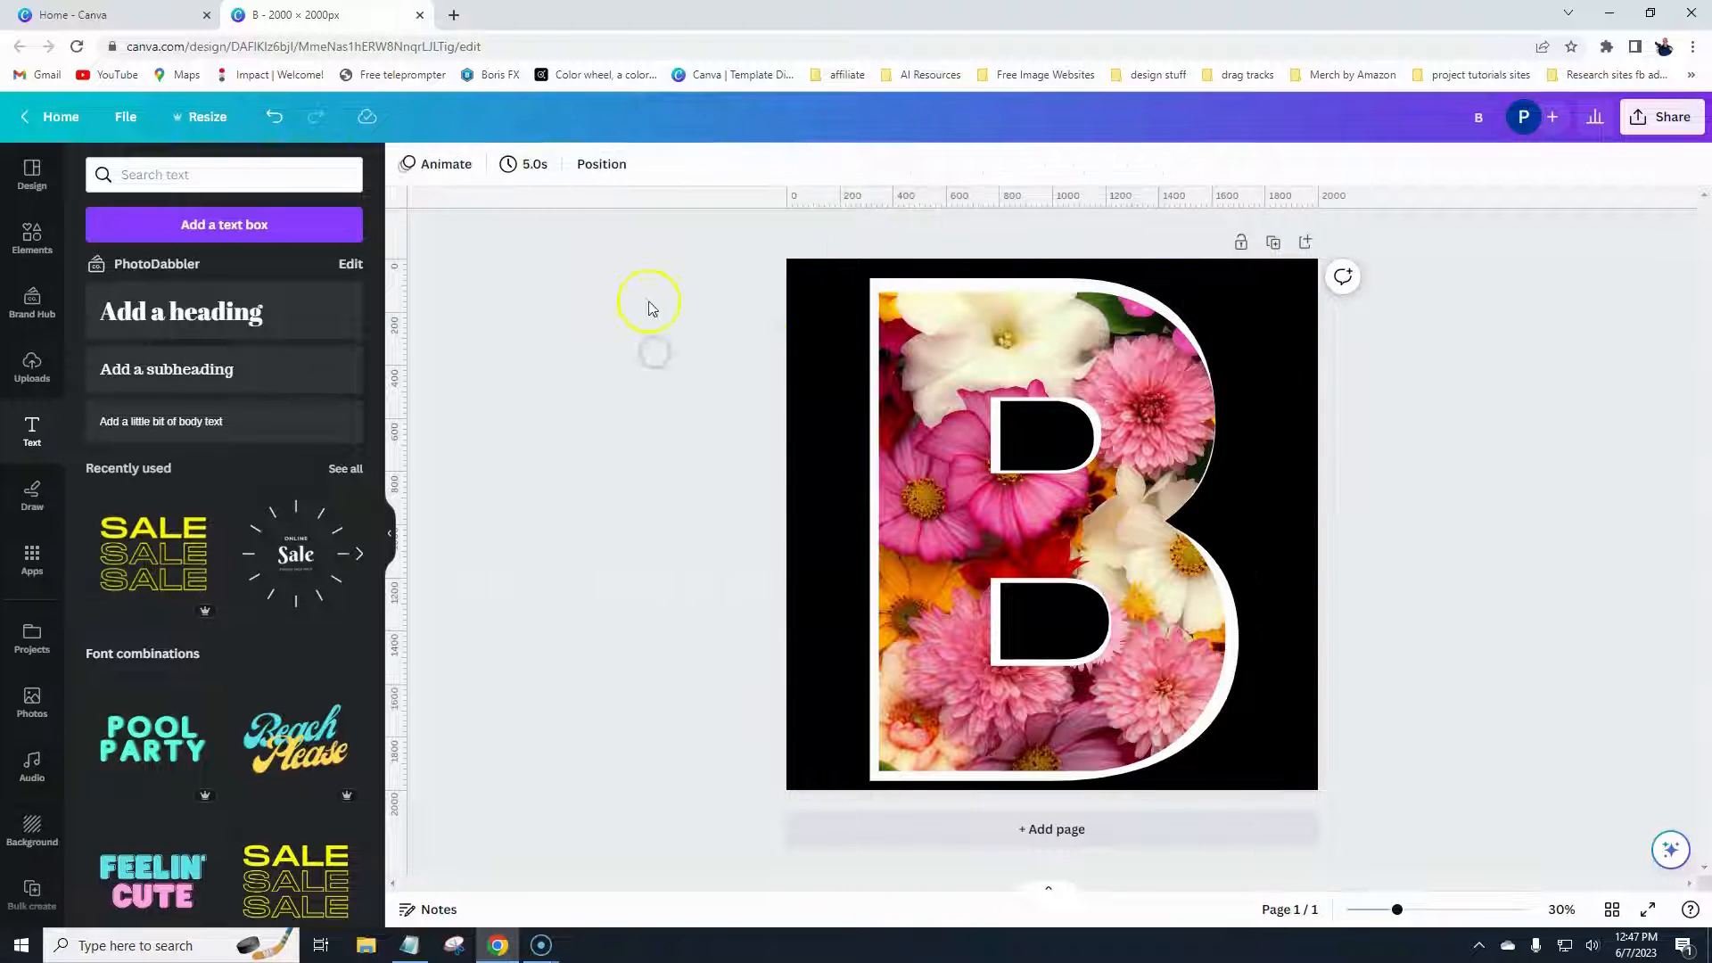
left_click(875, 362)
left_click(528, 165)
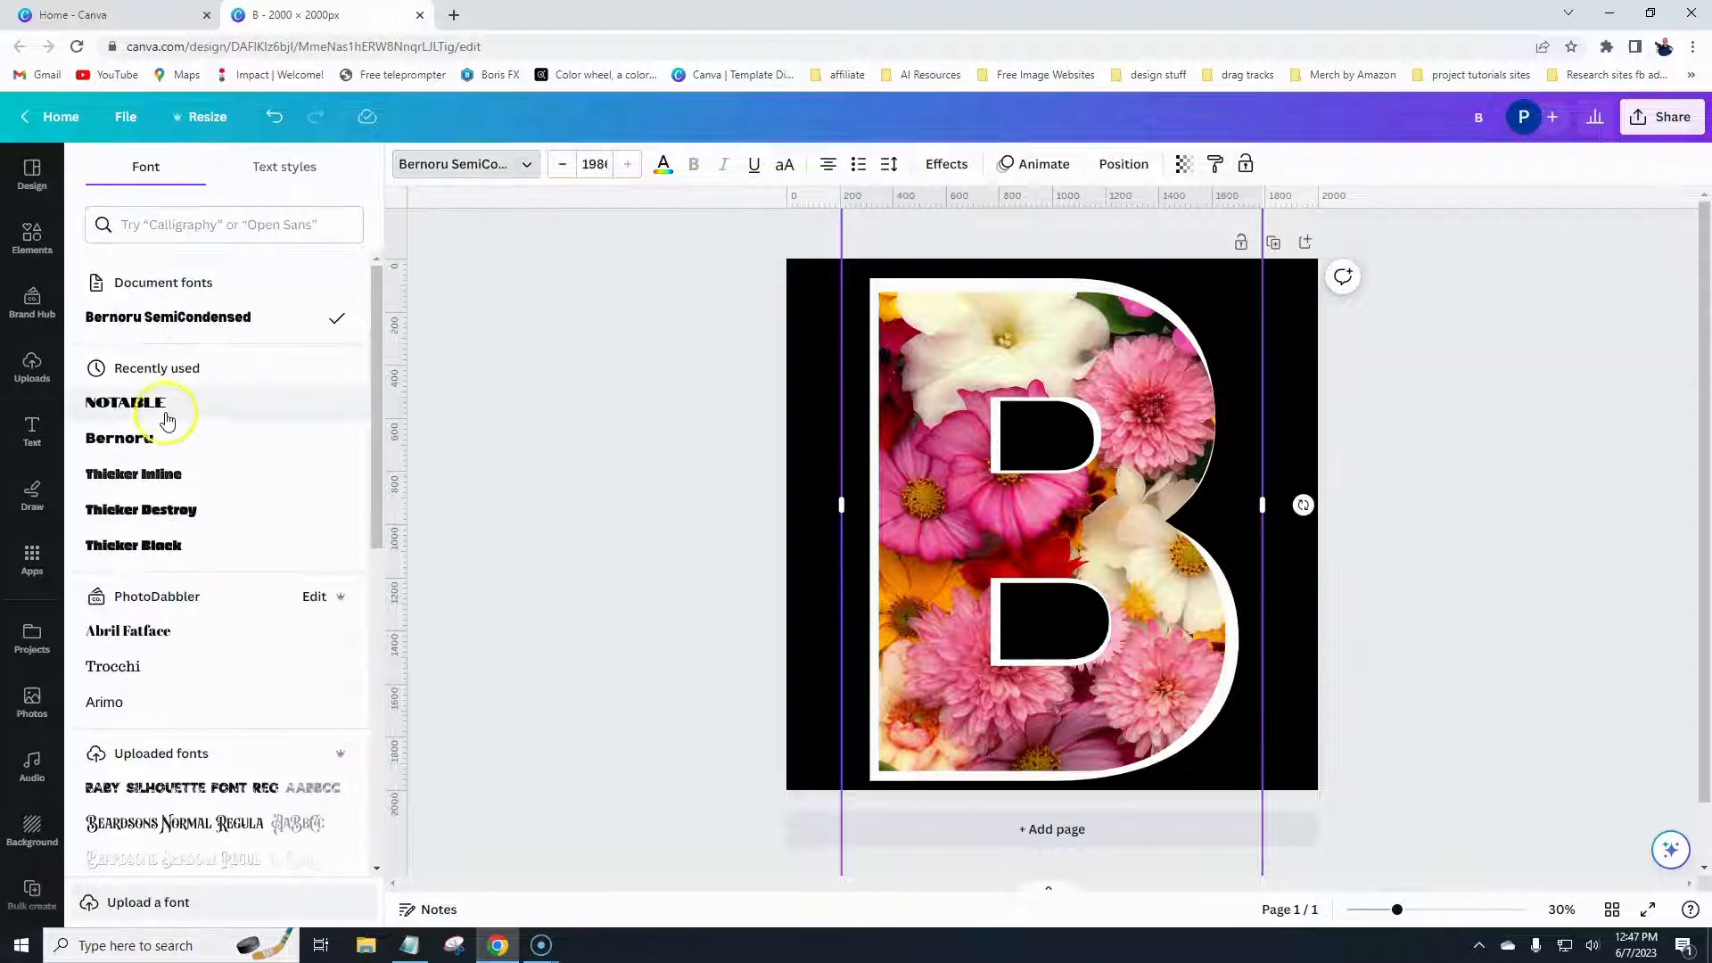
scroll(183, 517, "down", 15)
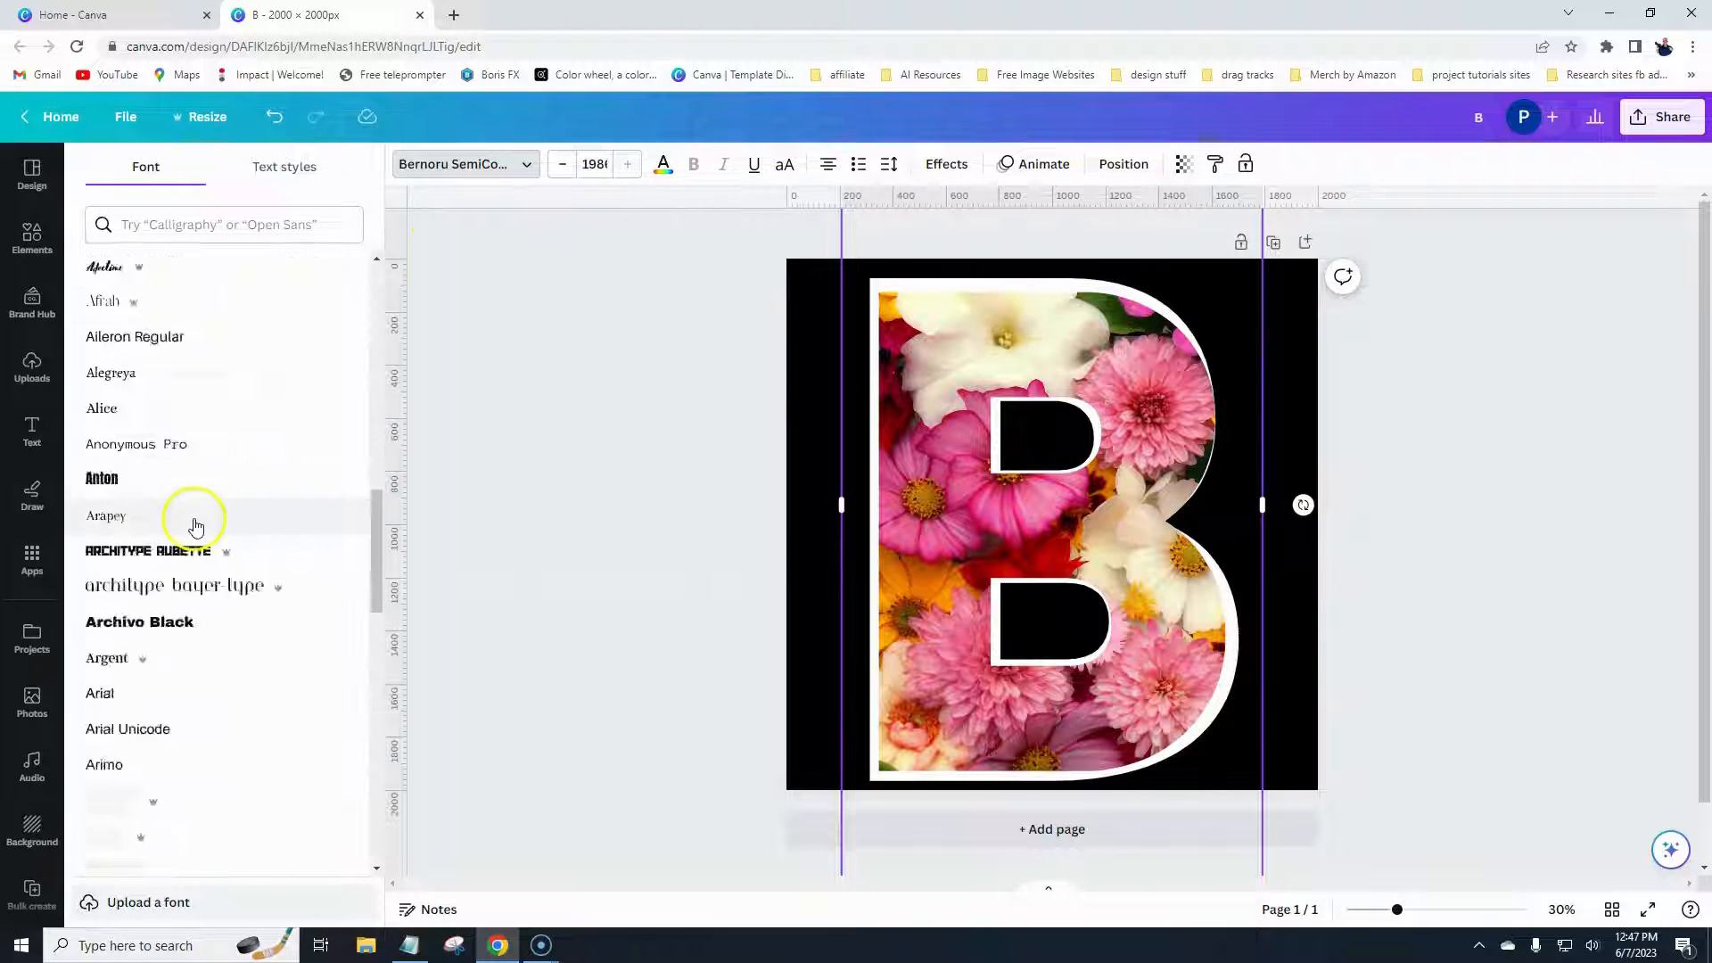
scroll(195, 526, "down", 20)
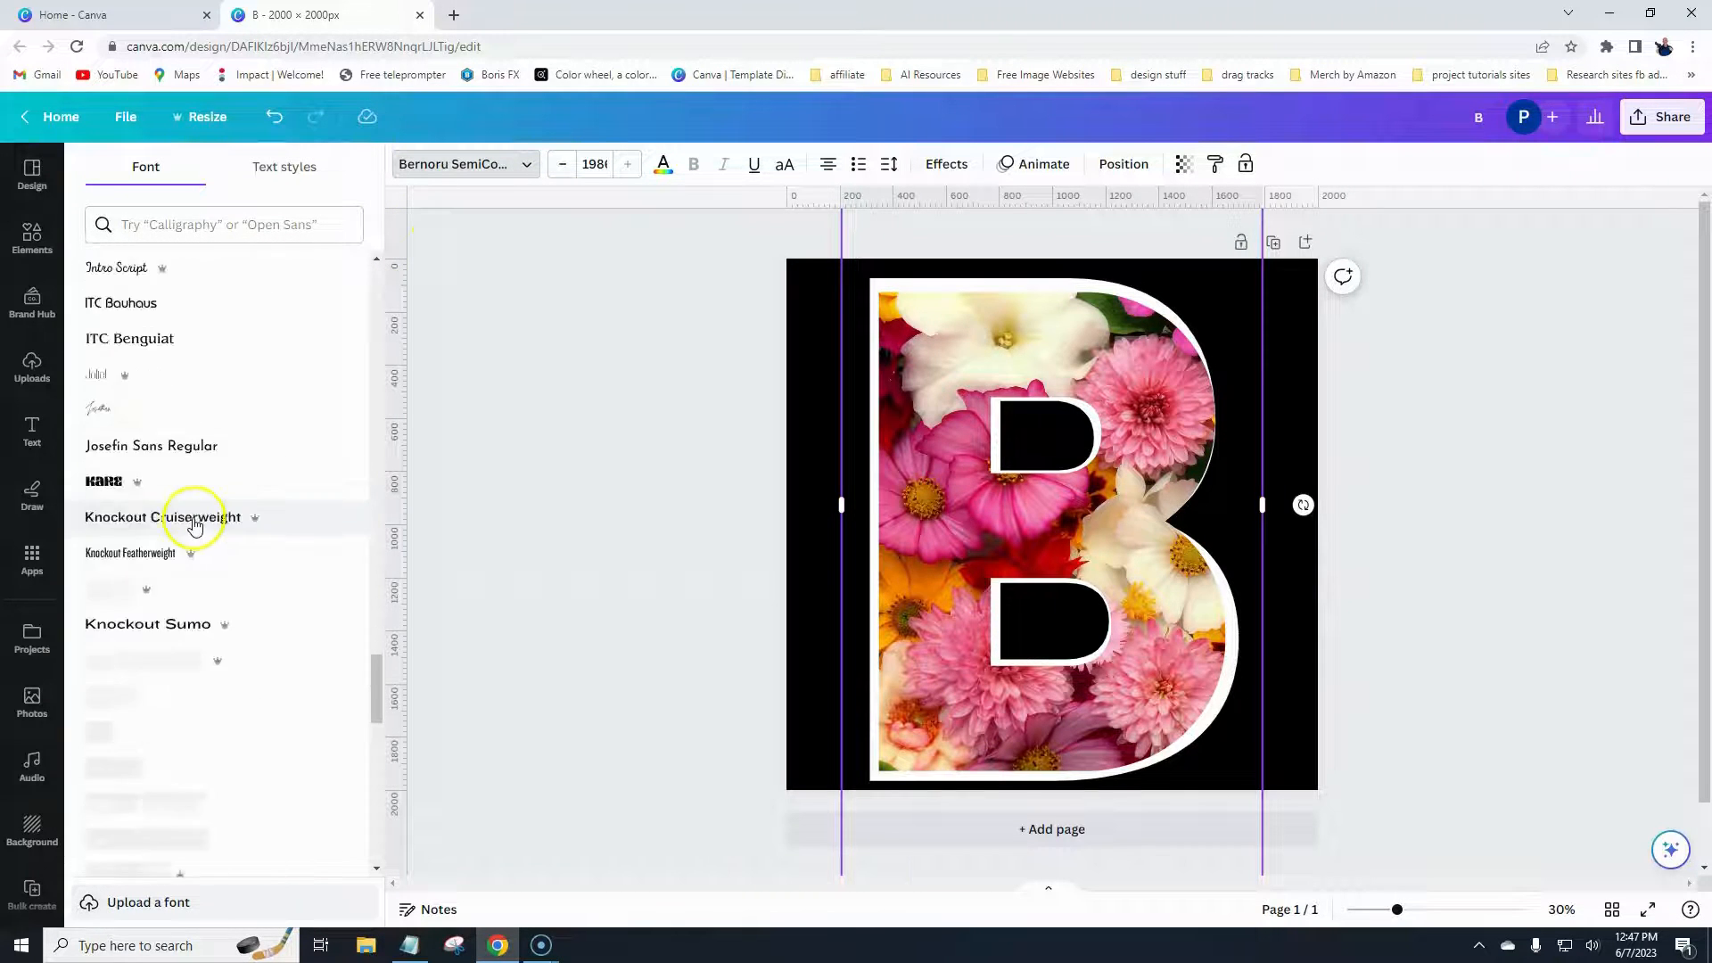
scroll(195, 526, "down", 5)
left_click(575, 458)
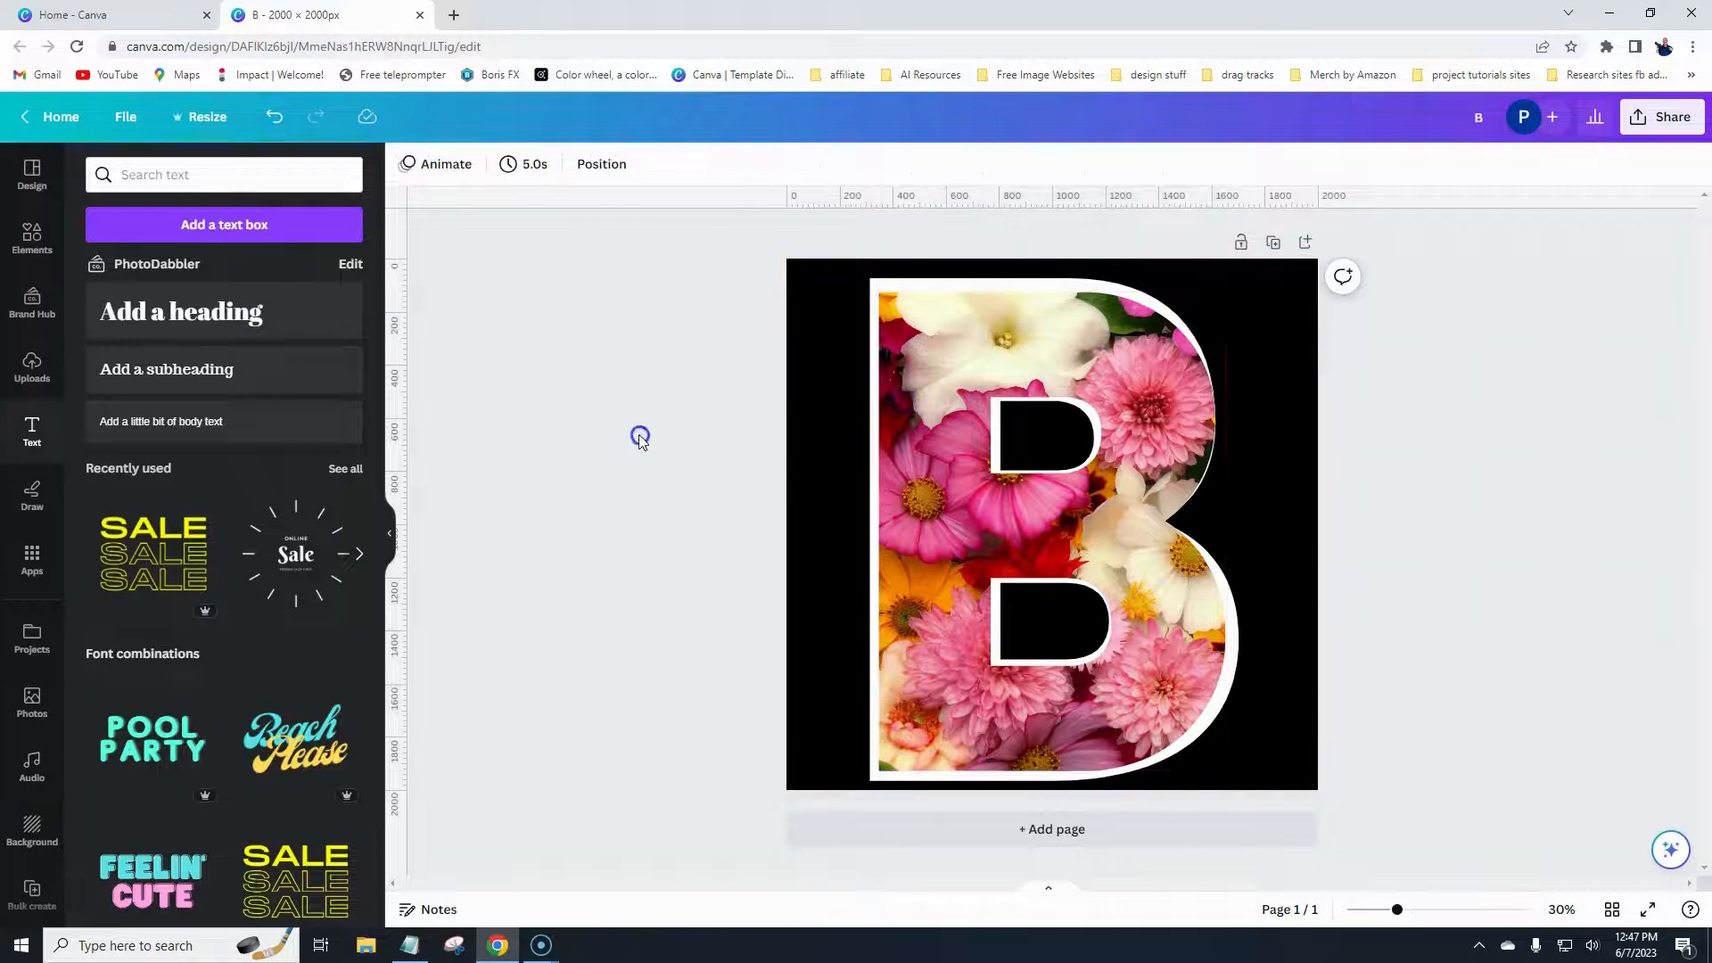
- Delete the floral B frame and the white B text together from the page
left_click_drag(705, 317, 1169, 619)
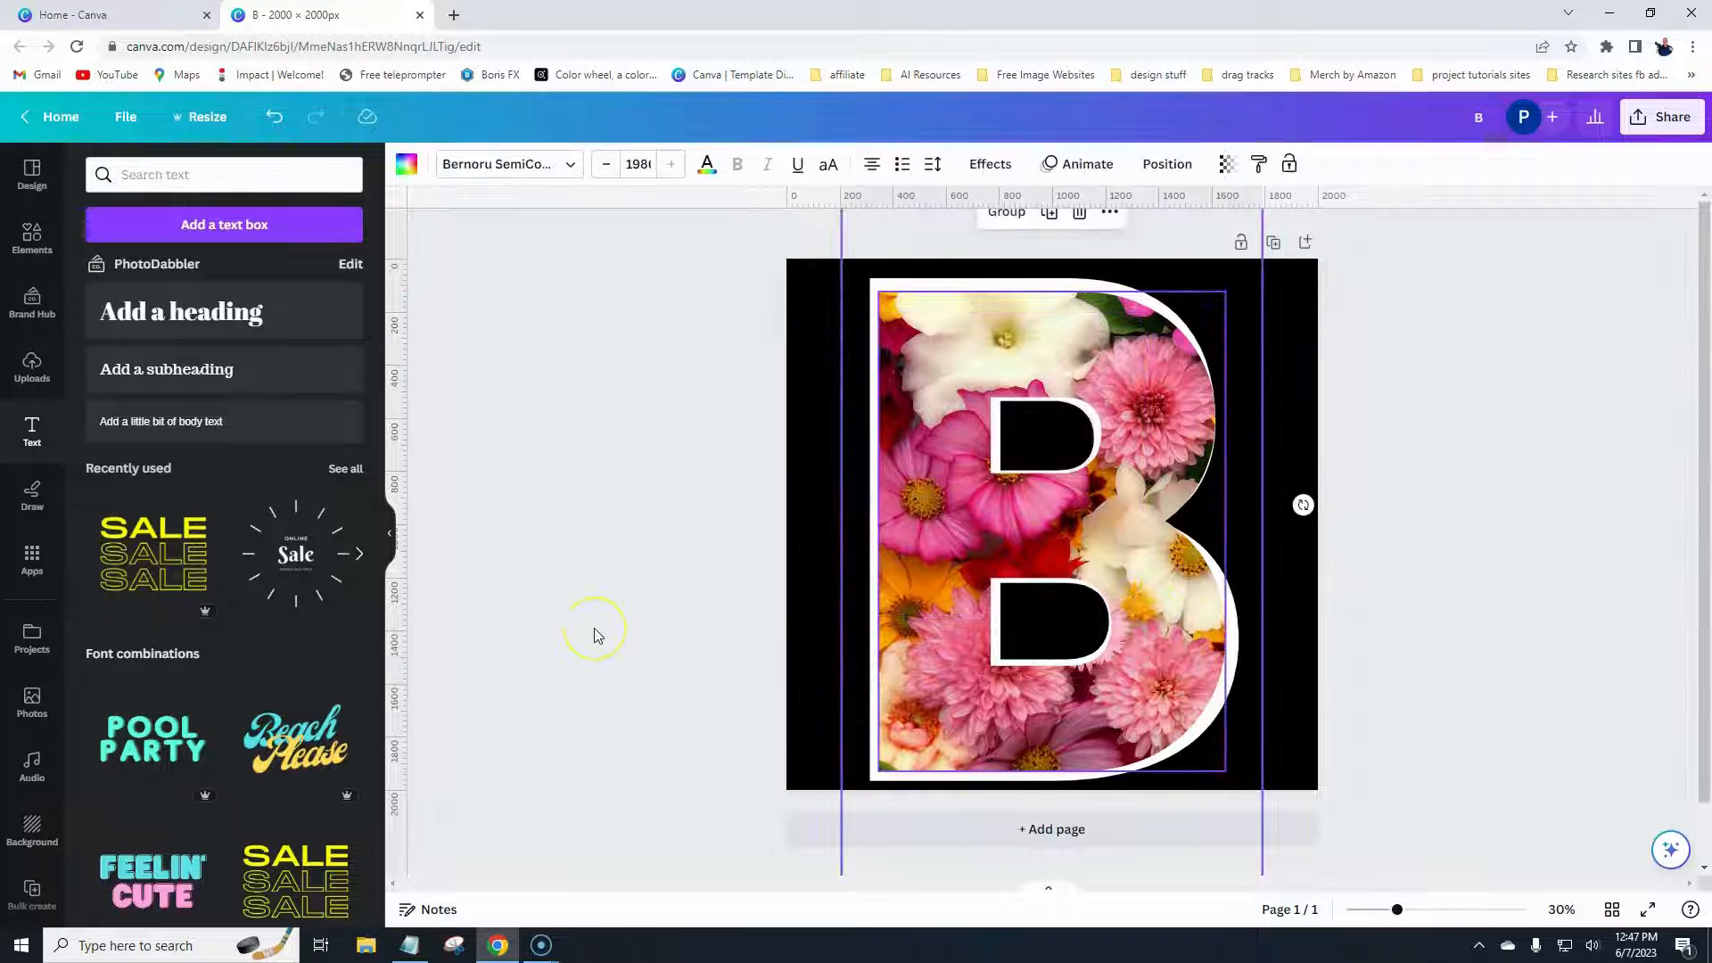
key("Delete")
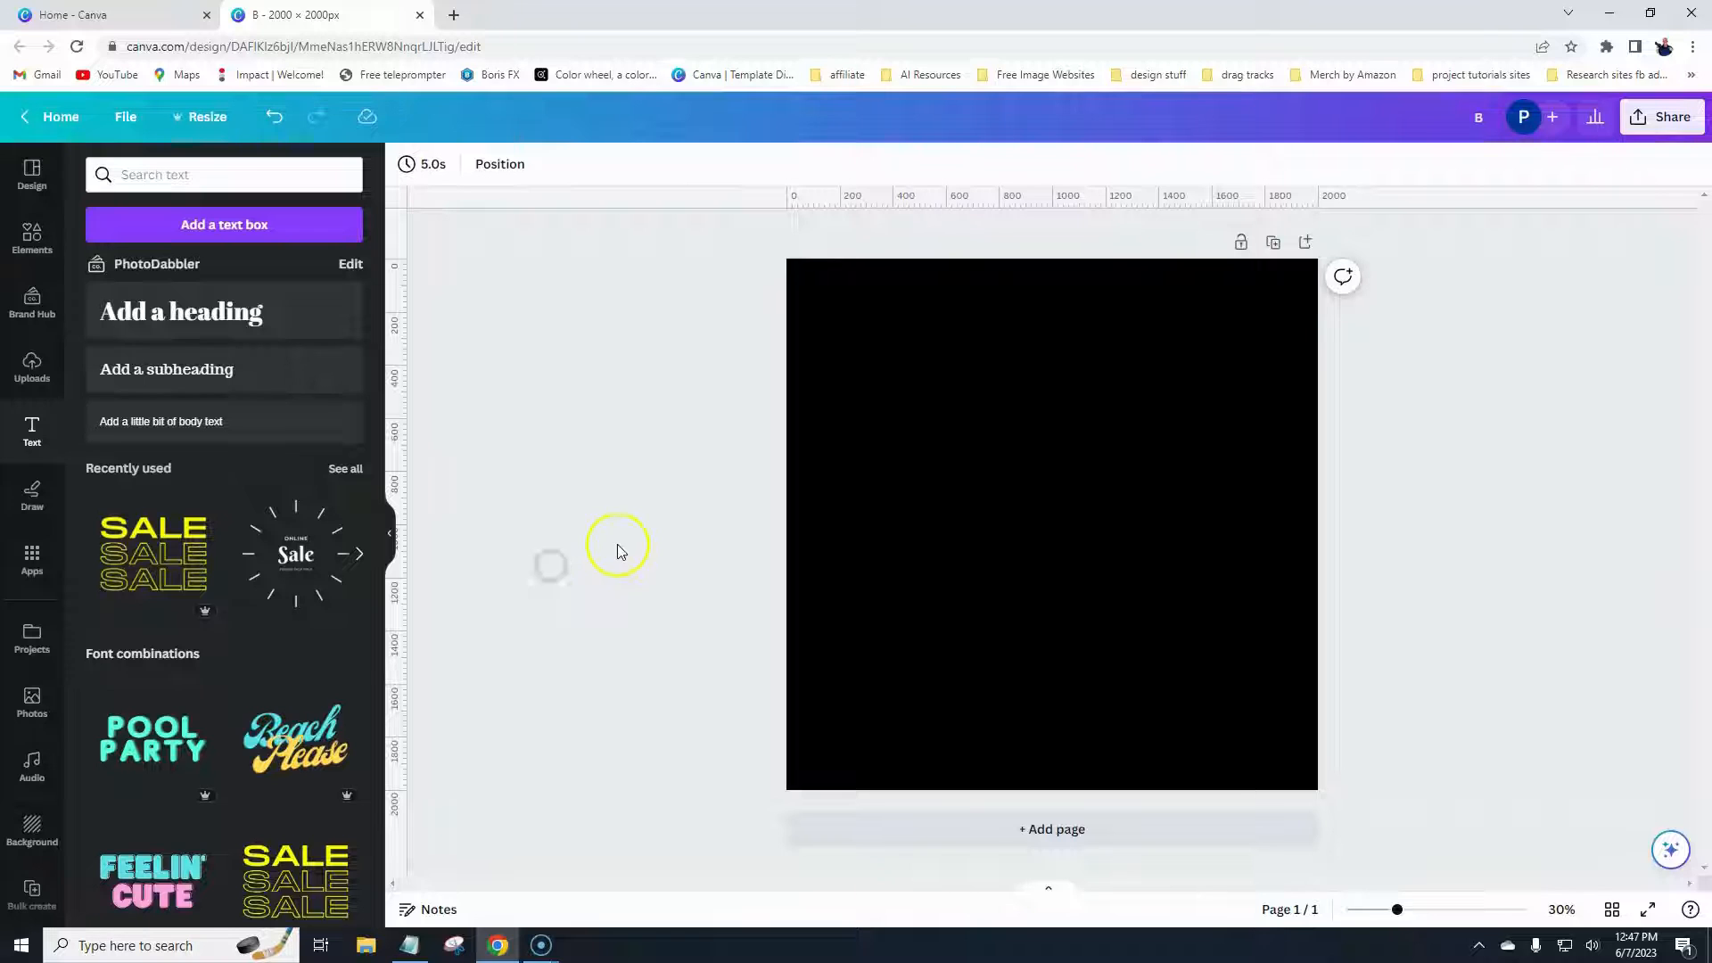